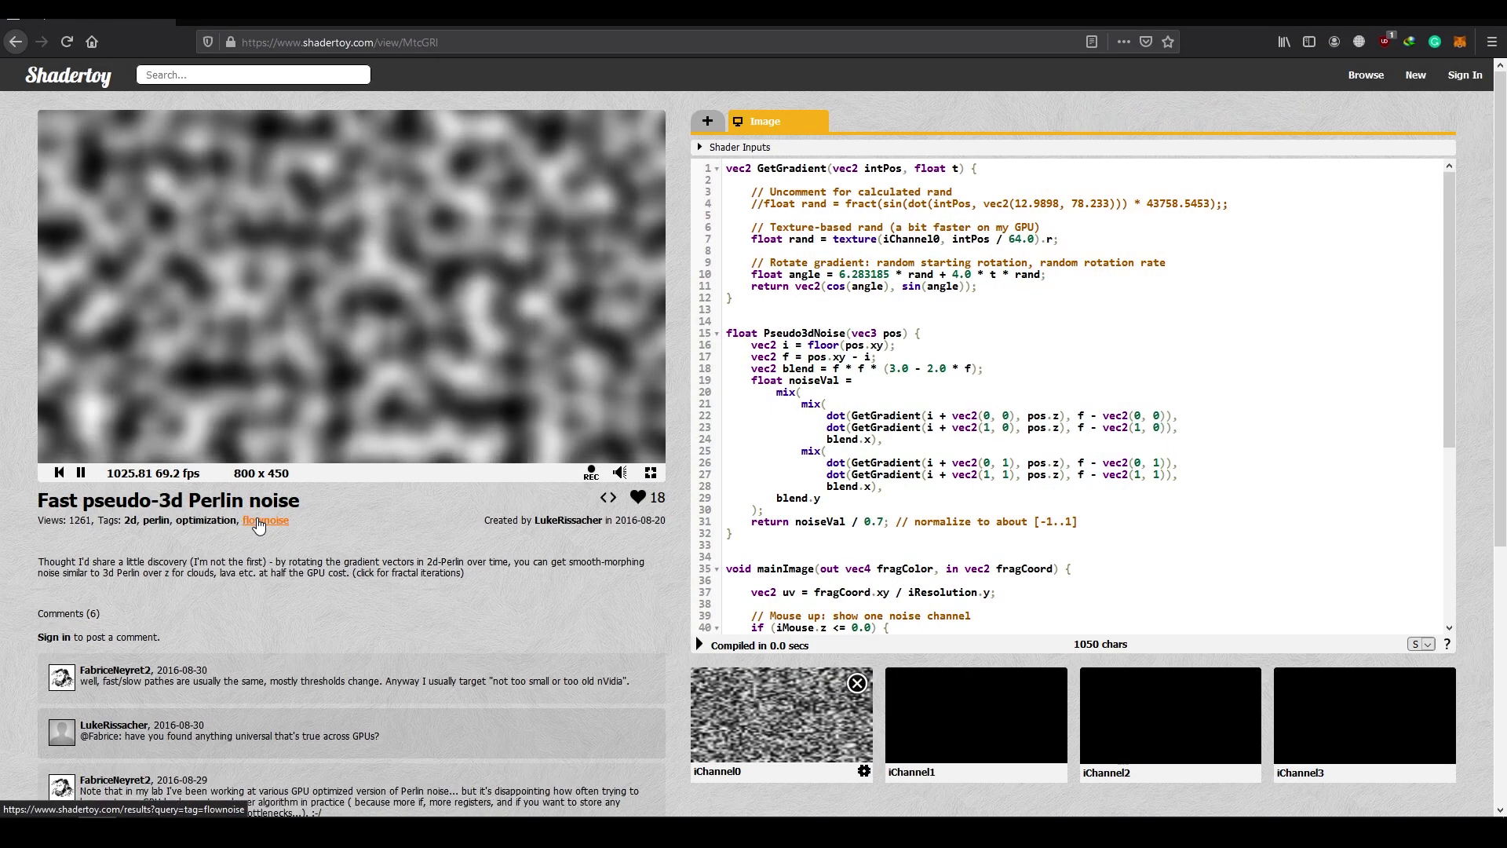
Examine the code and preview of the "Fast pseudo-3d Perlin noise" shader on Shadertoy
{"action": "left_click_drag", "start_coordinate": [726, 262], "coordinate": [726, 375]}
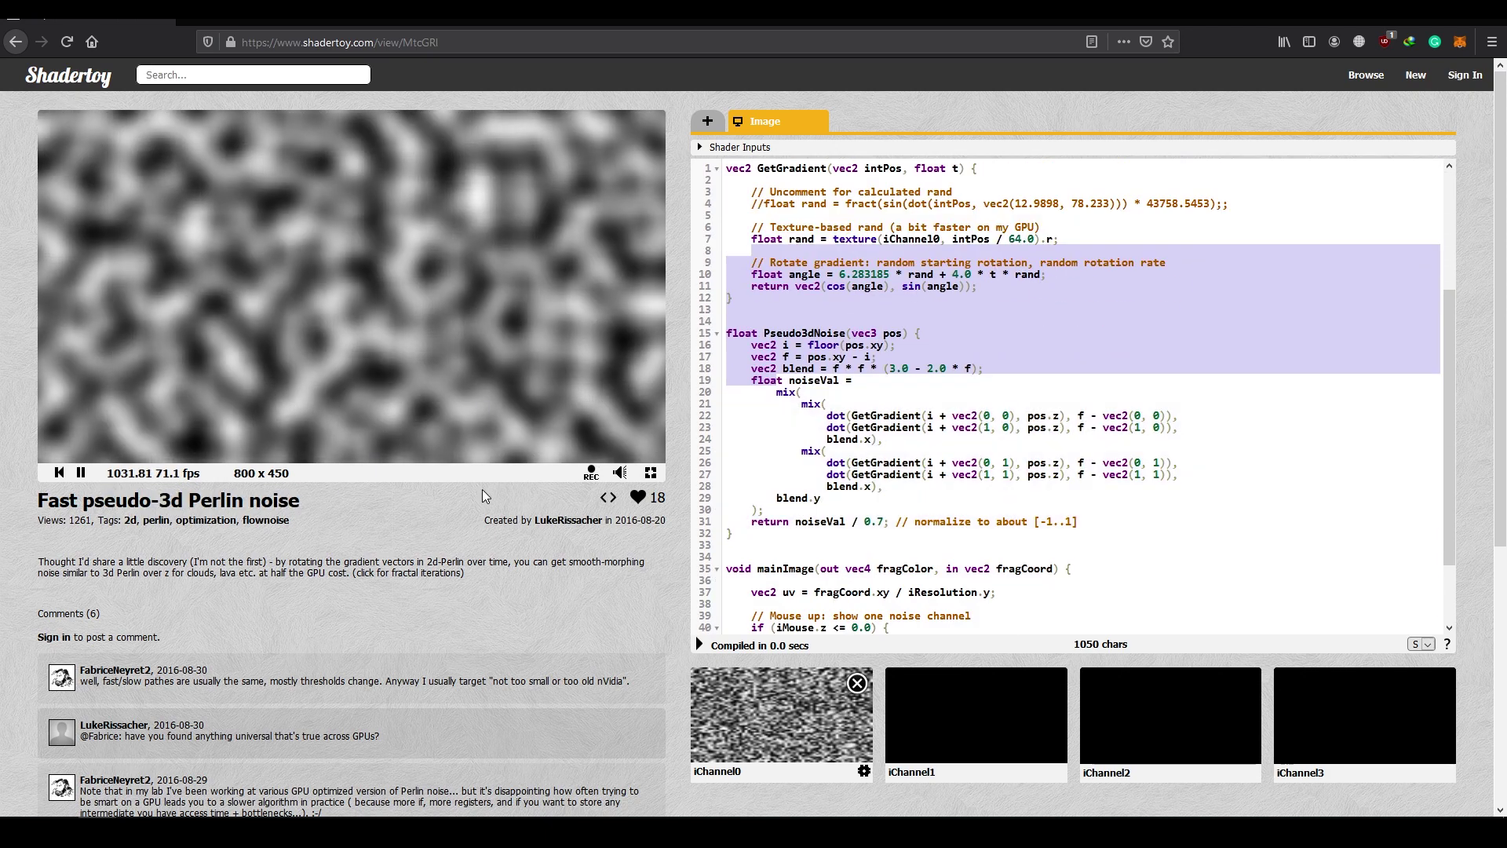
{"action": "left_click_drag", "start_coordinate": [373, 362], "coordinate": [548, 287]}
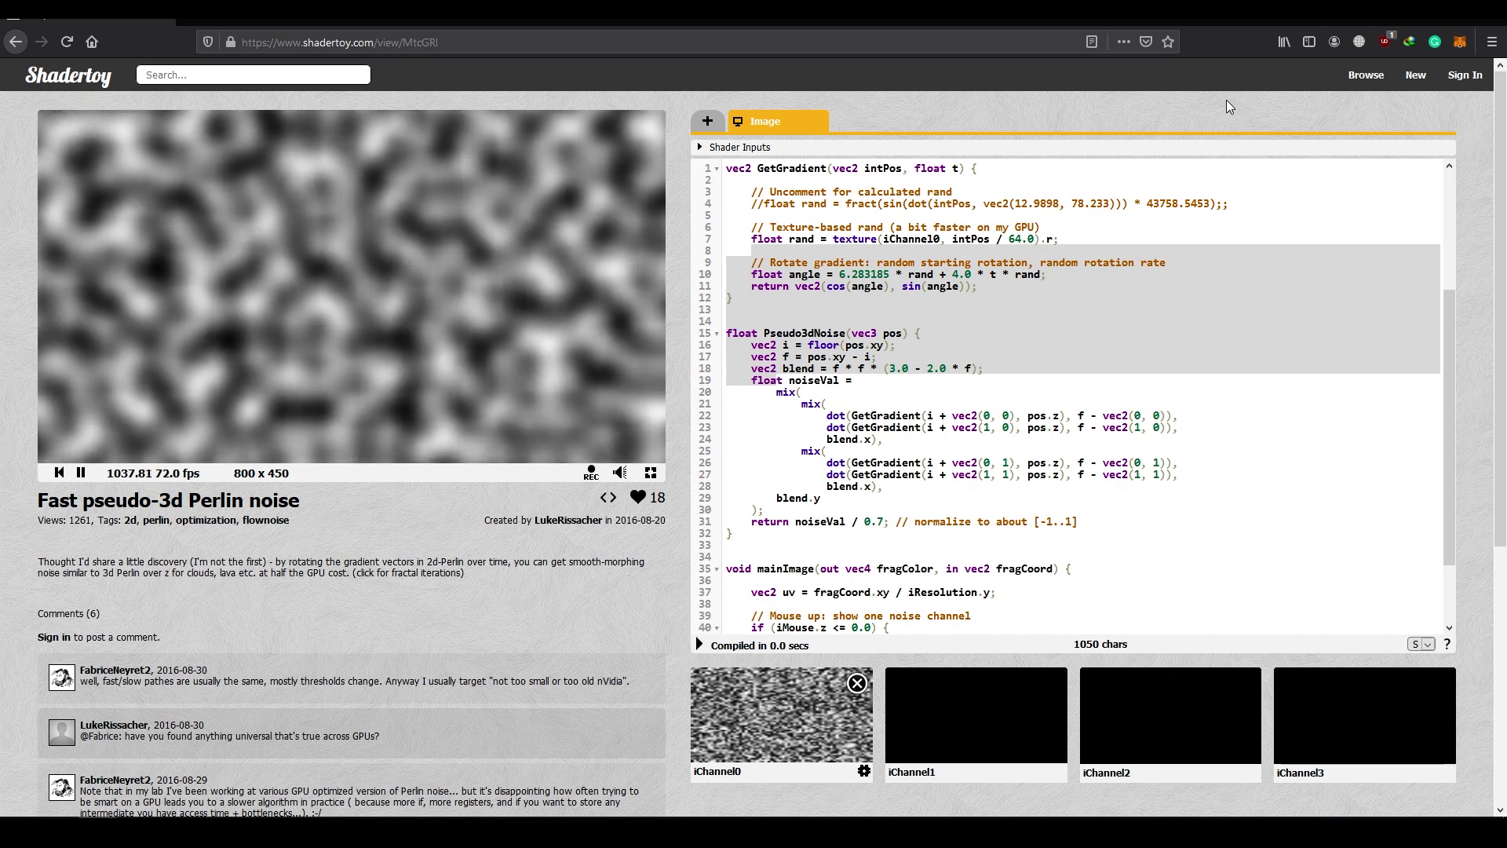
{"action": "left_click", "coordinate": [1129, 367]}
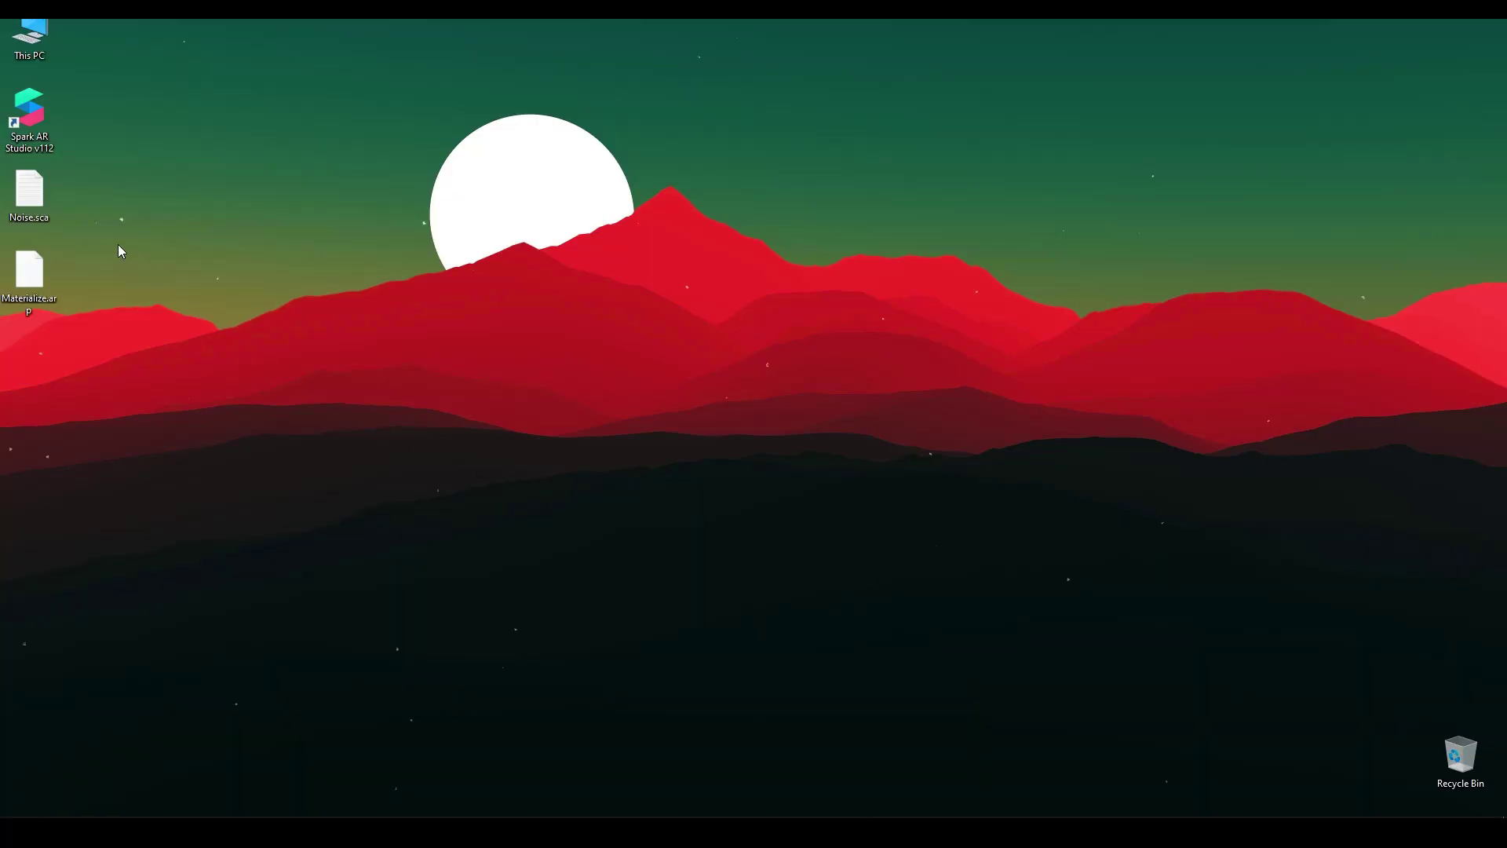
Open Noise.sca from the desktop in Notepad to review its shader code, and close it again
{"action": "left_click_drag", "start_coordinate": [30, 192], "coordinate": [334, 438]}
{"action": "double_click", "coordinate": [345, 424]}
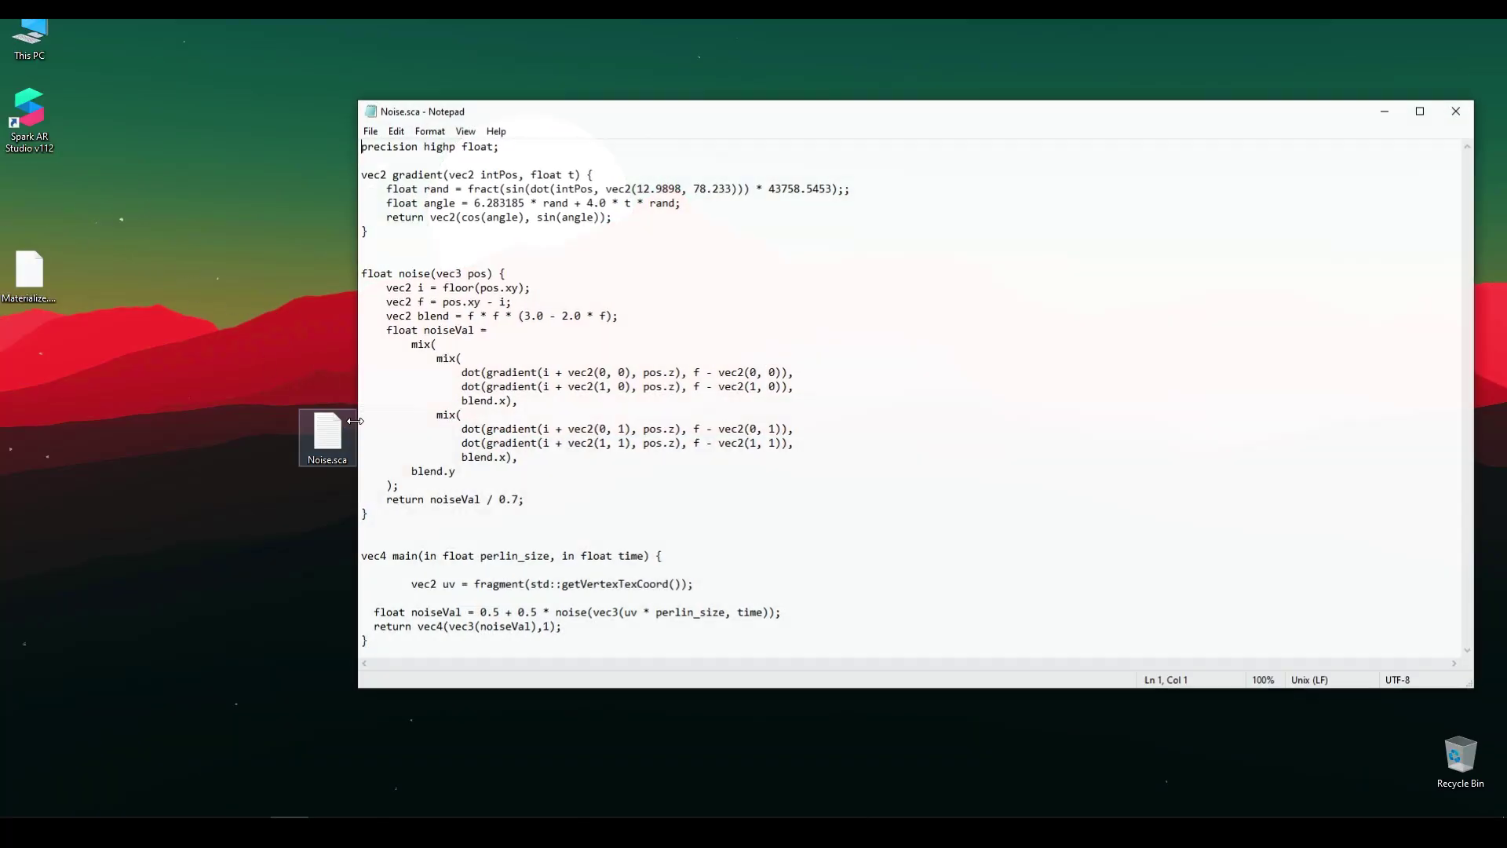
{"action": "left_click", "coordinate": [1456, 110]}
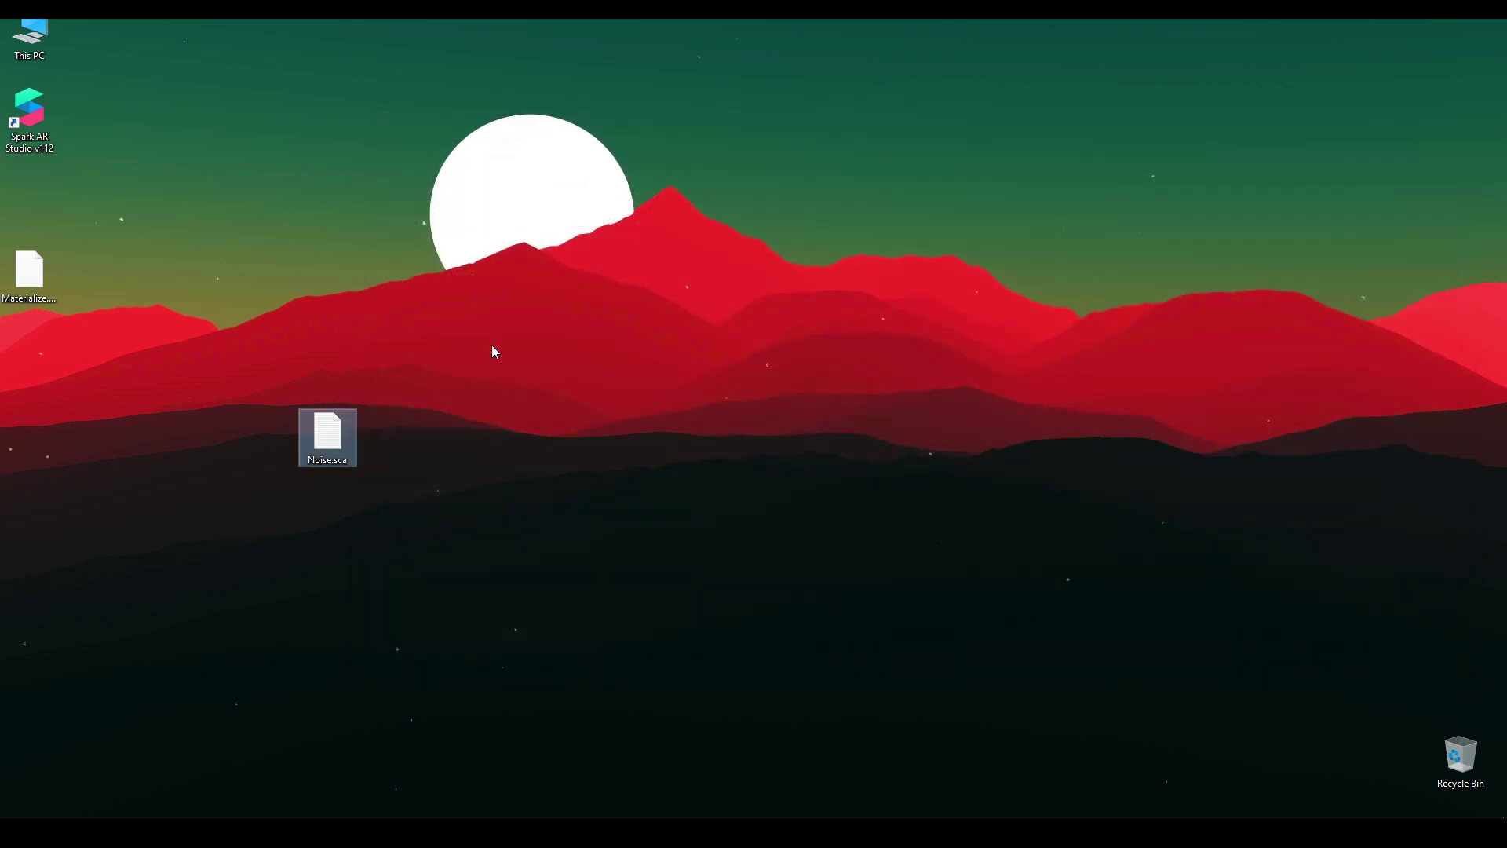
{"action": "left_click_drag", "start_coordinate": [298, 471], "coordinate": [119, 583]}
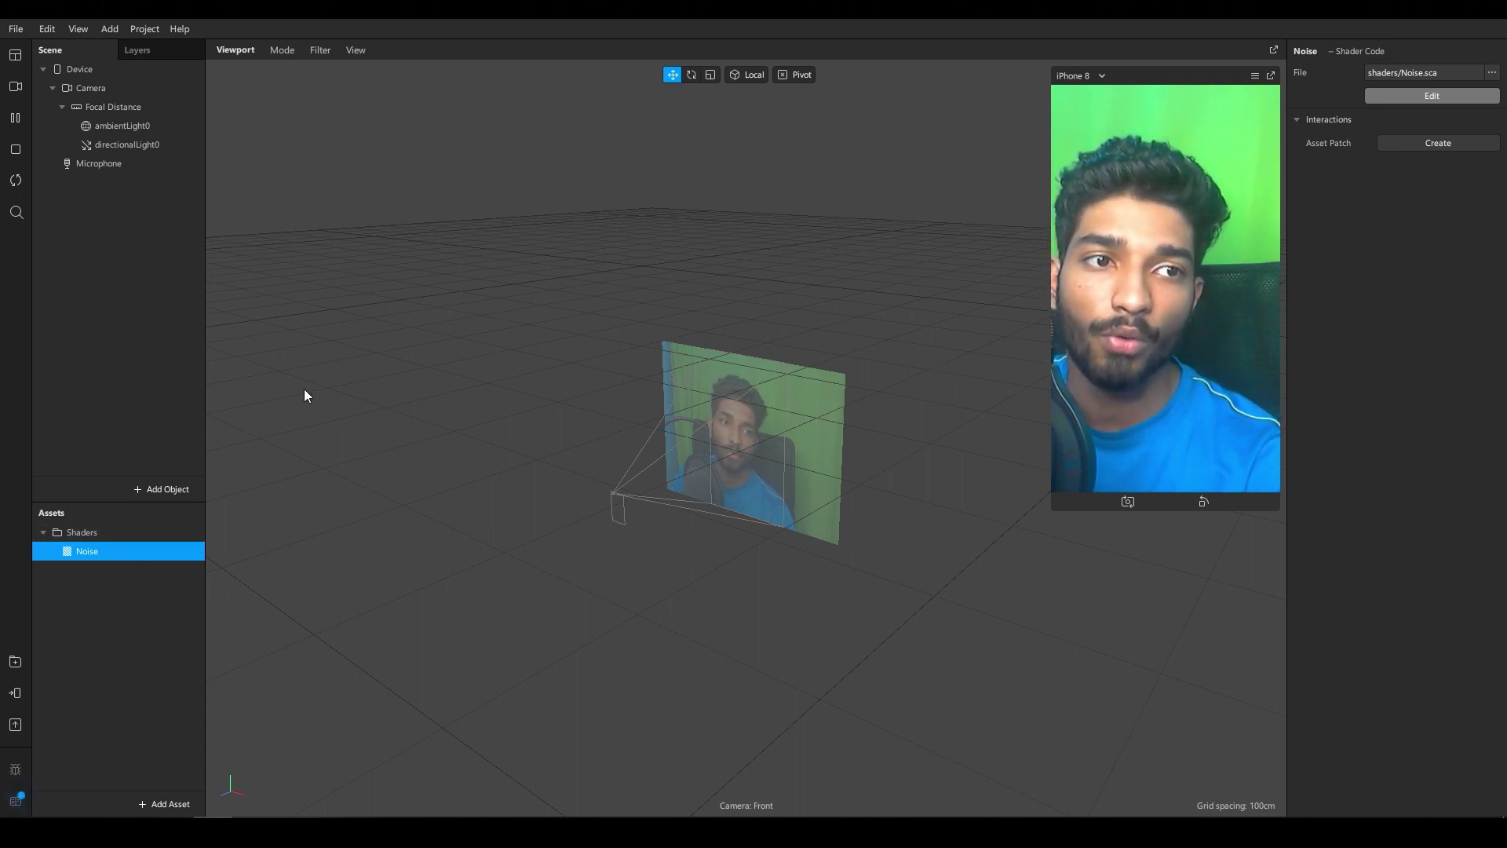
Add a plane to the scene and scale it up uniformly to about 2 in X and Y
{"action": "right_click", "coordinate": [114, 257]}
{"action": "mouse_move", "coordinate": [182, 272]}
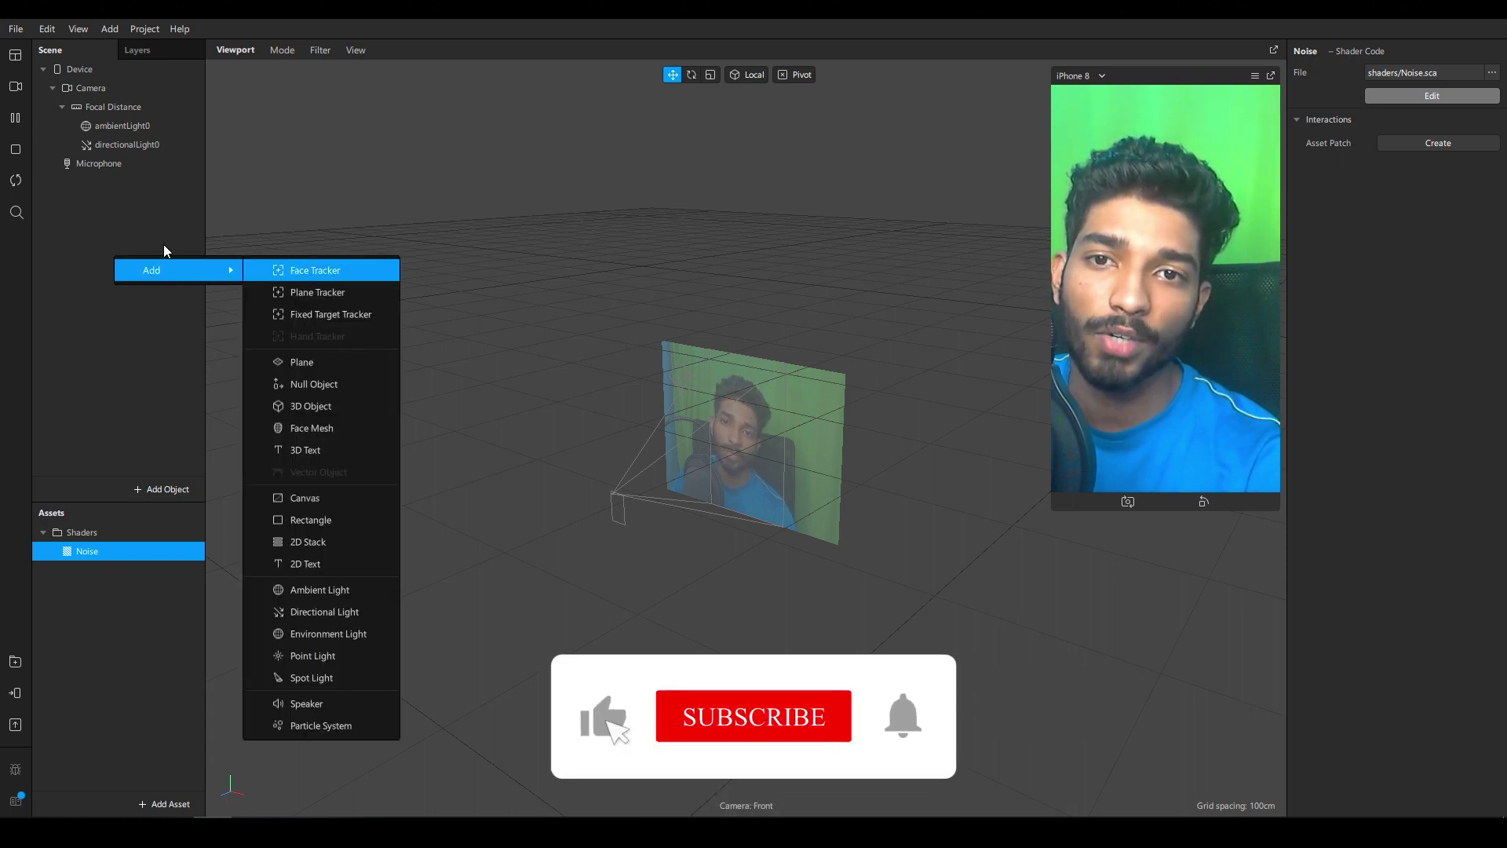
{"action": "left_click", "coordinate": [317, 362]}
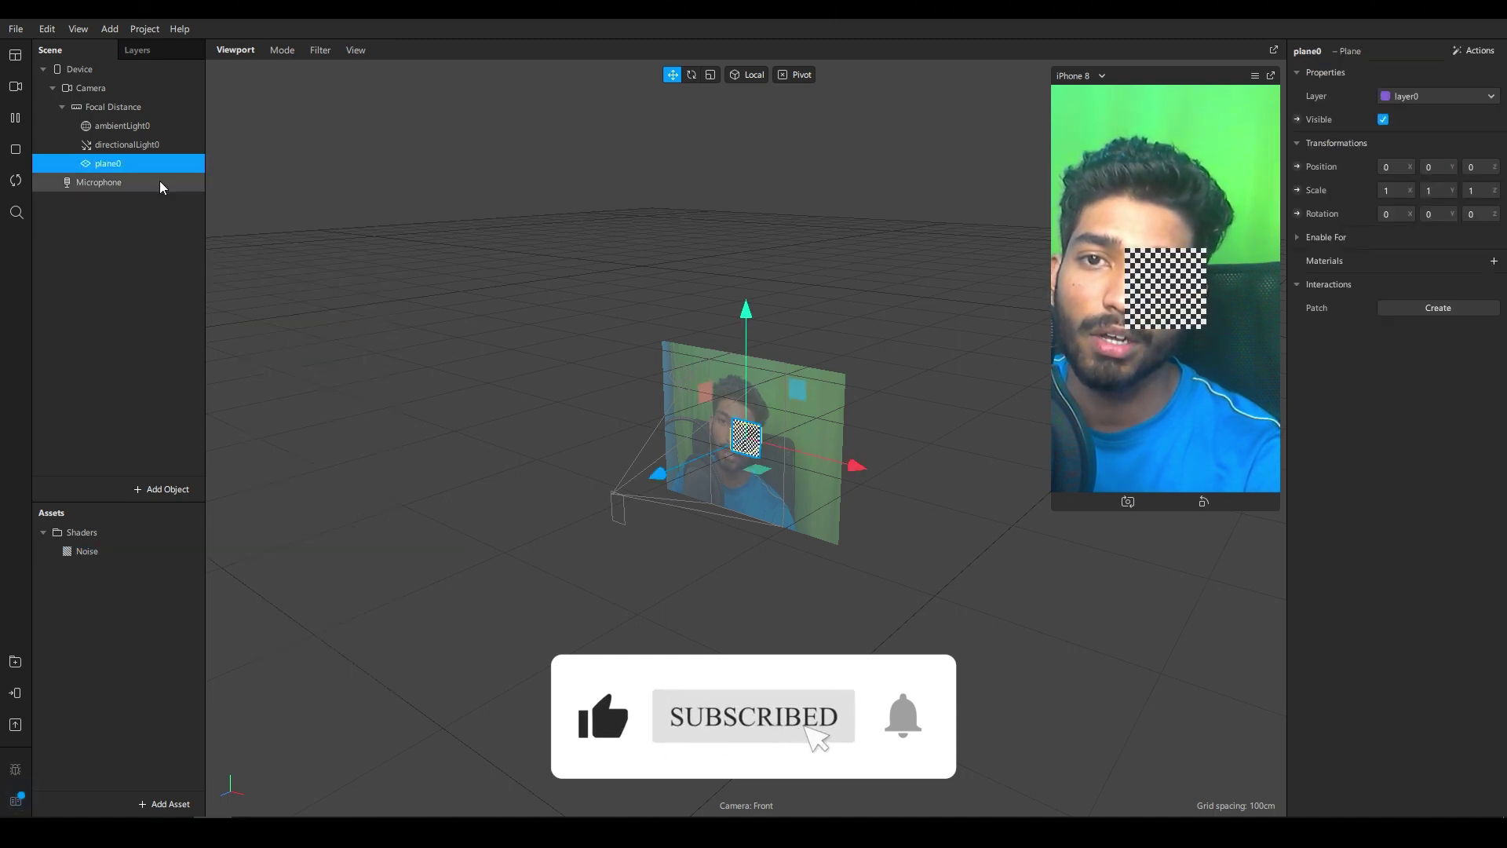
{"action": "key", "text": "e"}
{"action": "key", "text": "w"}
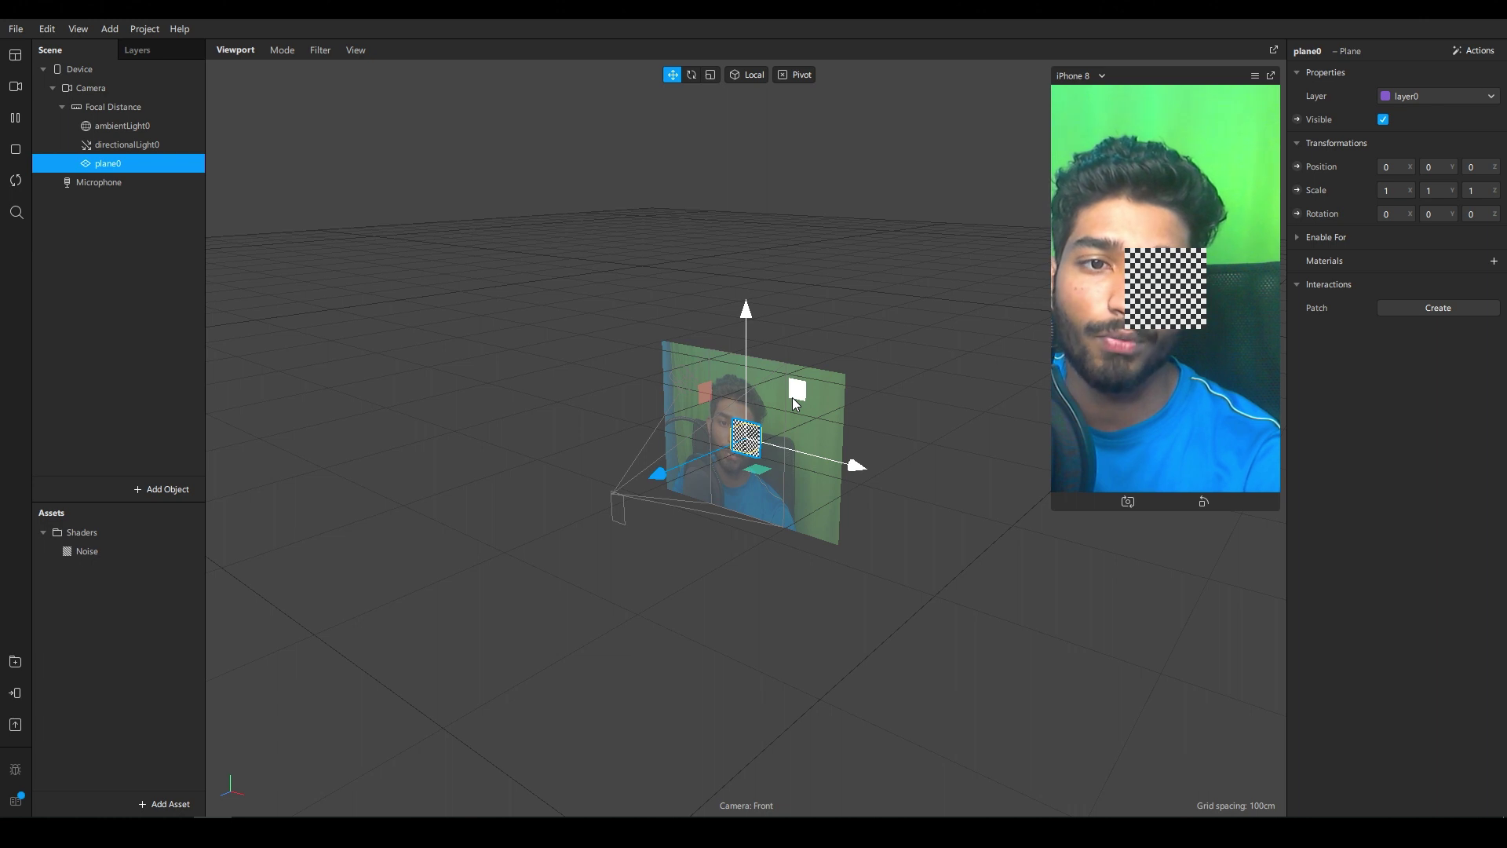
{"action": "key", "text": "e"}
{"action": "key", "text": "r"}
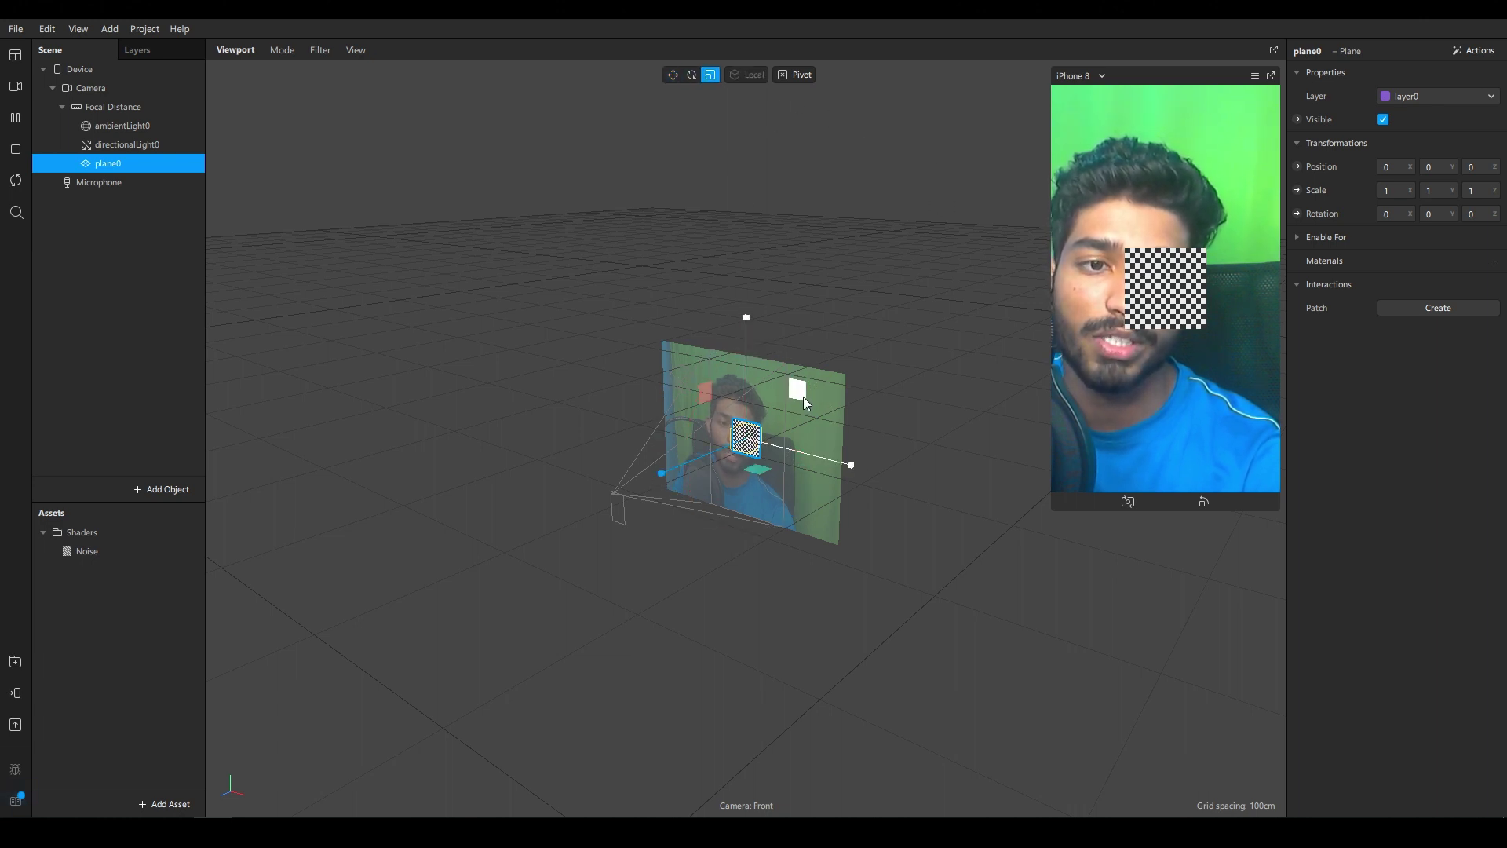
{"action": "left_click_drag", "start_coordinate": [798, 390], "coordinate": [882, 362]}
Create a new material for the plane and set its shader type to Flat
{"action": "left_click", "coordinate": [1493, 262]}
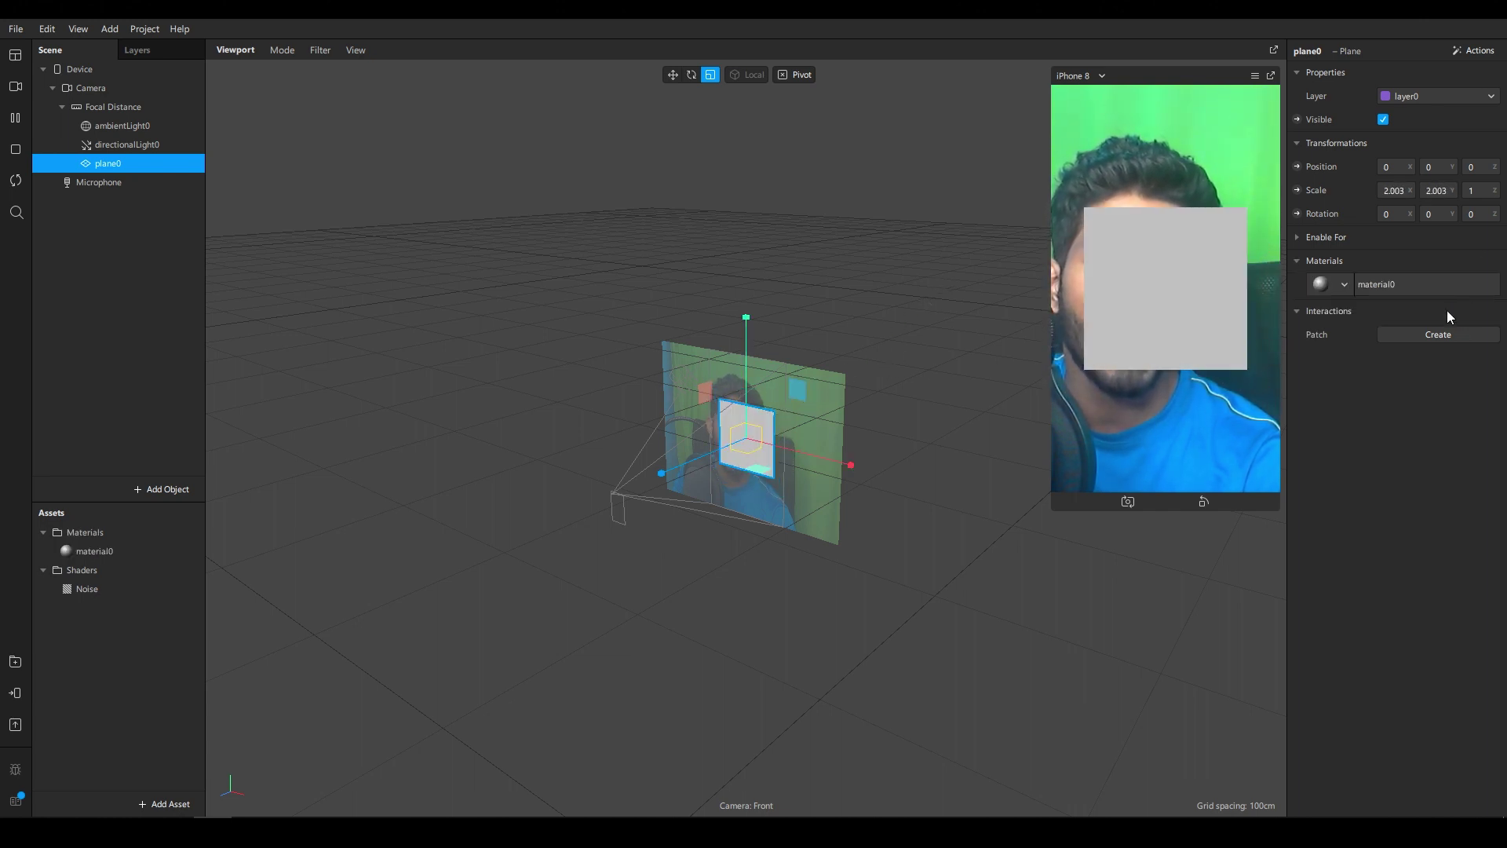
{"action": "left_click", "coordinate": [1448, 293]}
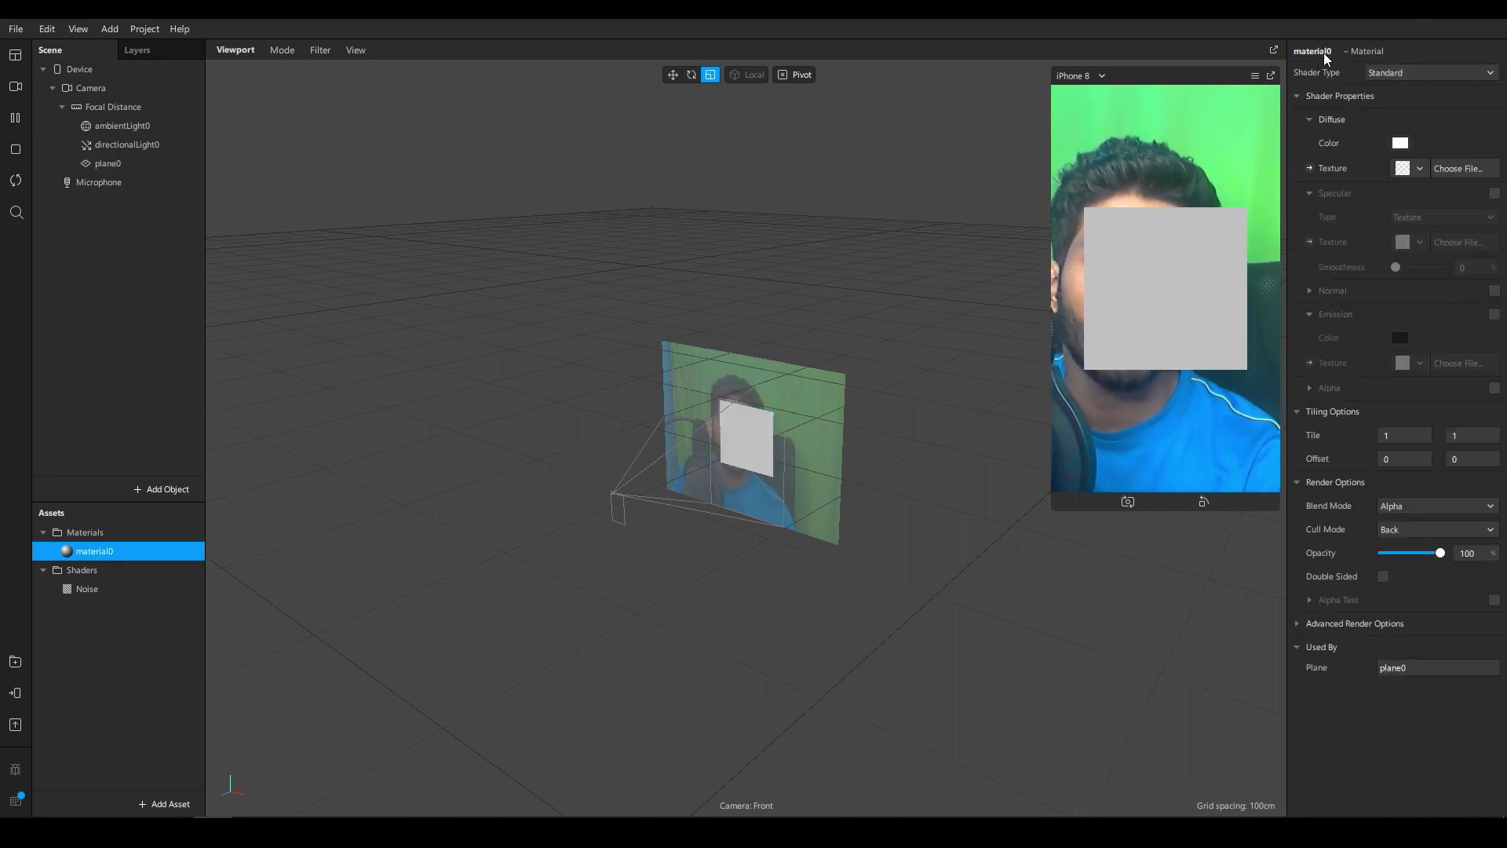
{"action": "left_click", "coordinate": [1405, 72]}
{"action": "left_click", "coordinate": [1385, 72]}
{"action": "left_click", "coordinate": [1240, 171]}
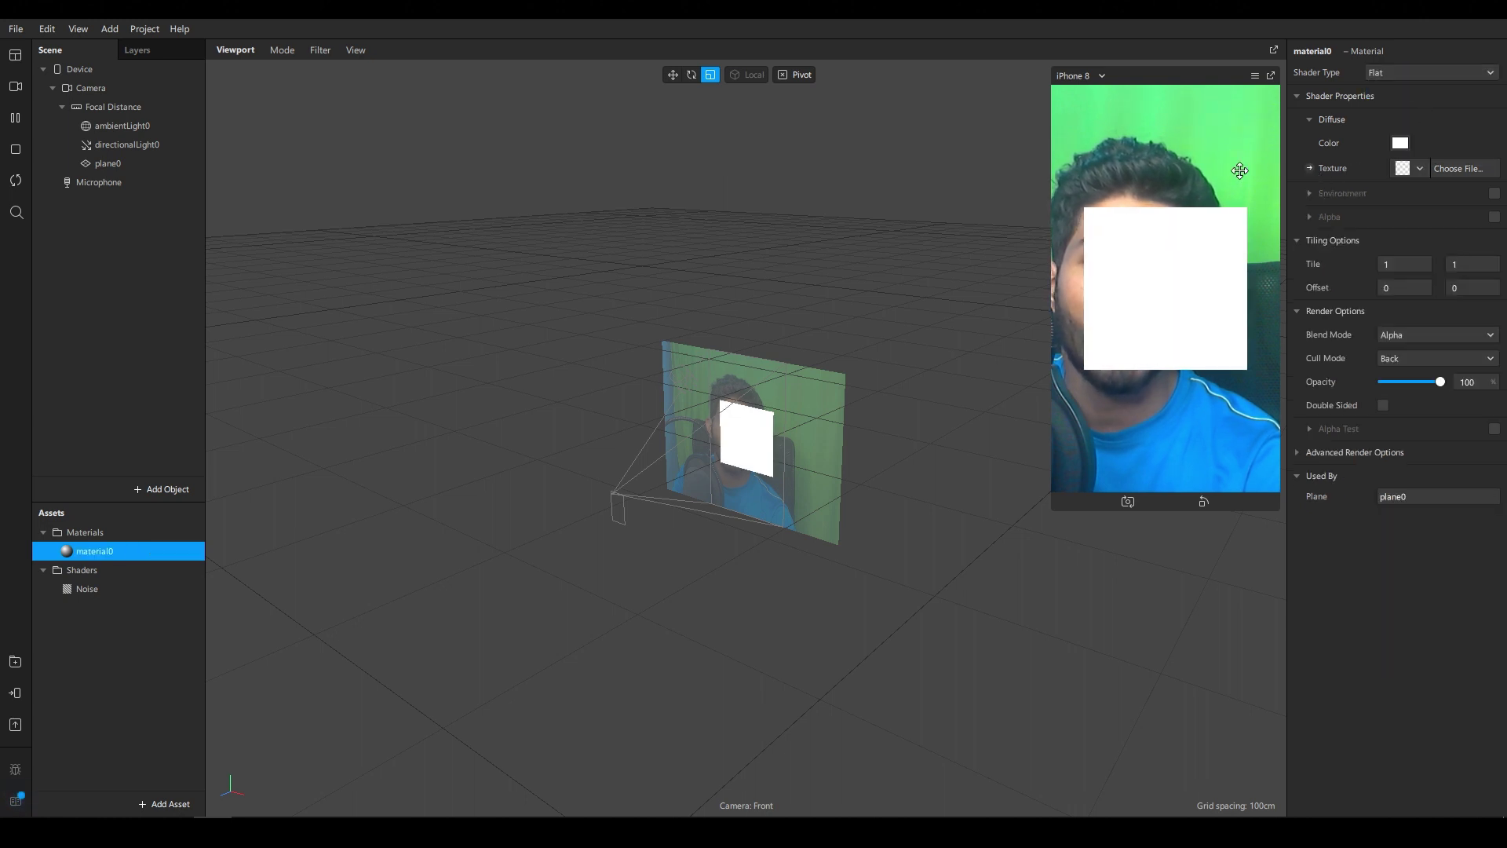
Create a patch for the material's diffuse texture and enlarge the Patch Editor for more working space
{"action": "left_click", "coordinate": [1309, 168]}
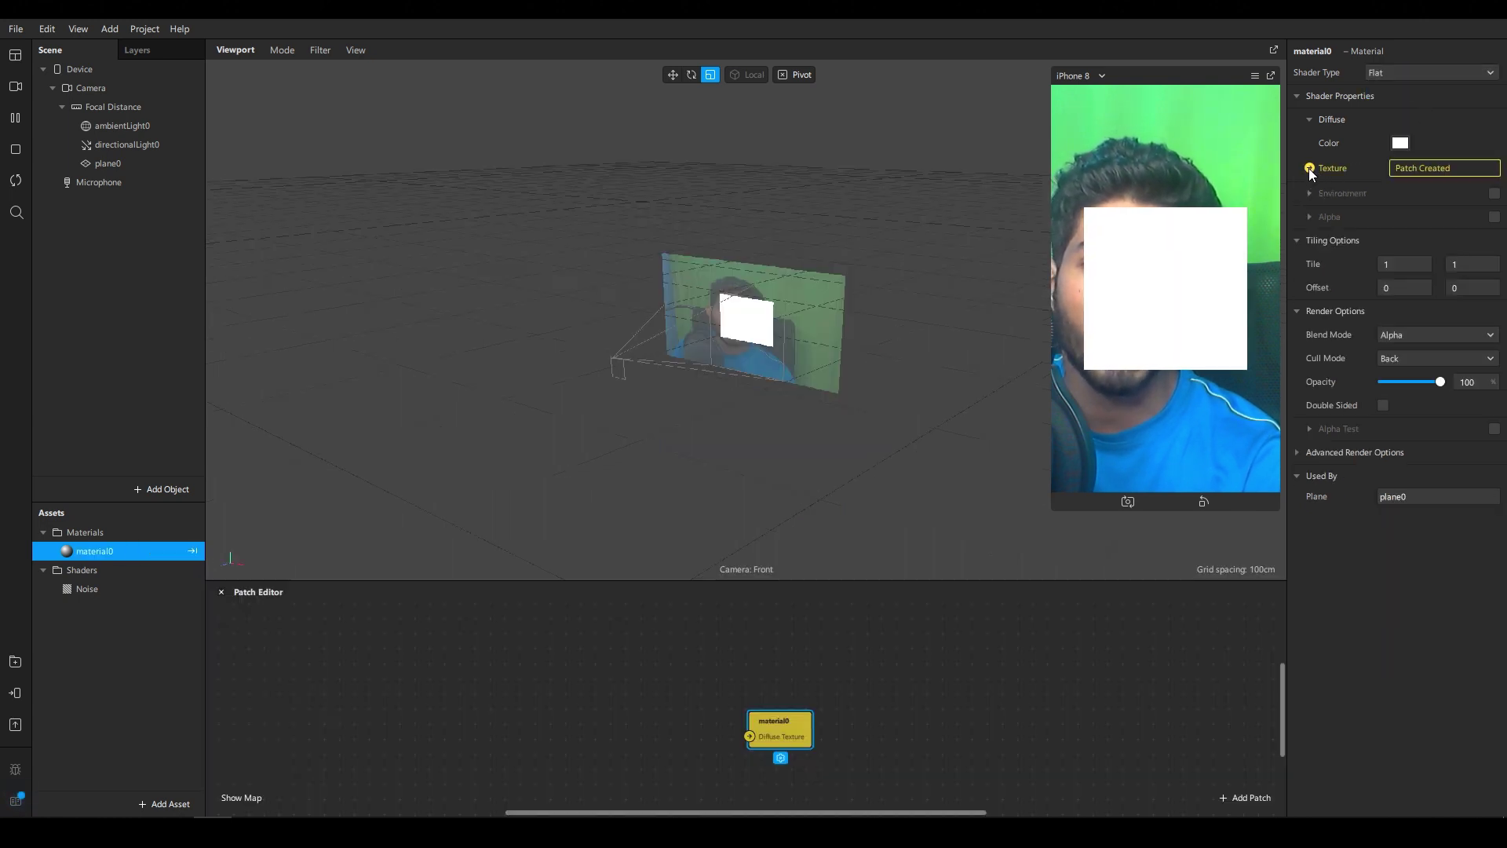
{"action": "left_click_drag", "start_coordinate": [801, 736], "coordinate": [920, 704]}
{"action": "left_click_drag", "start_coordinate": [794, 581], "coordinate": [803, 527]}
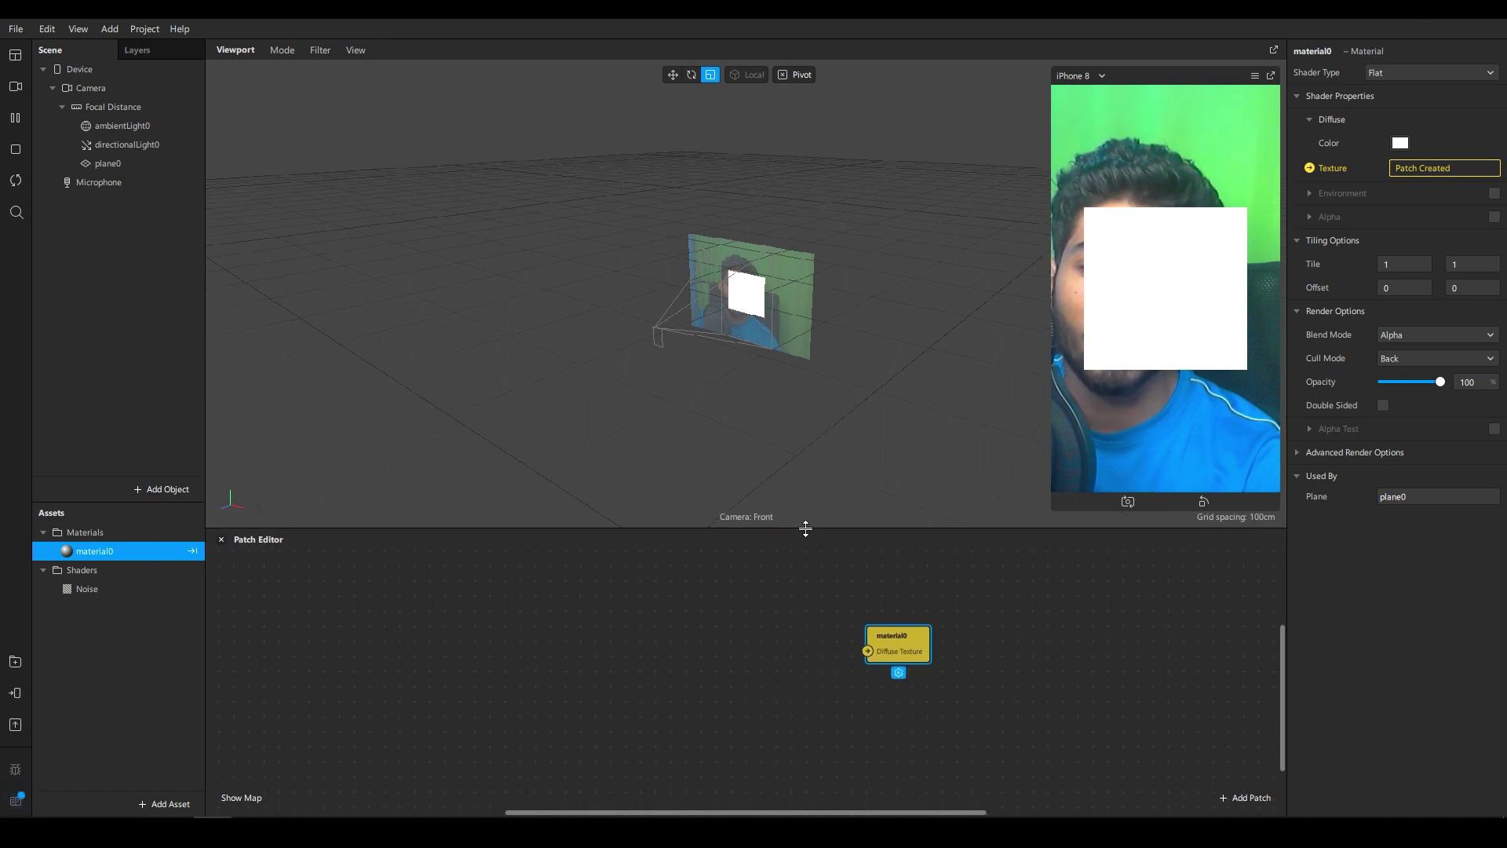
Add the Noise shader asset to the patch graph and connect its output to material0's Diffuse Texture
{"action": "left_click_drag", "start_coordinate": [72, 589], "coordinate": [467, 651]}
{"action": "left_click_drag", "start_coordinate": [592, 657], "coordinate": [633, 650]}
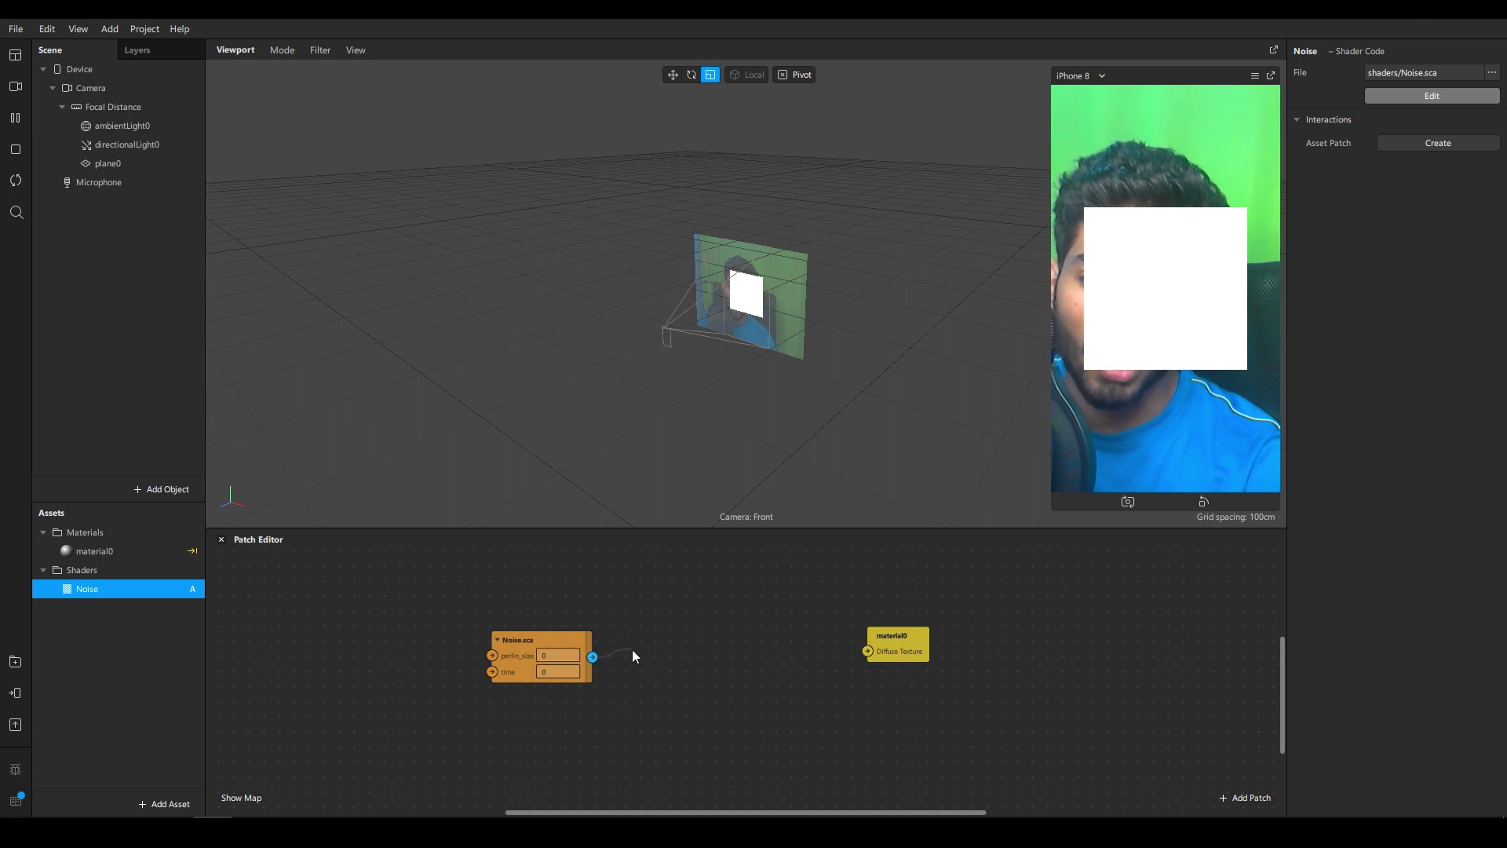
{"action": "left_click_drag", "start_coordinate": [813, 659], "coordinate": [797, 687]}
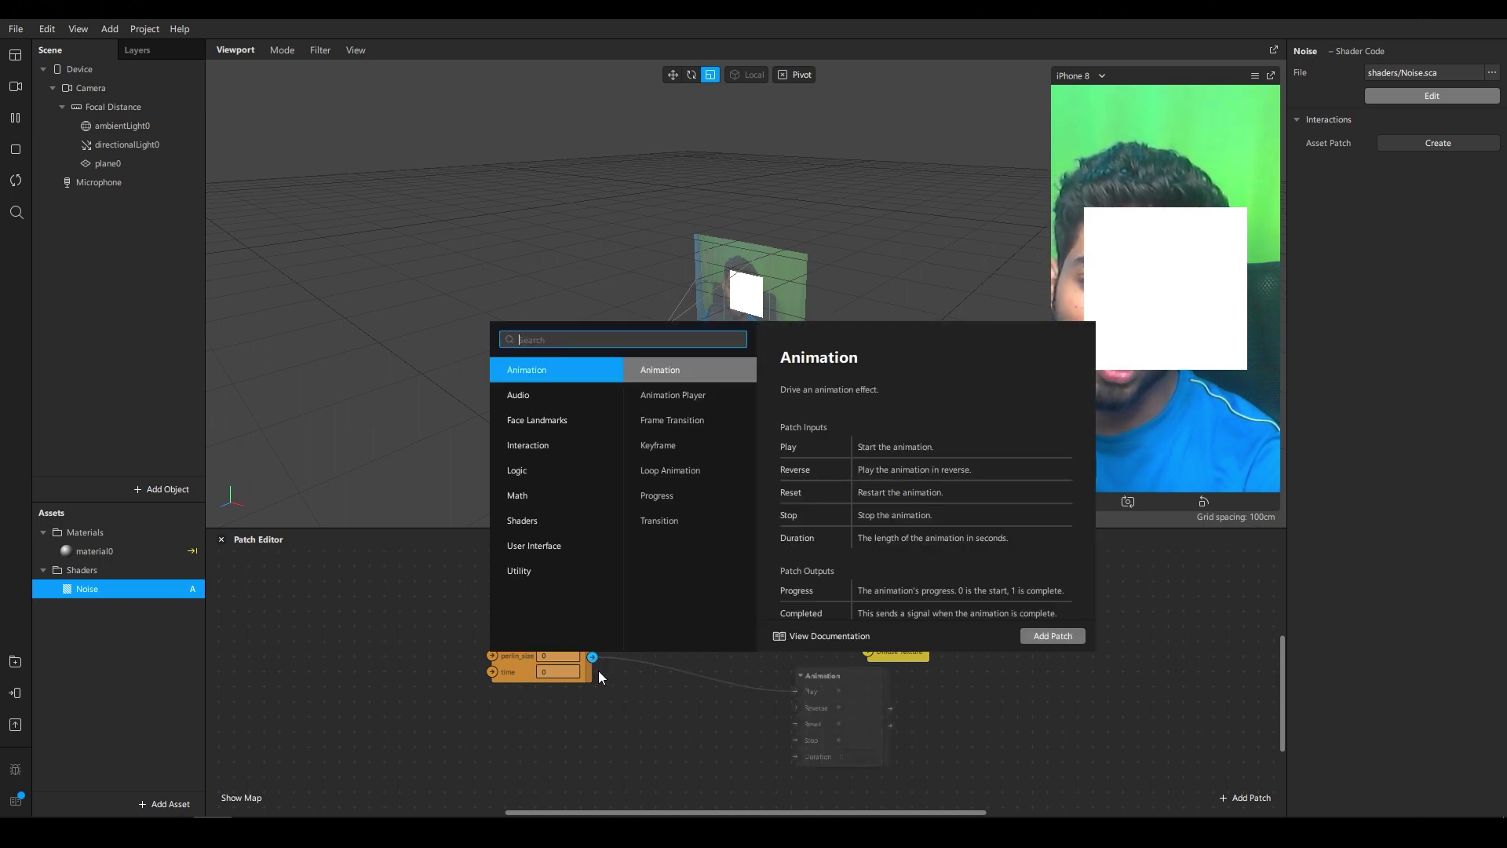
{"action": "left_click", "coordinate": [598, 671]}
{"action": "left_click_drag", "start_coordinate": [591, 656], "coordinate": [709, 637]}
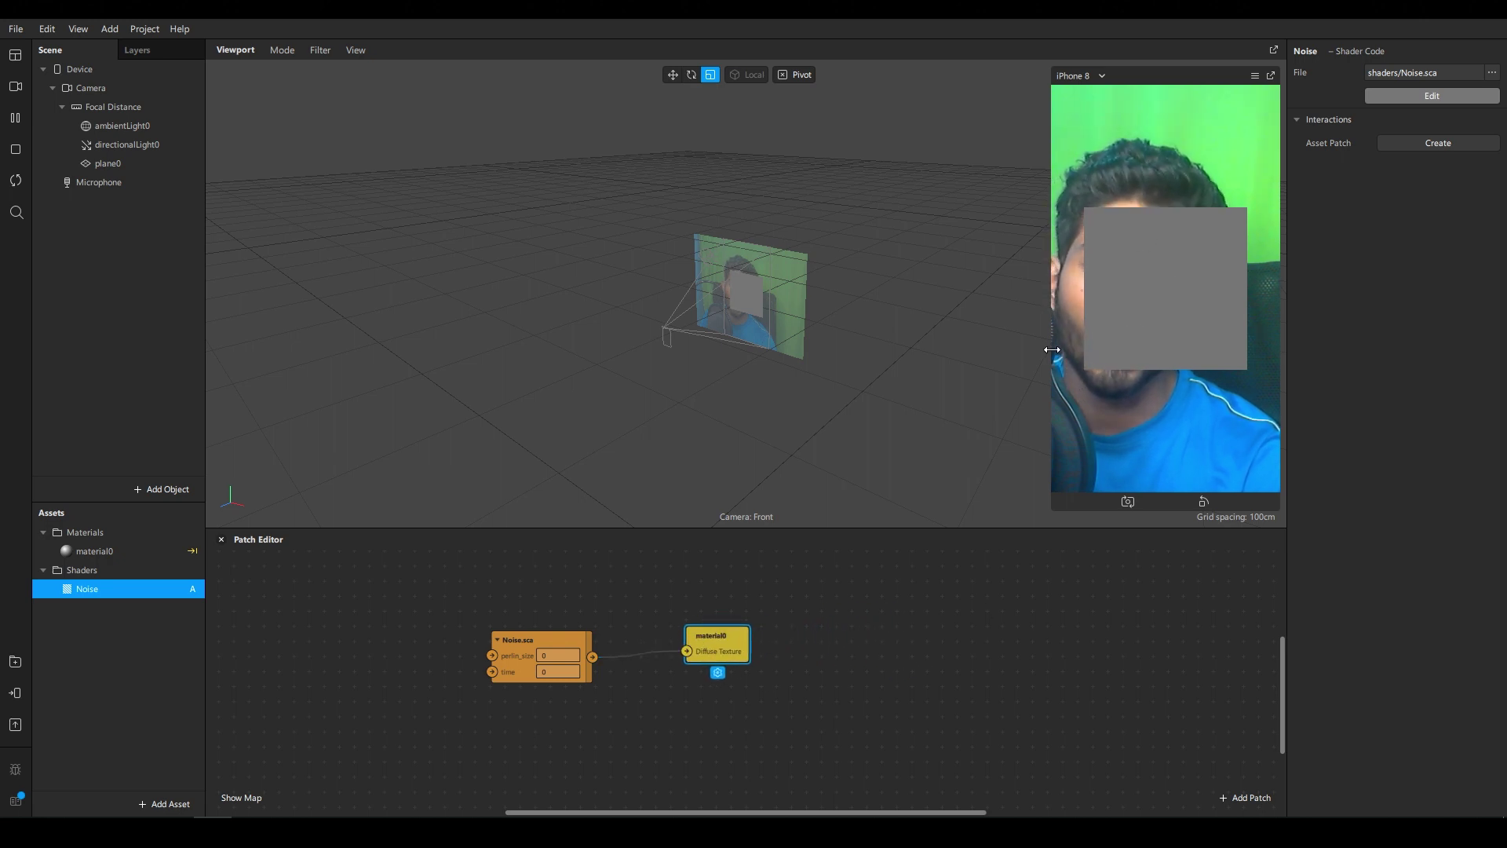
{"action": "left_click", "coordinate": [476, 710]}
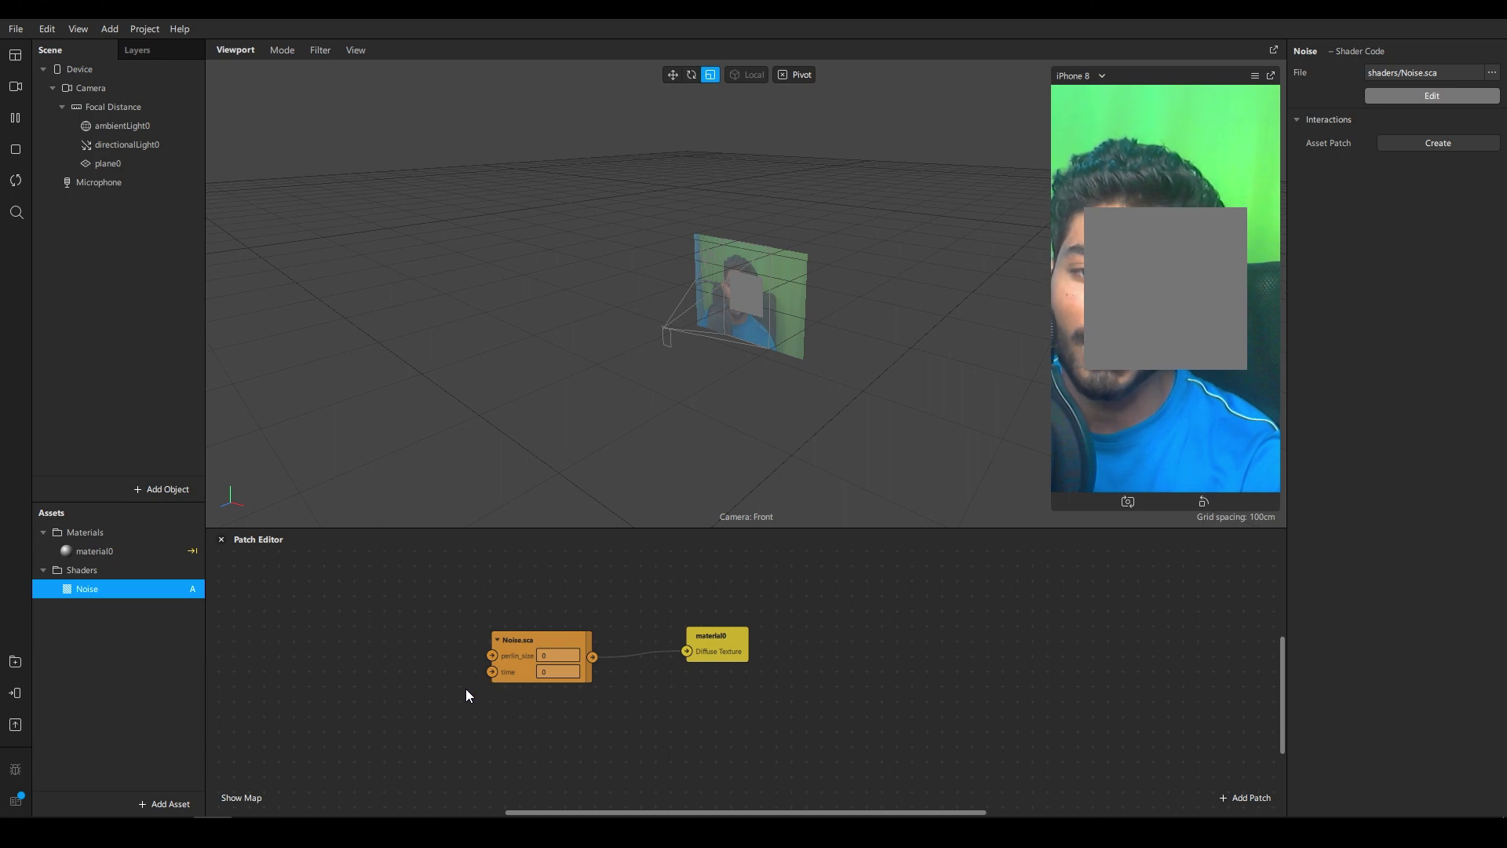
Add a Runtime patch and connect it to the Noise.sca patch's time input
{"action": "right_click", "coordinate": [437, 690]}
{"action": "left_click", "coordinate": [401, 739]}
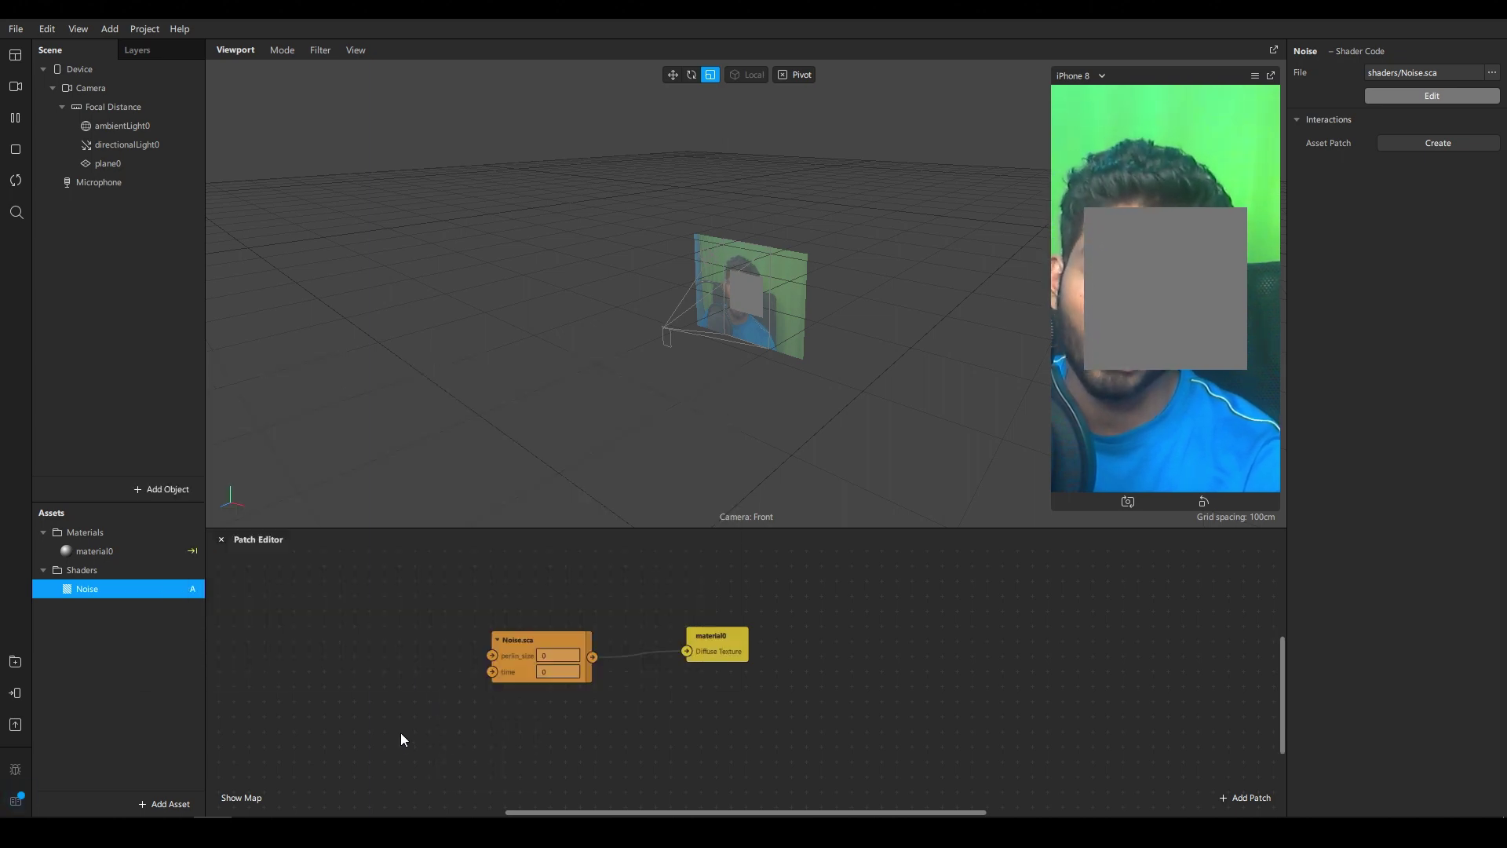
{"action": "double_click", "coordinate": [346, 679]}
{"action": "type", "text": "a"}
{"action": "key", "text": "BackSpace"}
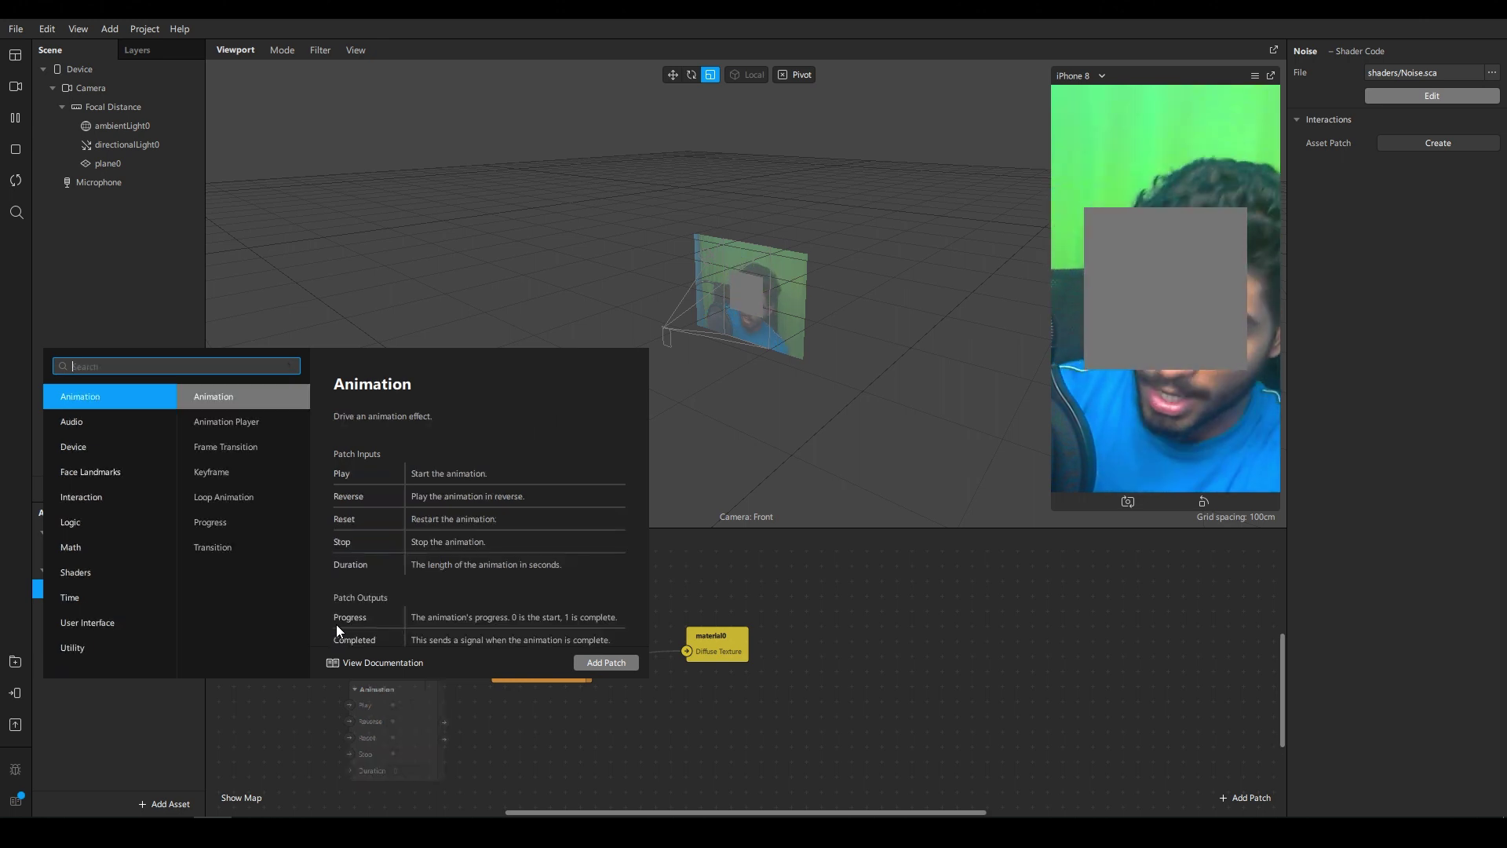
{"action": "type", "text": "run"}
{"action": "left_click", "coordinate": [606, 662]}
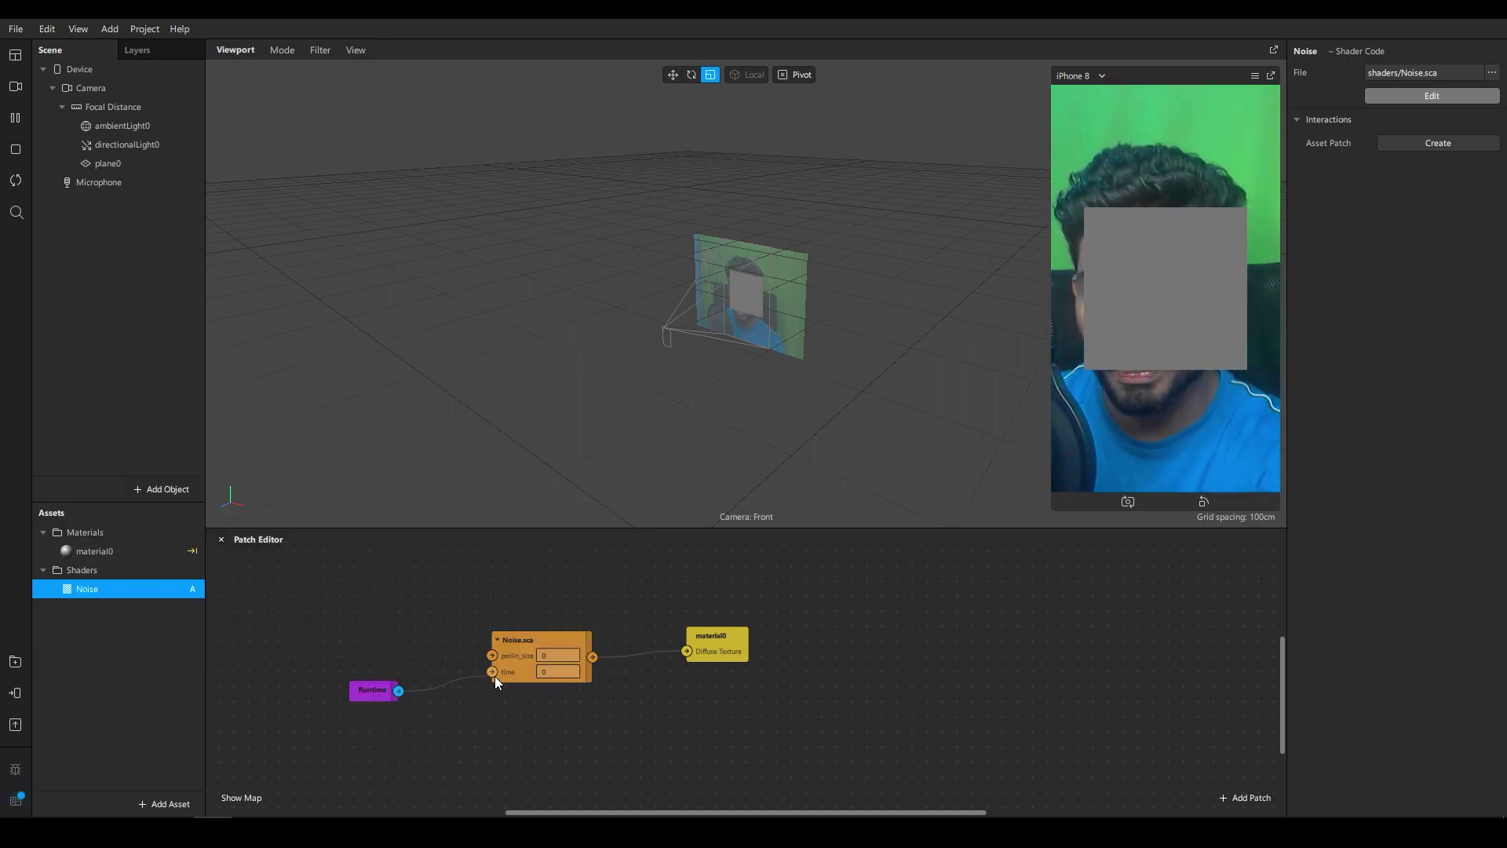
{"action": "left_click_drag", "start_coordinate": [495, 676], "coordinate": [497, 668]}
Set the Noise.sca patch's perlin_size to 25
{"action": "left_click", "coordinate": [564, 656]}
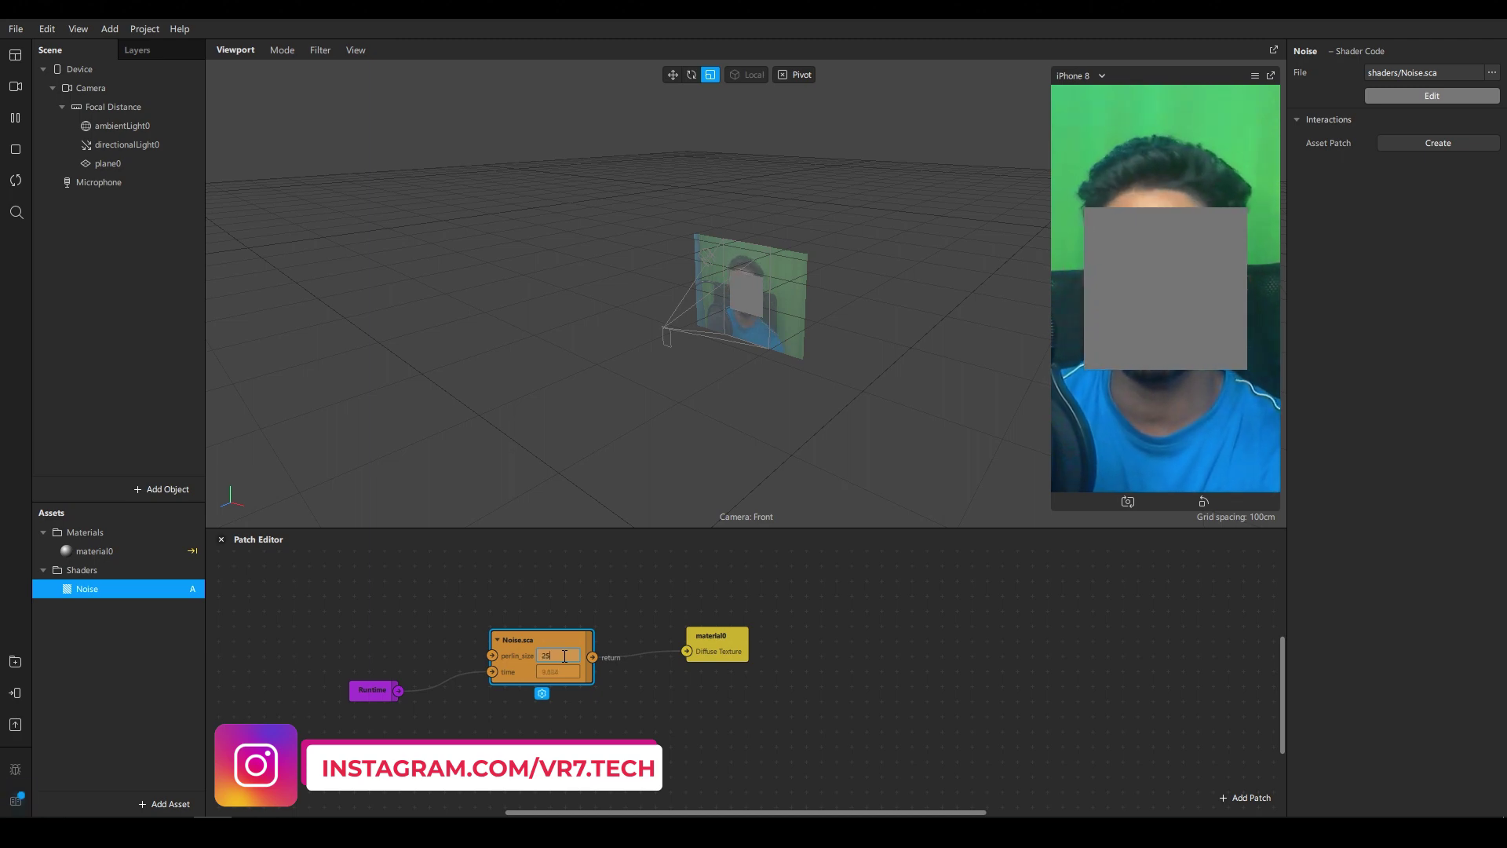
{"action": "key", "text": "Return"}
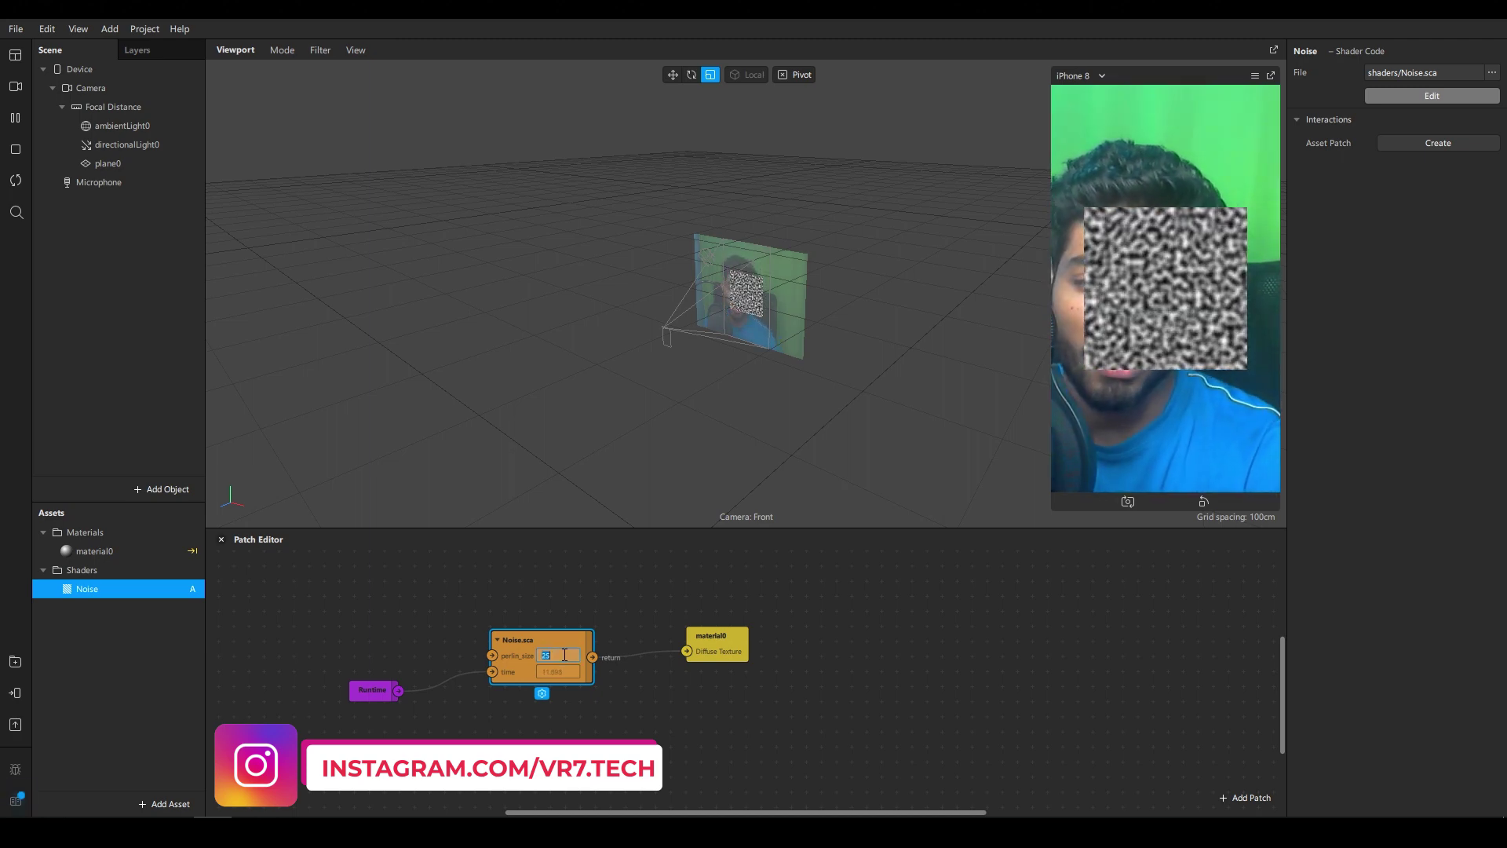
{"action": "type", "text": "80"}
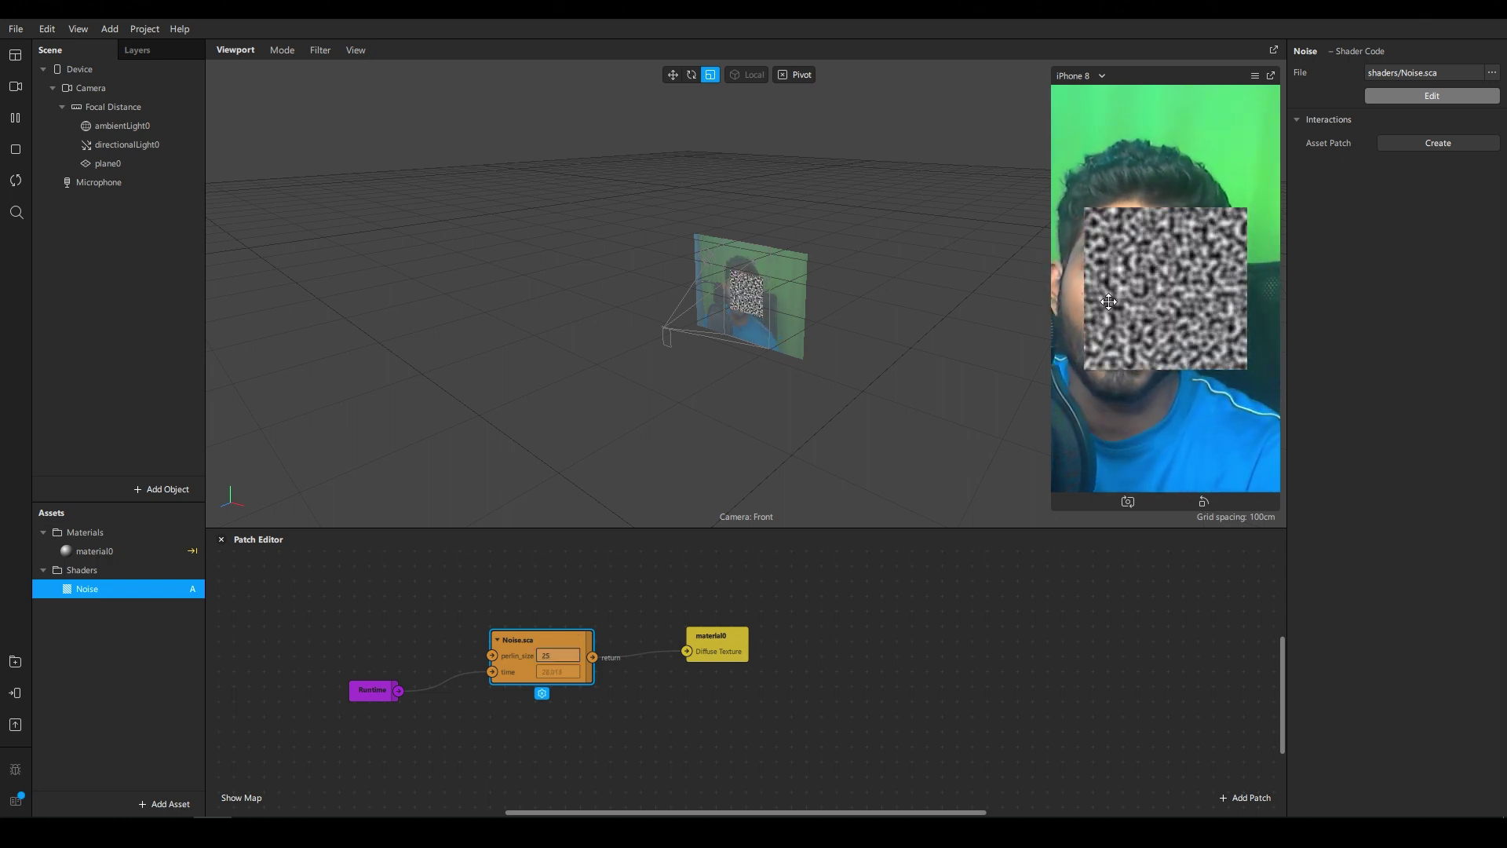
Disconnect and reconnect Runtime at the noise patch's time input, and space the Runtime and Noise.sca patches farther apart
{"action": "left_click_drag", "start_coordinate": [493, 672], "coordinate": [889, 562]}
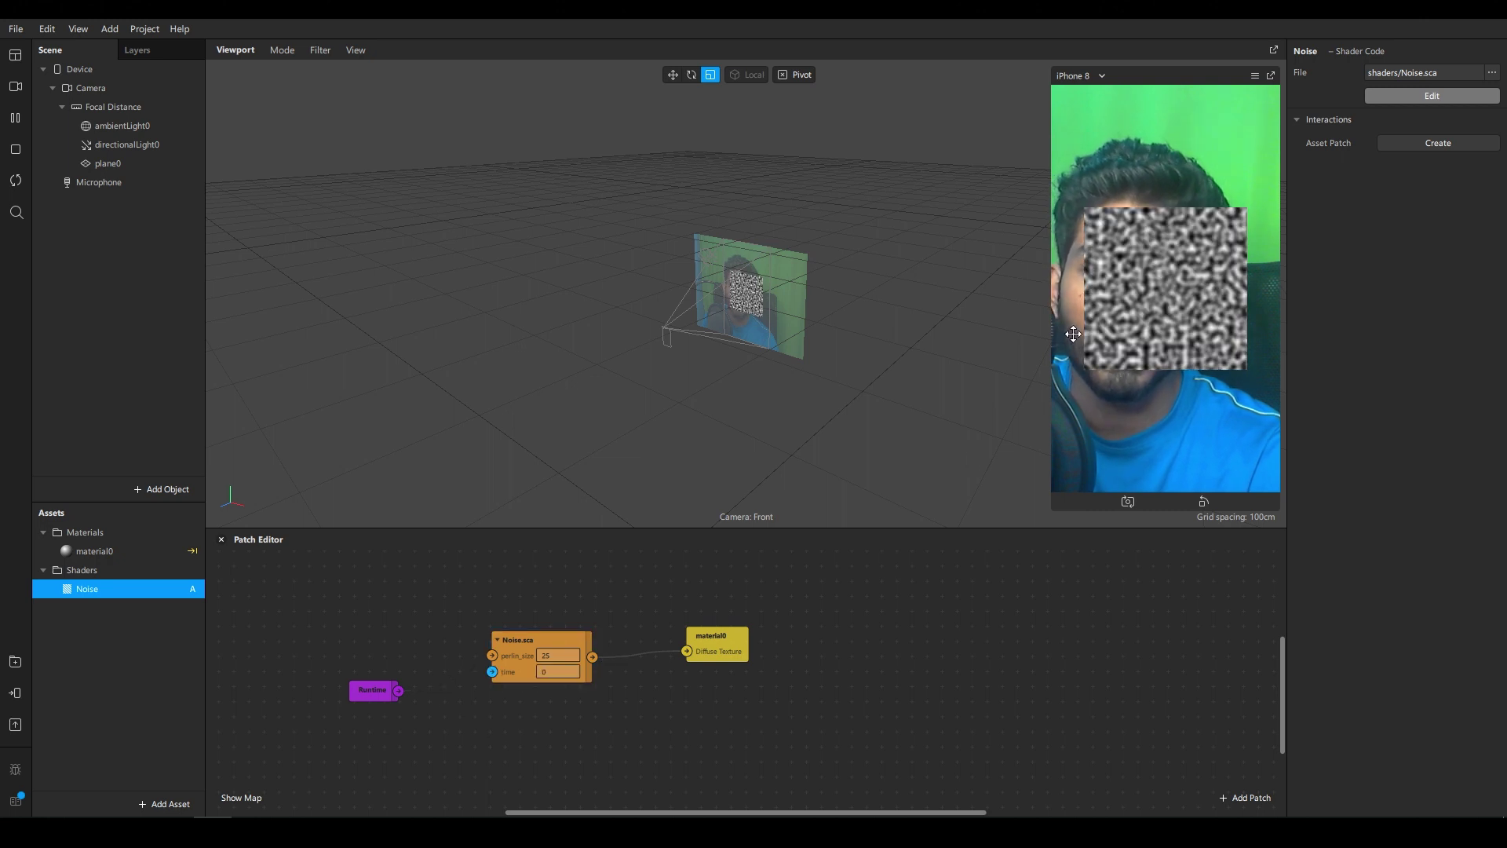
{"action": "left_click_drag", "start_coordinate": [399, 690], "coordinate": [491, 671]}
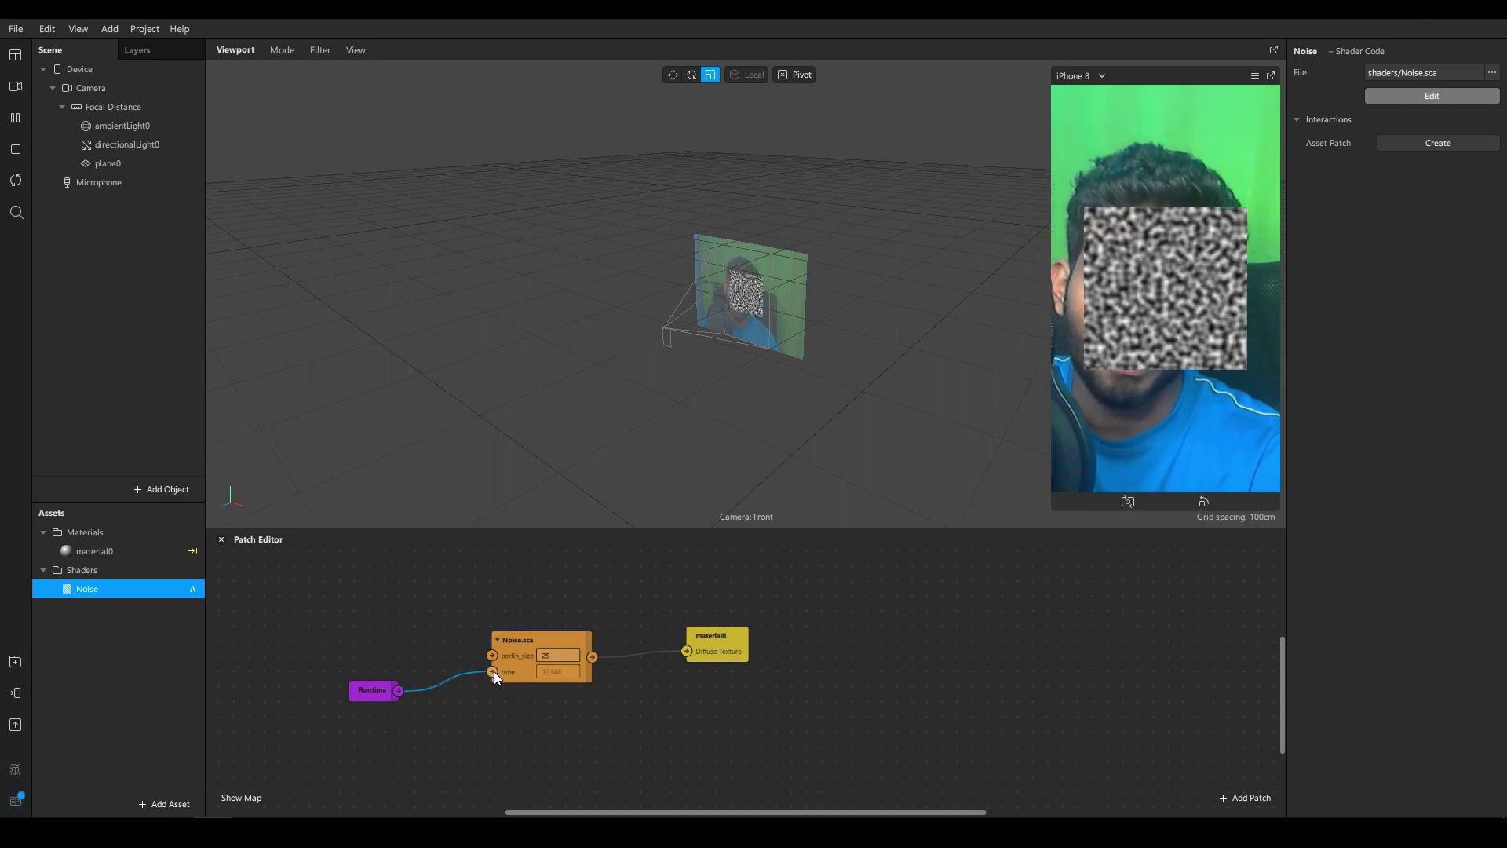
{"action": "left_click_drag", "start_coordinate": [363, 694], "coordinate": [399, 730]}
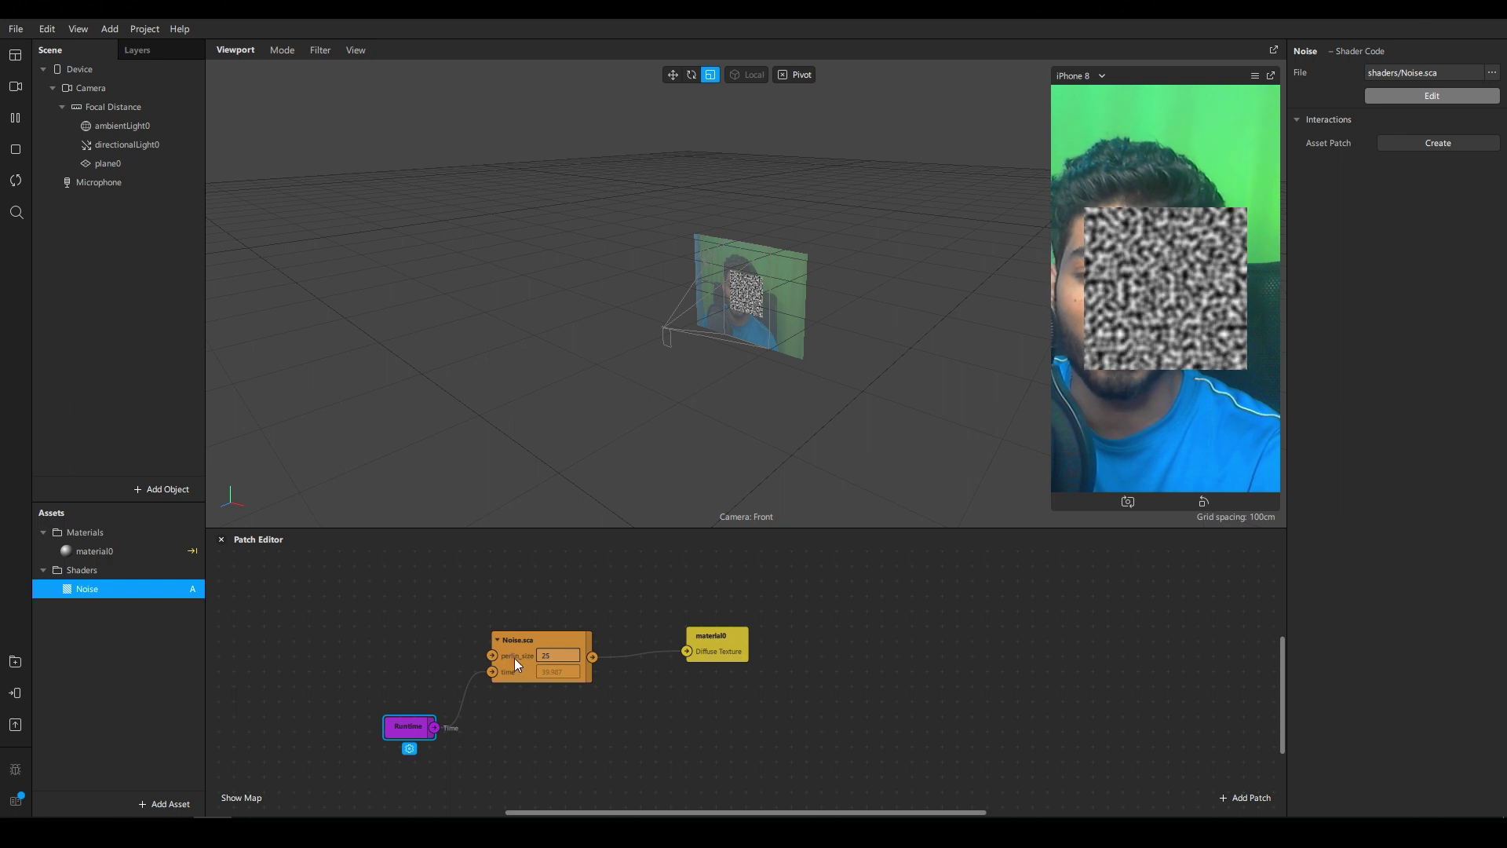
{"action": "left_click_drag", "start_coordinate": [540, 646], "coordinate": [554, 626]}
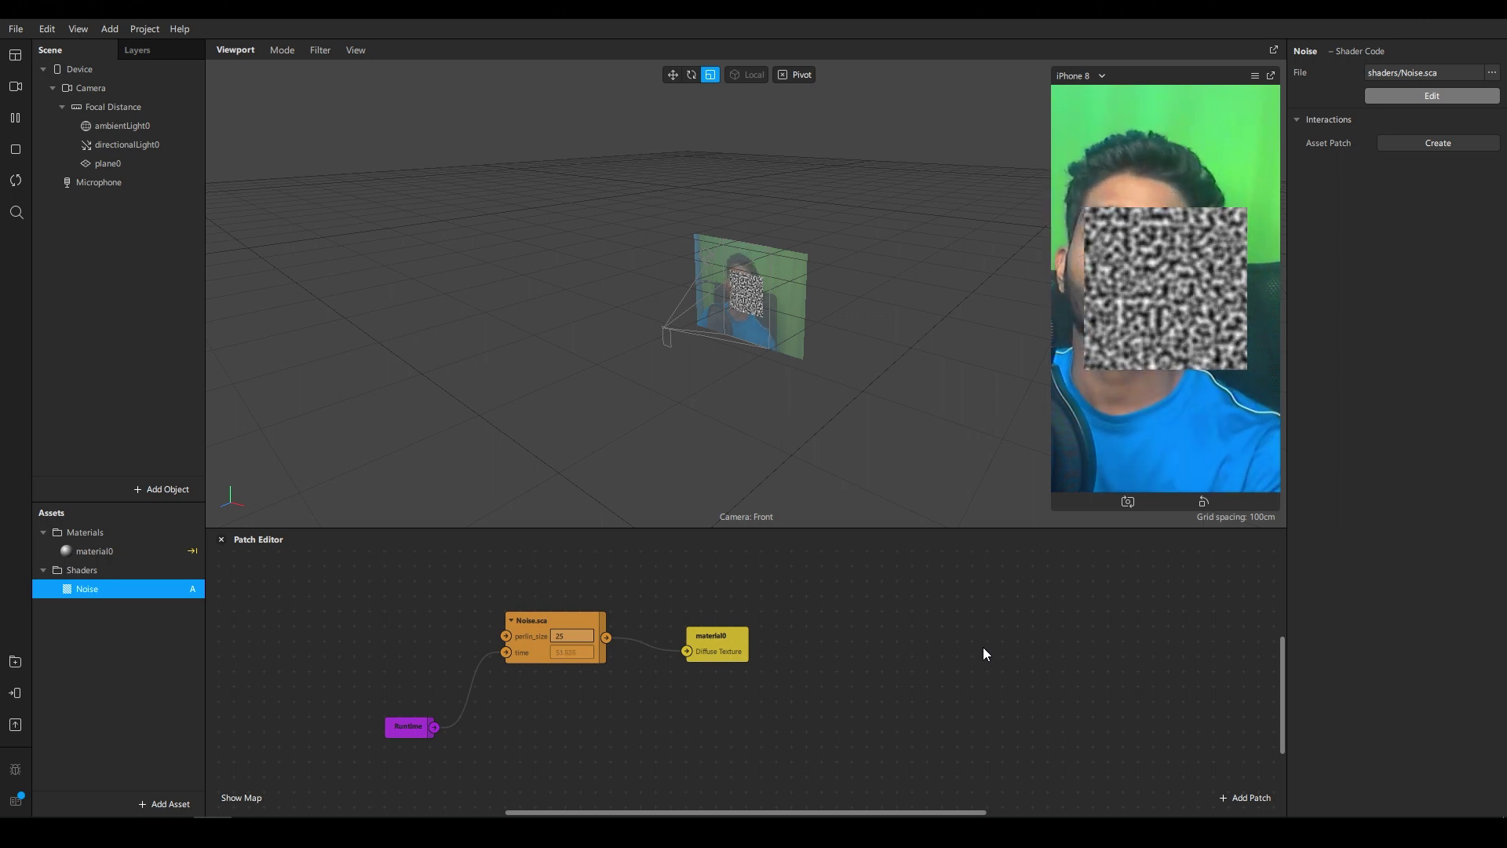
Delete the material0 patch from the graph and plane0 from the scene
{"action": "left_click", "coordinate": [722, 655]}
{"action": "key", "text": "Delete"}
{"action": "left_click", "coordinate": [135, 161]}
{"action": "key", "text": "Delete"}
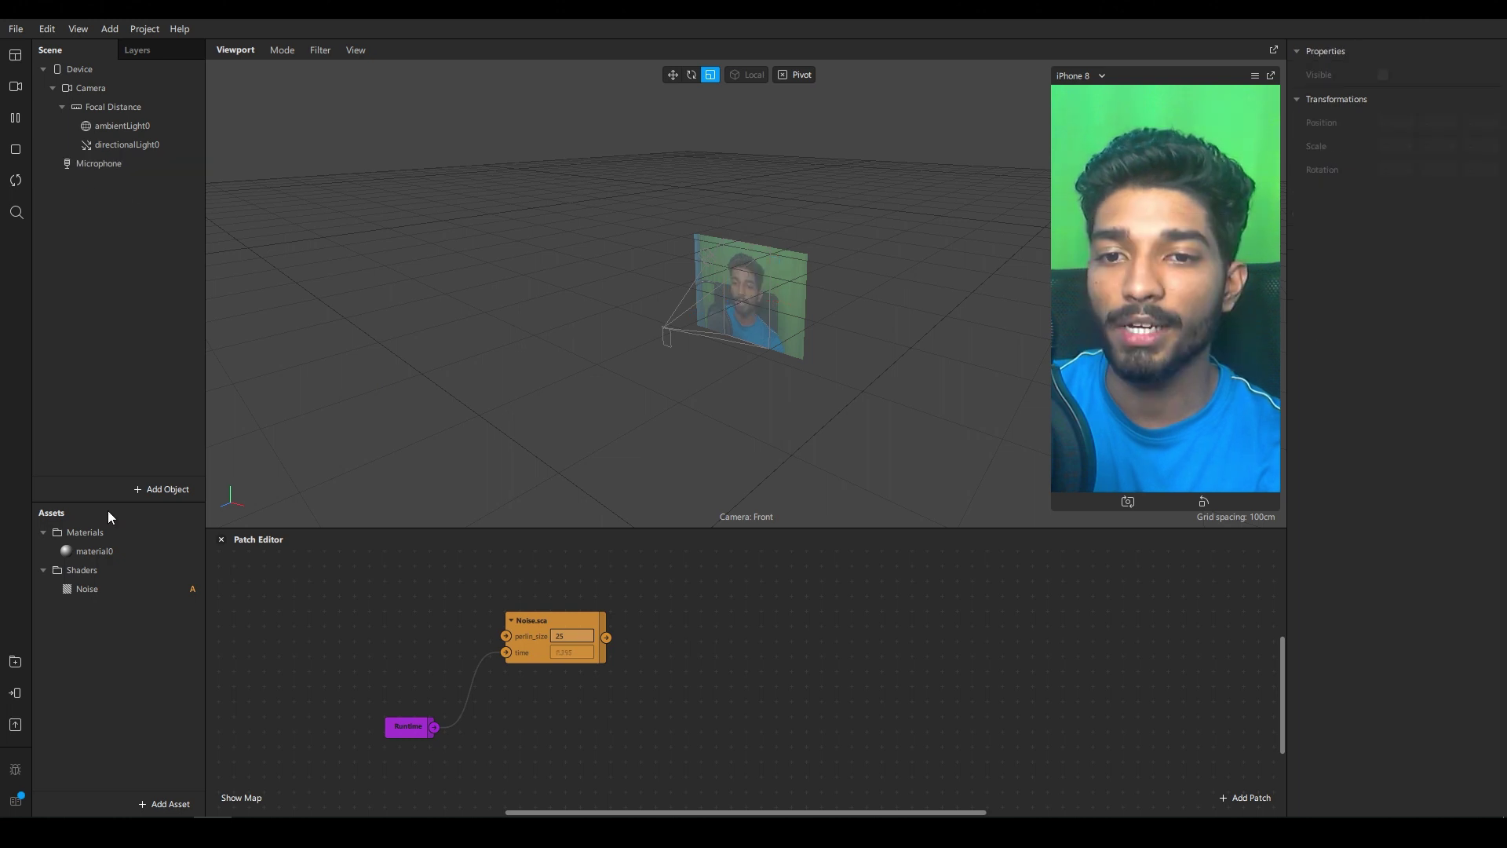
Delete the material0 asset from the project and dismiss the naming notification
{"action": "double_click", "coordinate": [120, 553]}
{"action": "key", "text": "BackSpace"}
{"action": "key", "text": "Return"}
{"action": "key", "text": "Delete"}
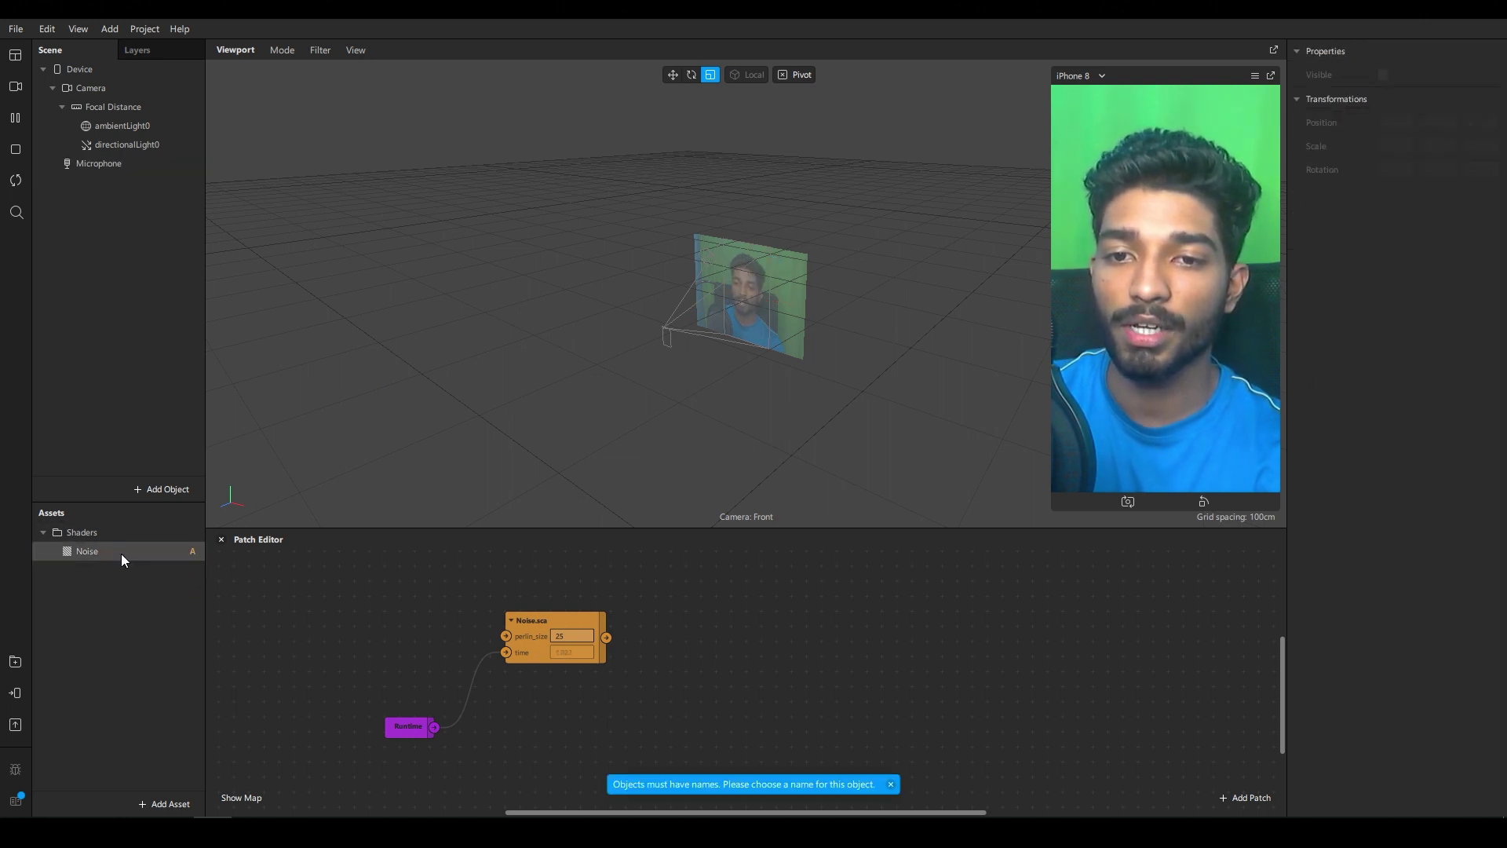
{"action": "left_click", "coordinate": [120, 555]}
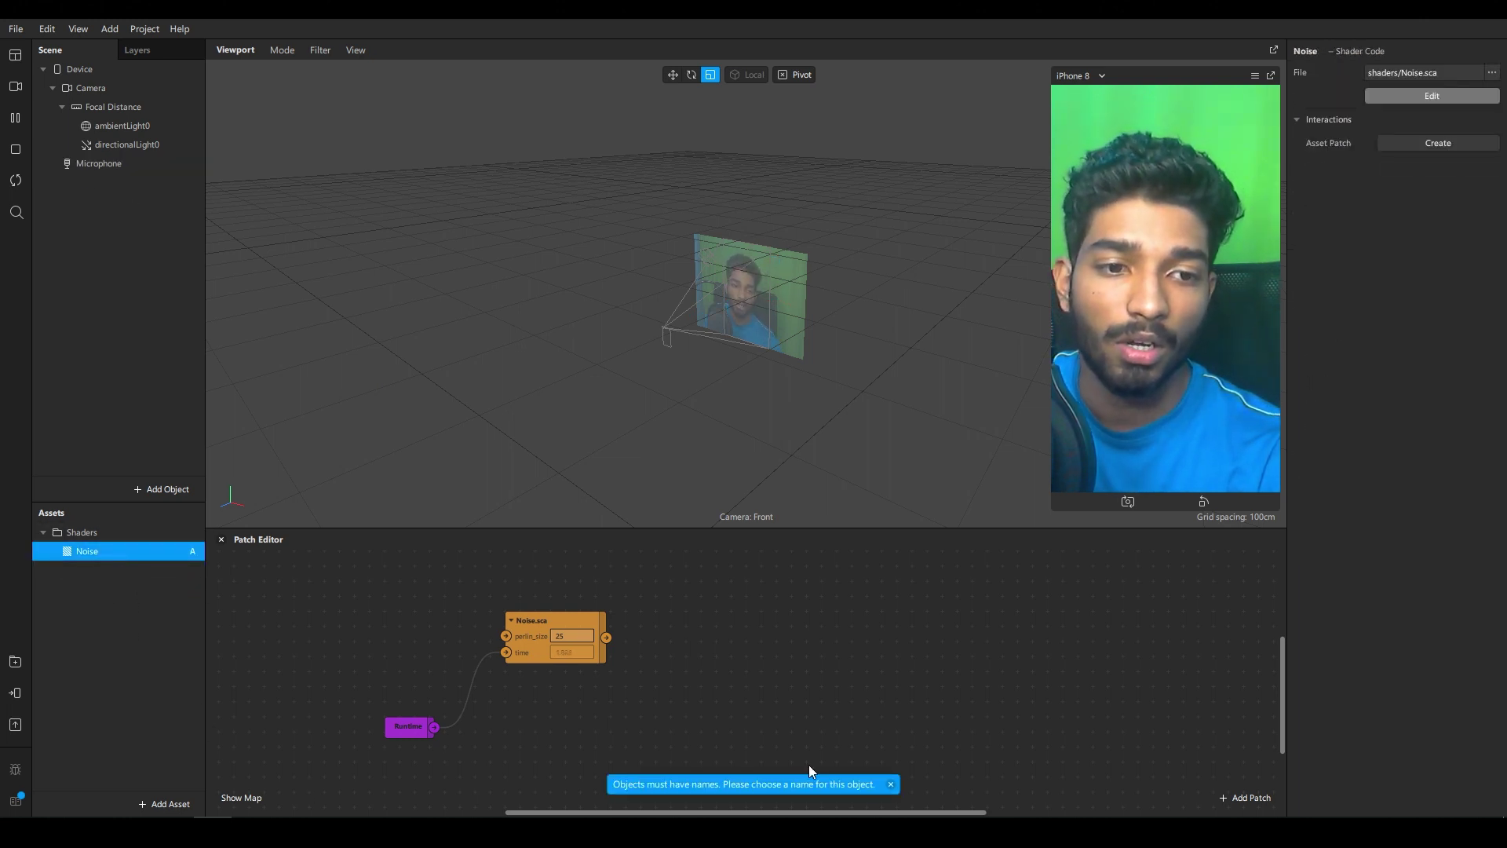
{"action": "left_click", "coordinate": [891, 784]}
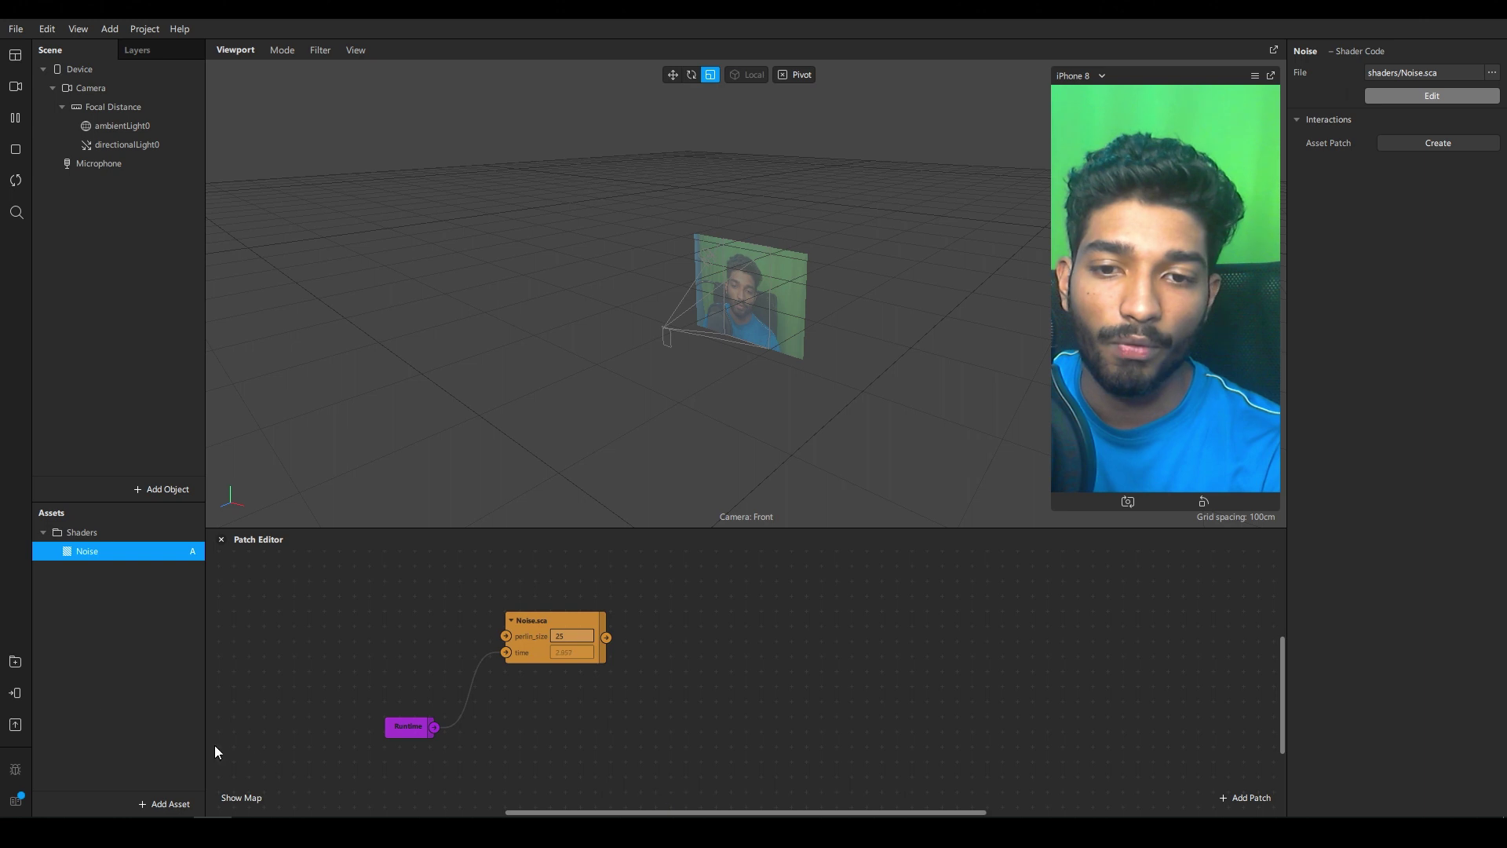
Import the free Heart Primitive from the 3D Shapes collection of the AR Library, and close the library
{"action": "left_click", "coordinate": [15, 663]}
{"action": "left_click", "coordinate": [709, 381]}
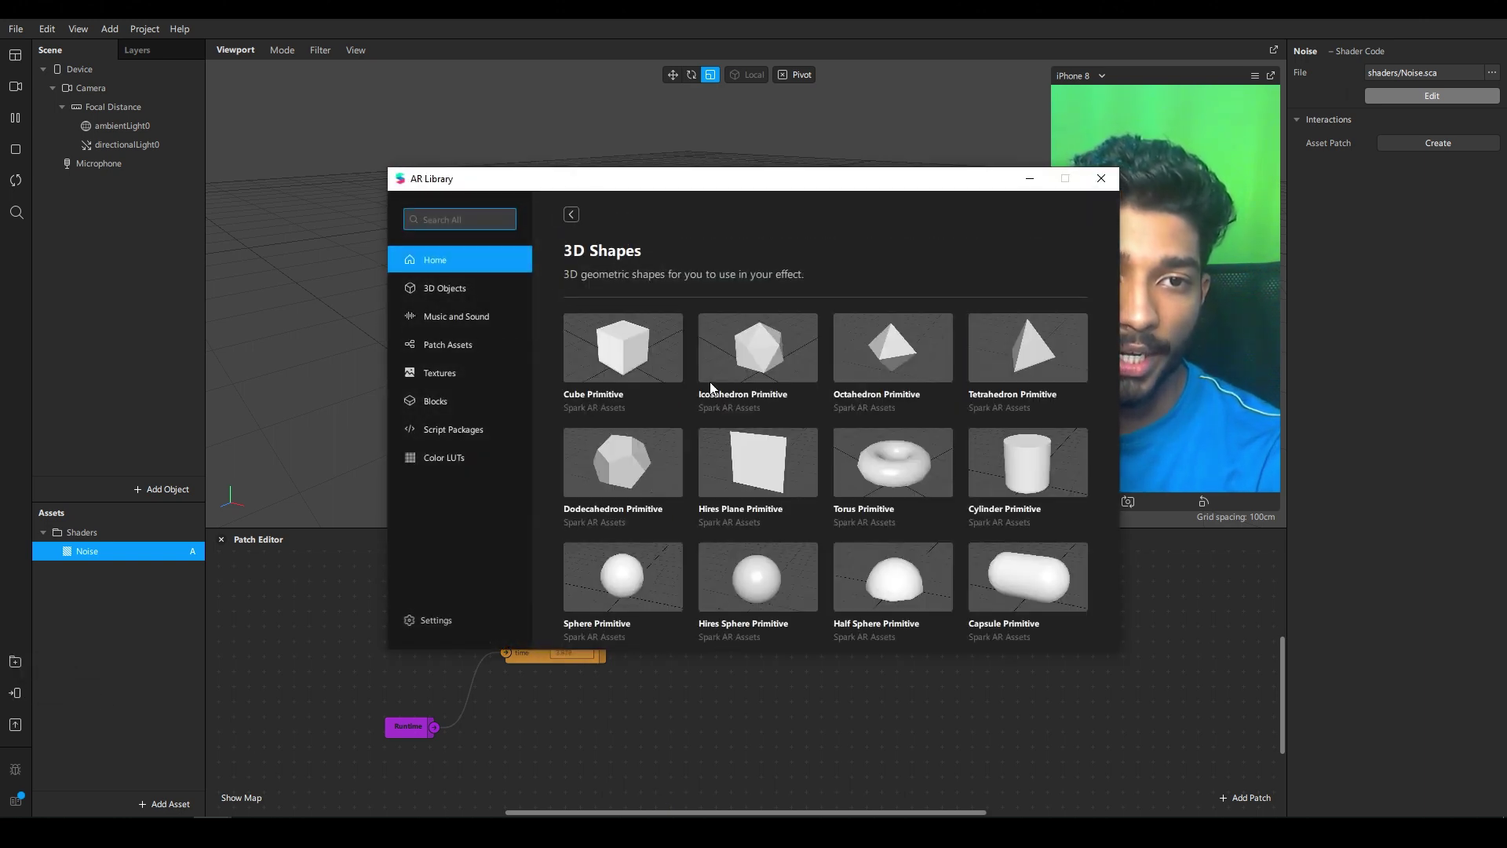
{"action": "scroll", "coordinate": [881, 509], "scroll_direction": "down", "scroll_amount": 5}
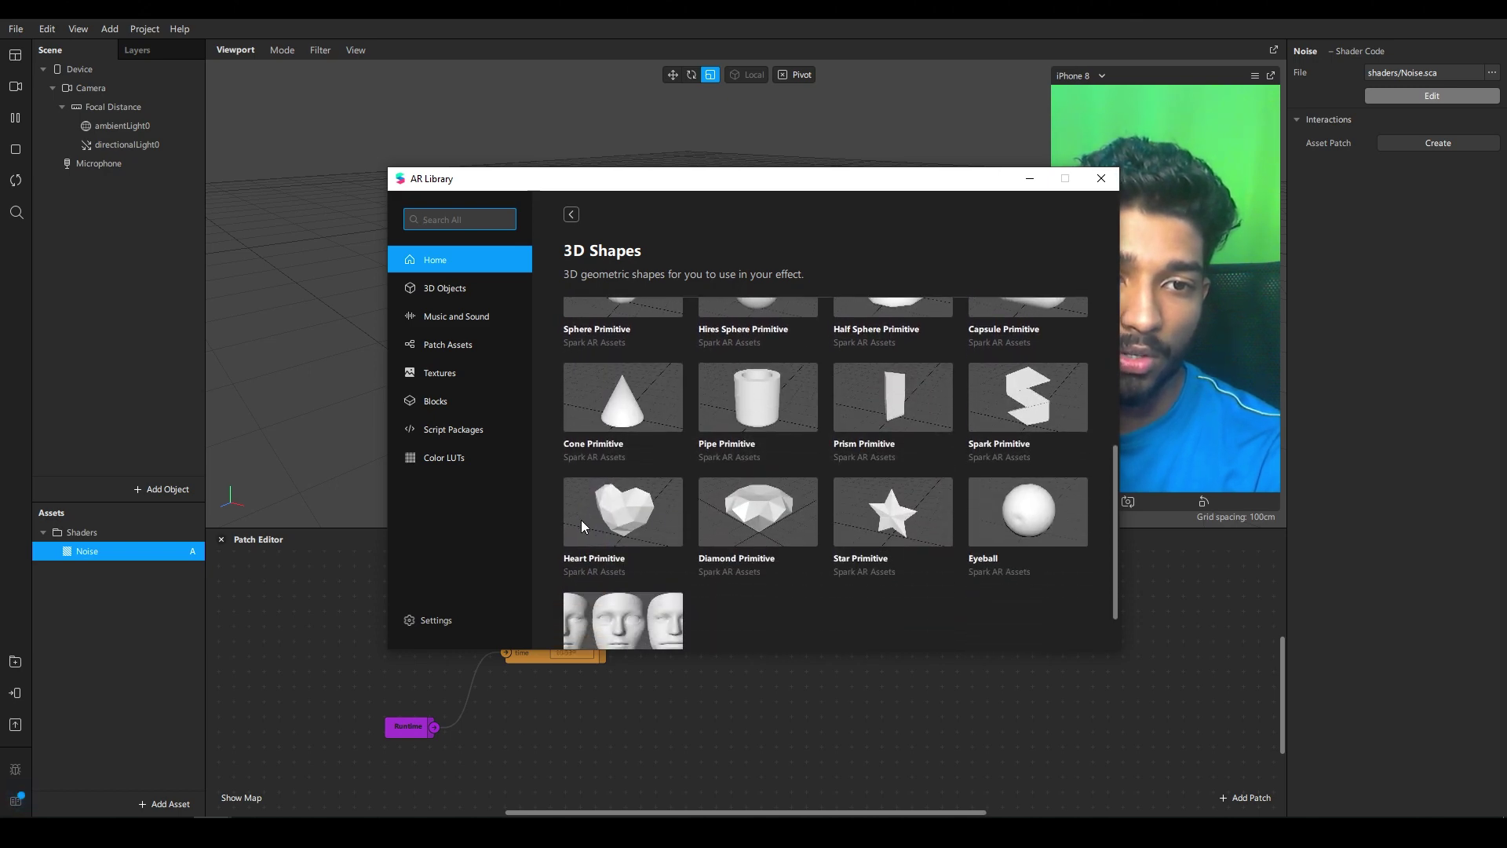
{"action": "scroll", "coordinate": [581, 520], "scroll_direction": "down", "scroll_amount": 2}
{"action": "left_click", "coordinate": [595, 481]}
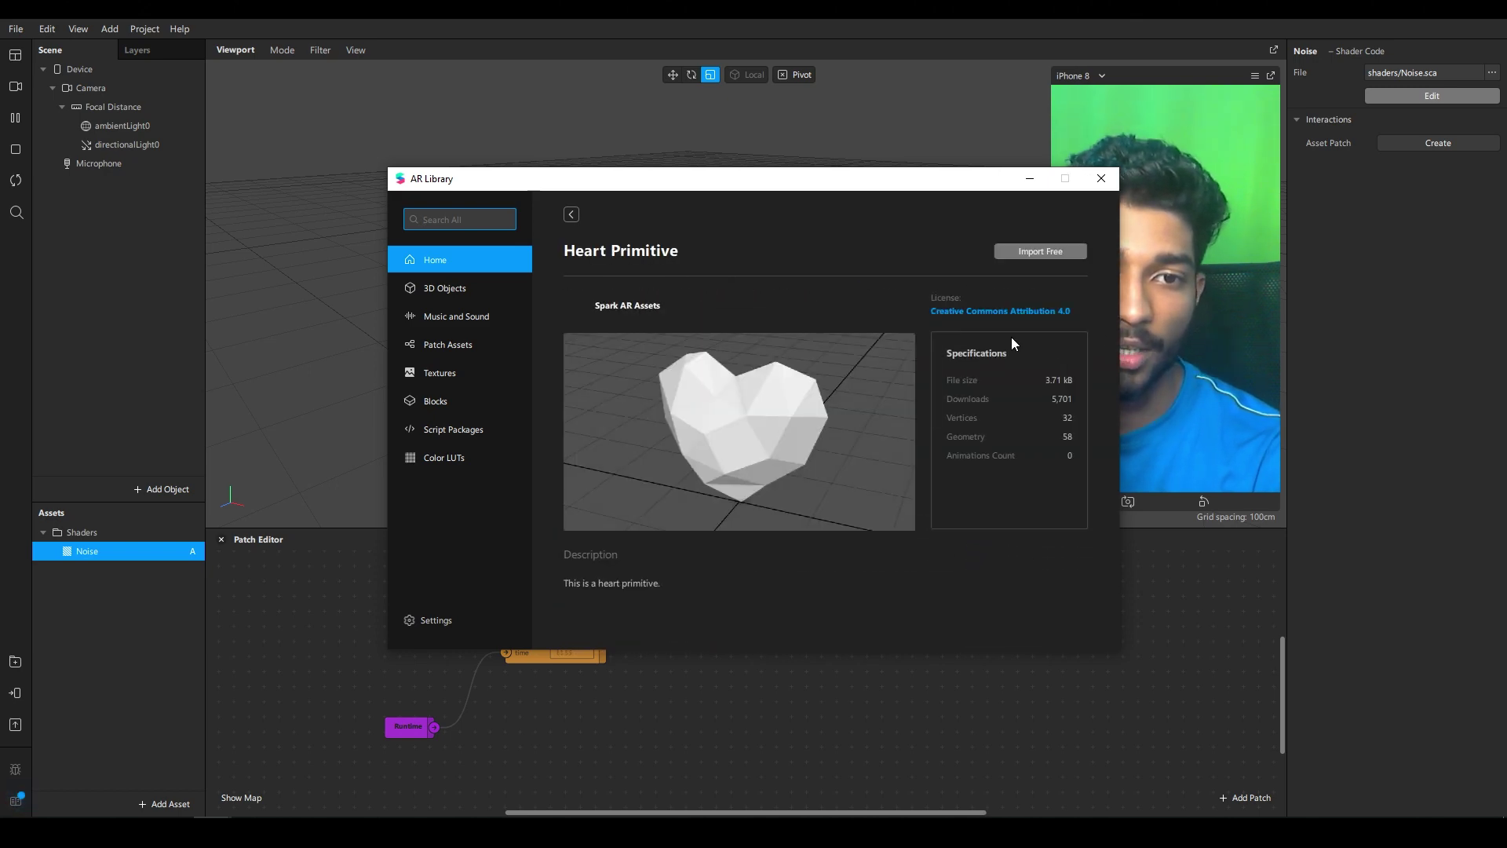
{"action": "left_click", "coordinate": [1047, 252]}
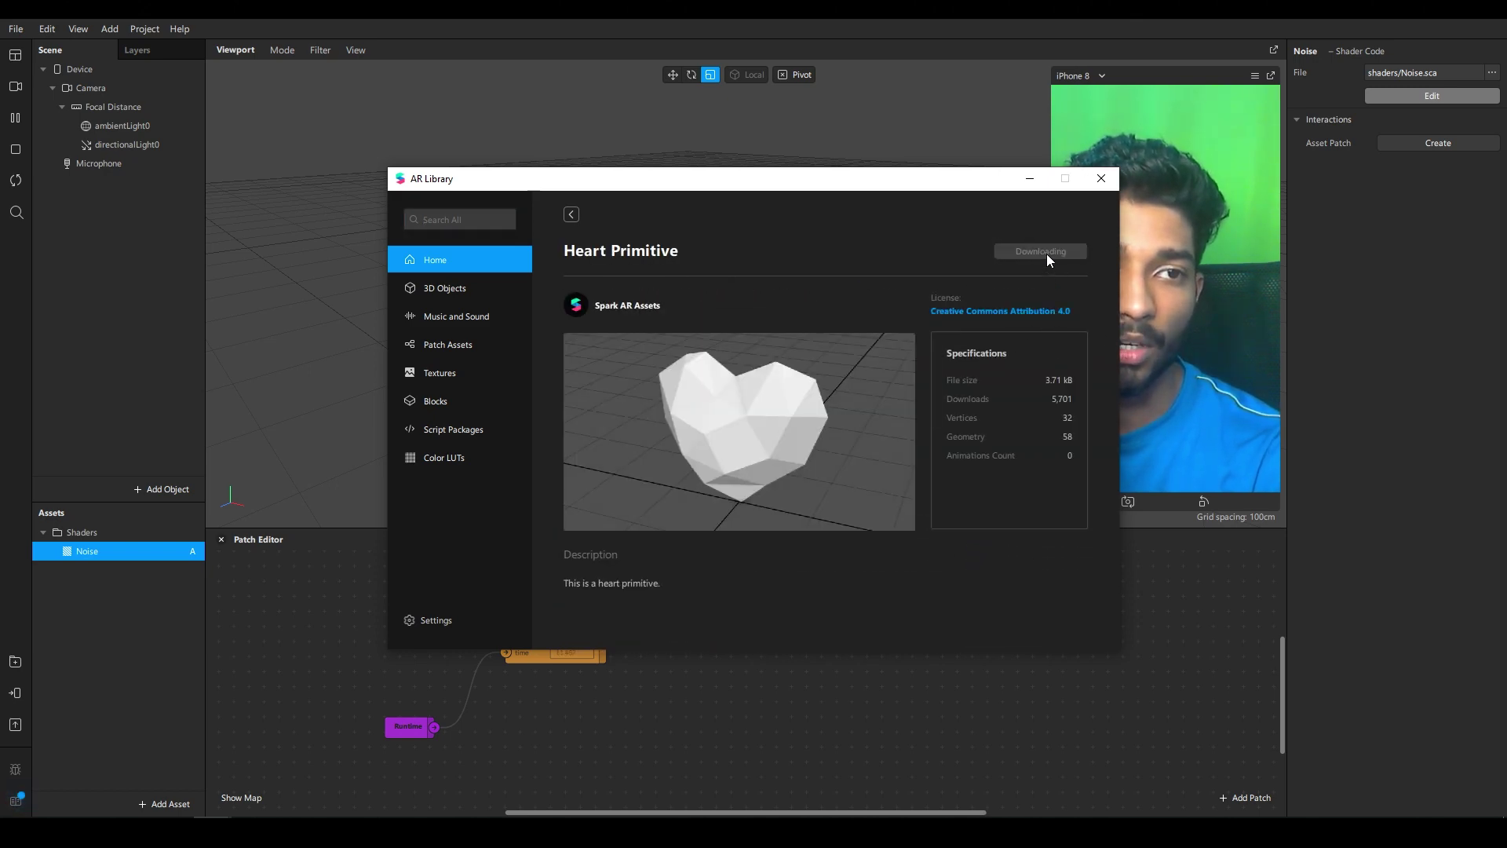
{"action": "left_click", "coordinate": [1102, 179]}
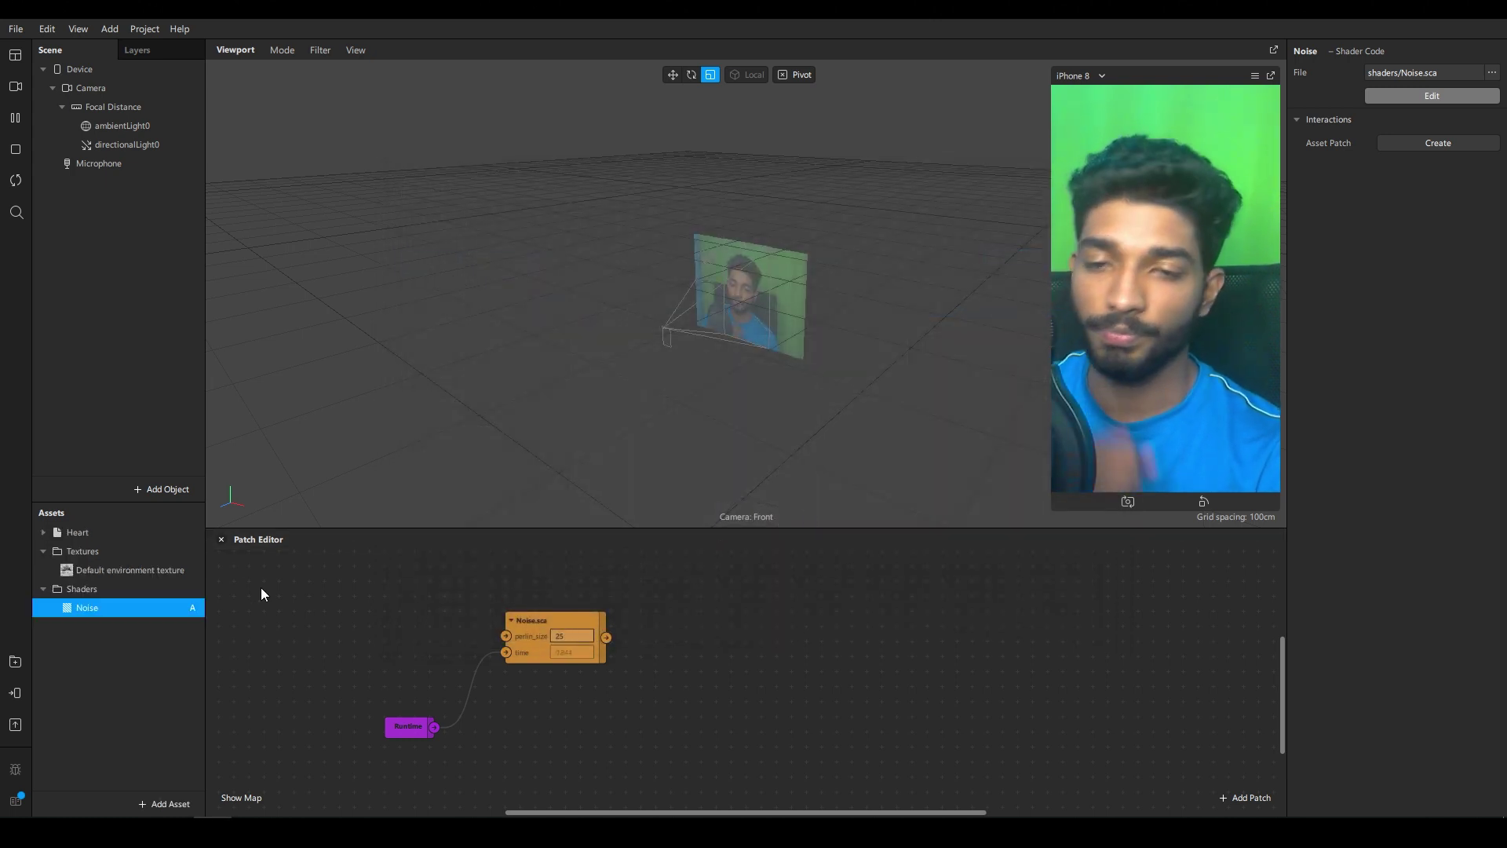
Add the Heart object to the scene, add a face tracker, and nest the Heart under faceTracker0
{"action": "left_click", "coordinate": [70, 531]}
{"action": "left_click_drag", "start_coordinate": [69, 531], "coordinate": [156, 256]}
{"action": "right_click", "coordinate": [114, 292]}
{"action": "mouse_move", "coordinate": [157, 299]}
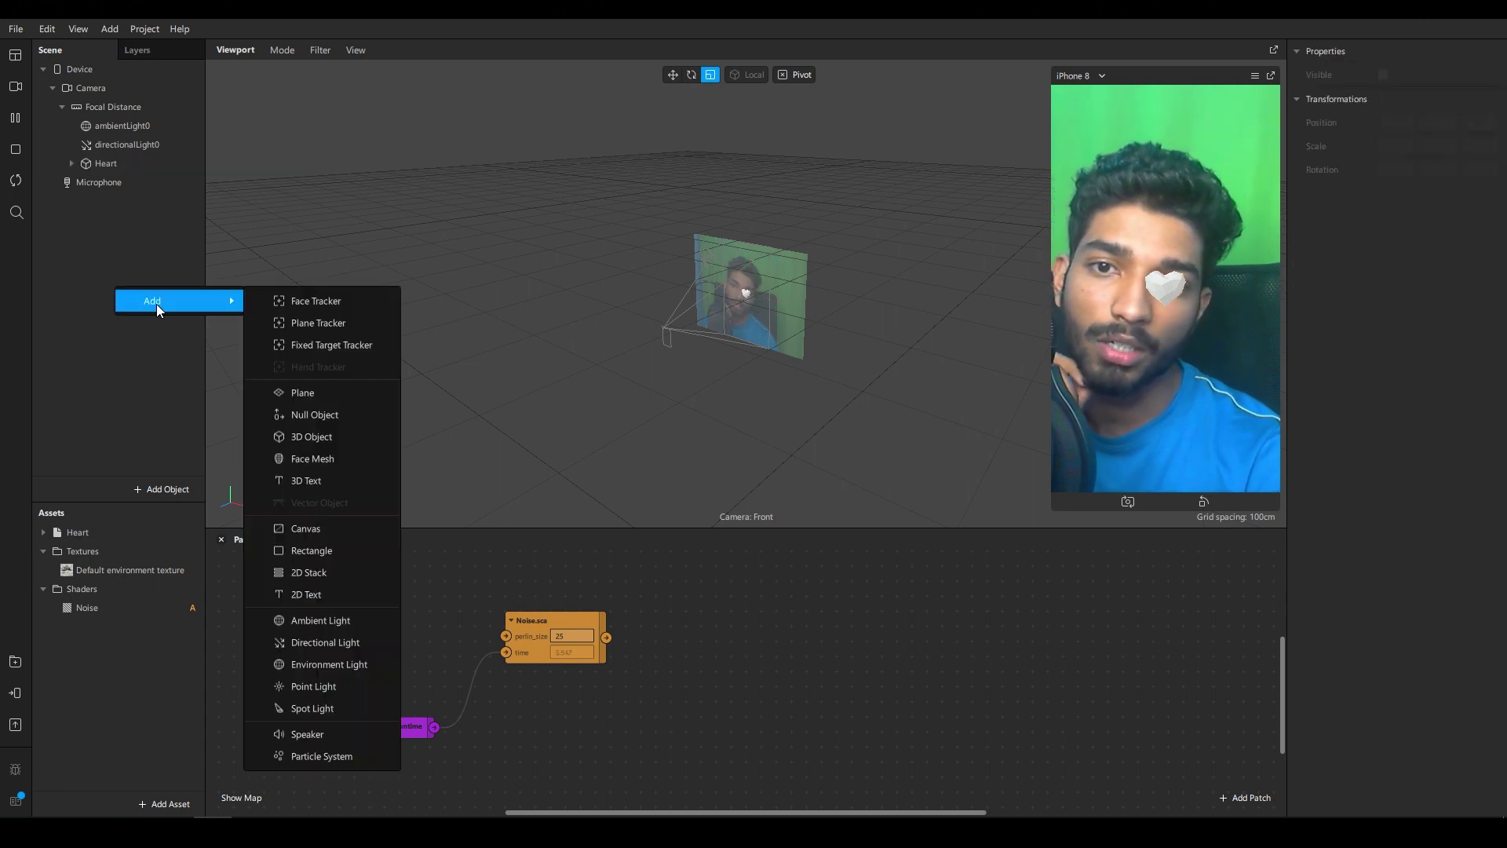
{"action": "left_click", "coordinate": [264, 296]}
{"action": "left_click_drag", "start_coordinate": [104, 164], "coordinate": [135, 183]}
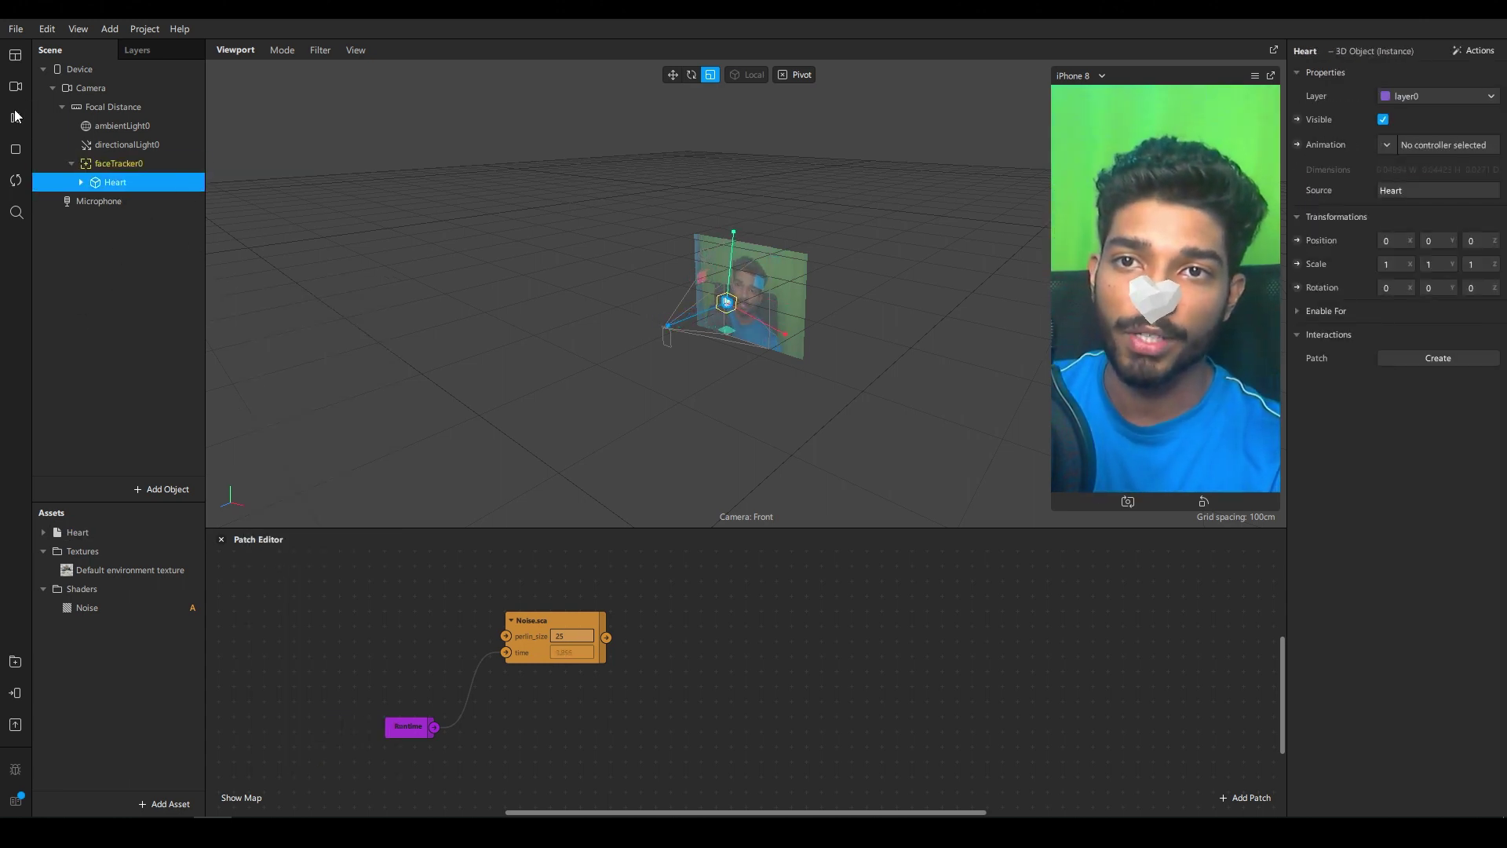
Raise the Heart onto the forehead, at about 0.097 vertically, and scale it uniformly to about 2.086
{"action": "key", "text": "w"}
{"action": "left_click_drag", "start_coordinate": [731, 282], "coordinate": [891, 240]}
{"action": "key", "text": "r"}
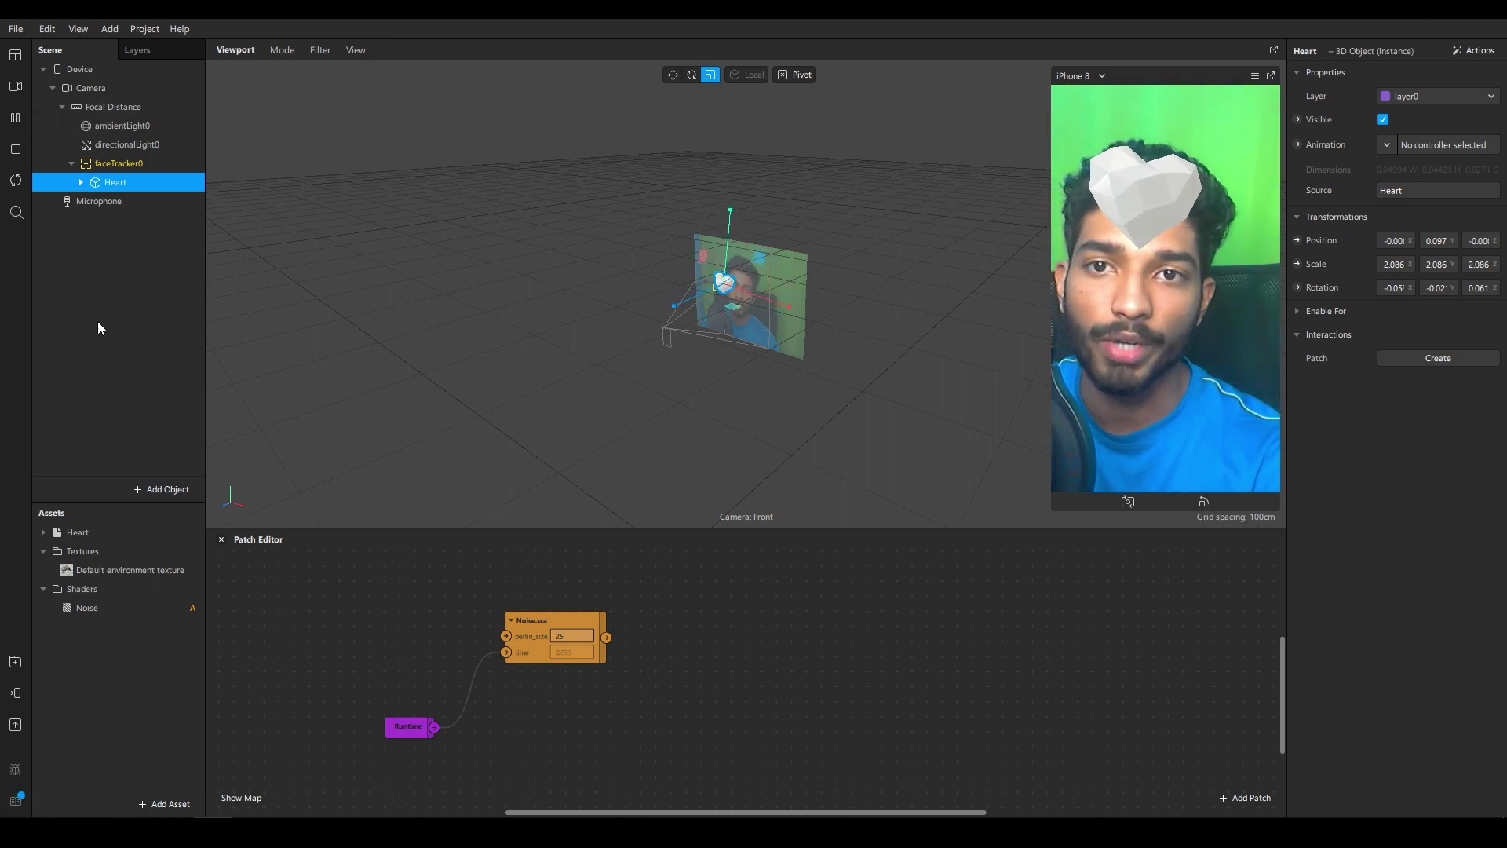
Set the Heart_mat material's Metallic to 100 and its Roughness to 26
{"action": "left_click", "coordinate": [55, 539]}
{"action": "left_click", "coordinate": [96, 568]}
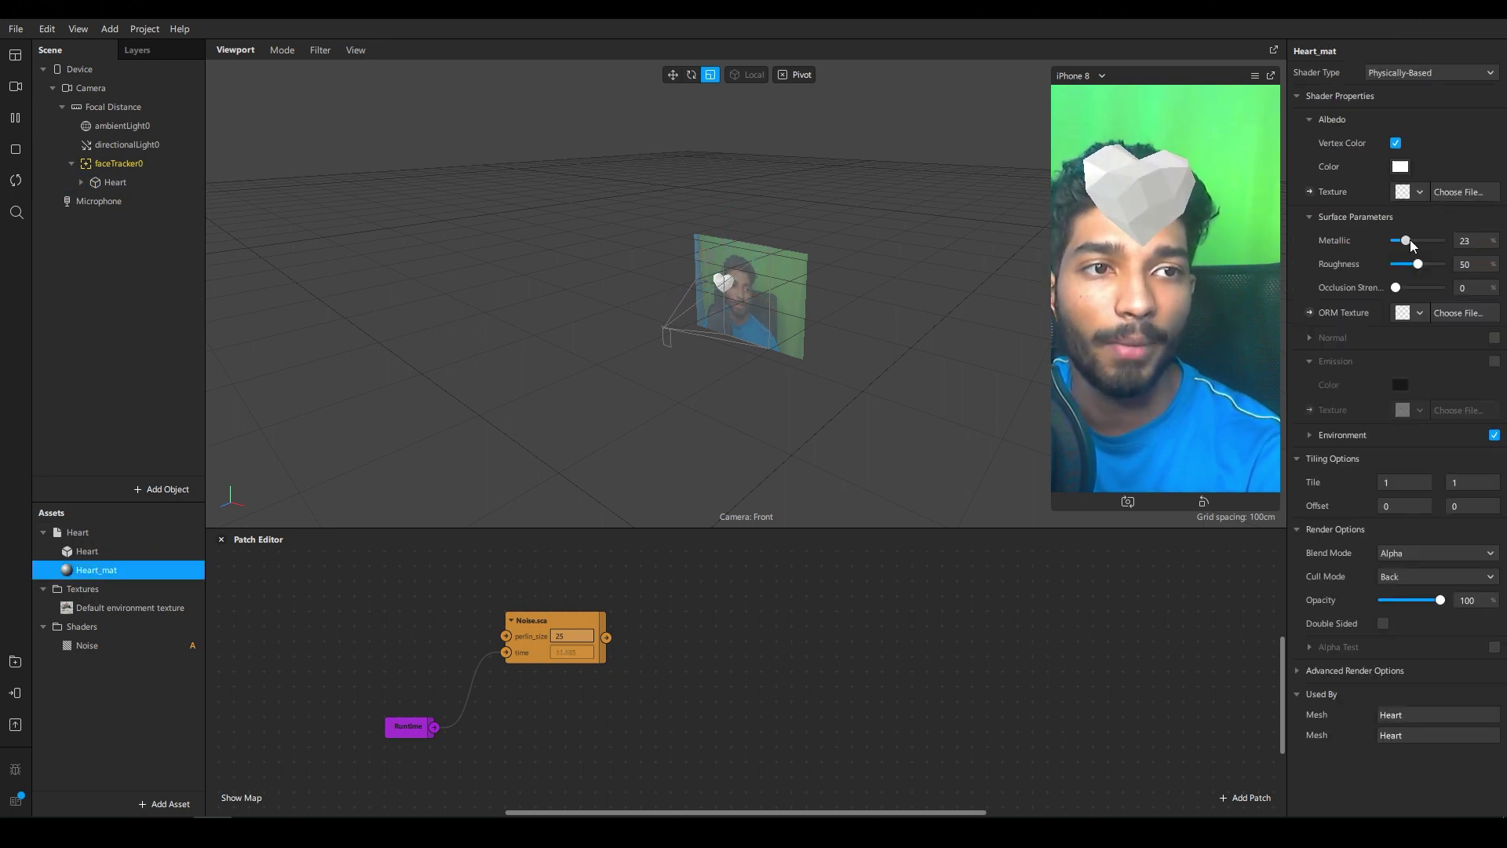
{"action": "left_click_drag", "start_coordinate": [1400, 240], "coordinate": [1410, 272]}
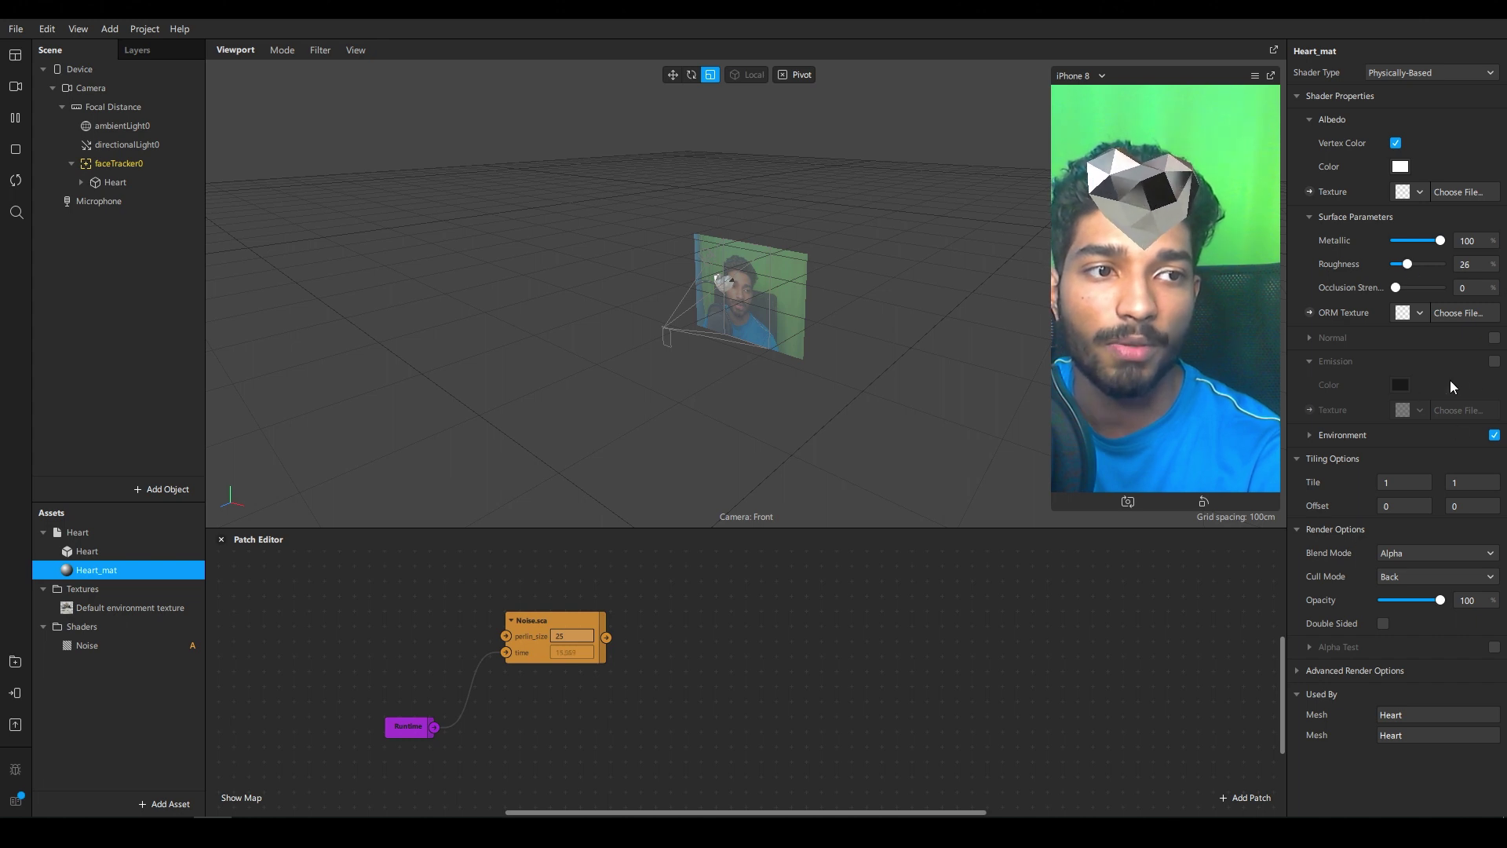
Compare Heart_mat with its Environment option off and on, and try rotating the environment texture
{"action": "left_click", "coordinate": [1494, 435]}
{"action": "left_click", "coordinate": [1493, 435]}
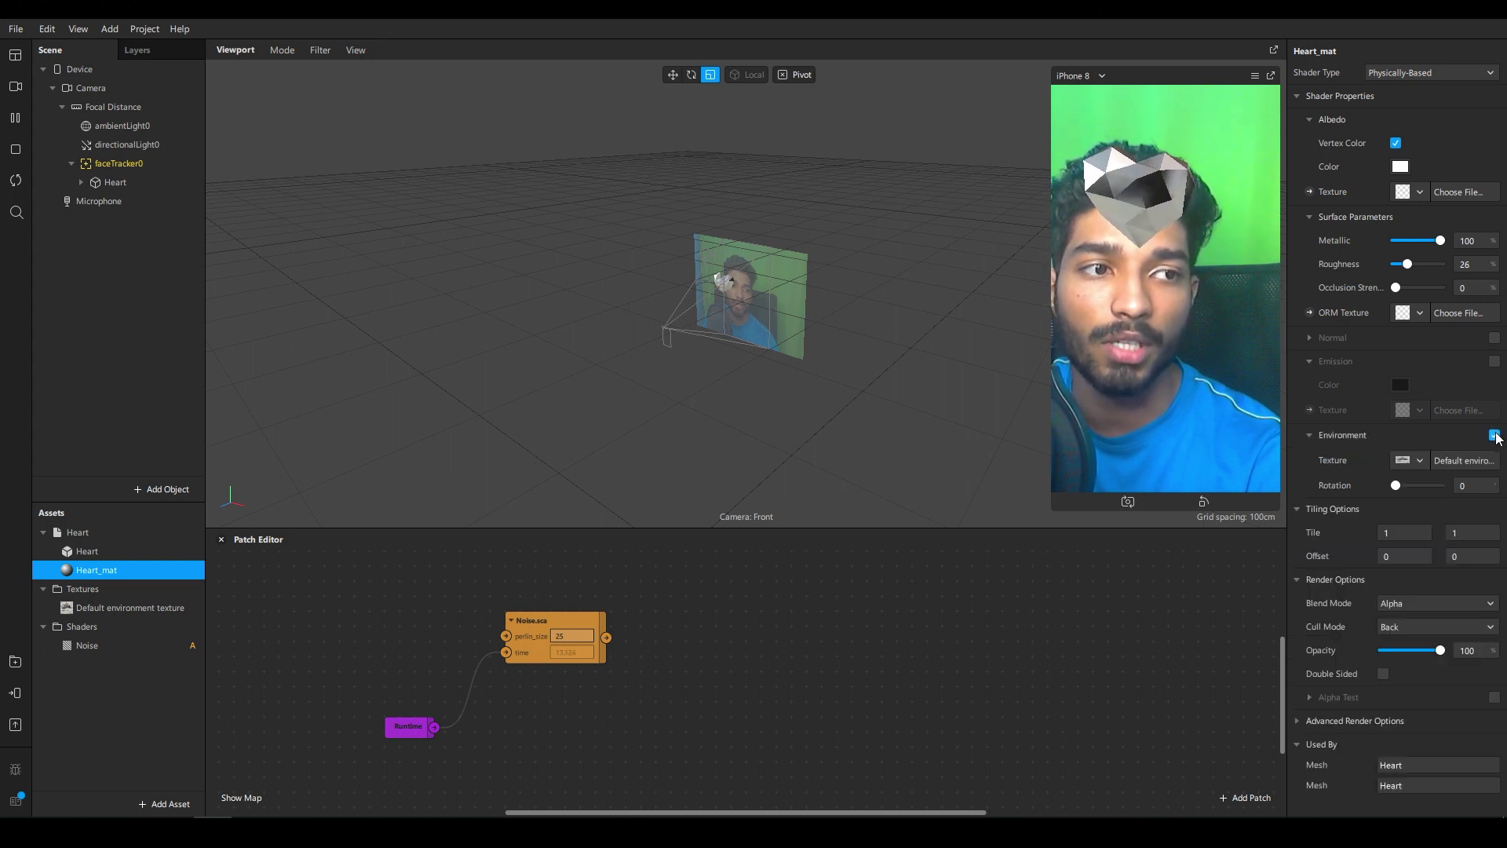
{"action": "left_click", "coordinate": [1493, 435]}
{"action": "left_click", "coordinate": [1494, 435]}
{"action": "left_click_drag", "start_coordinate": [1435, 487], "coordinate": [1384, 497]}
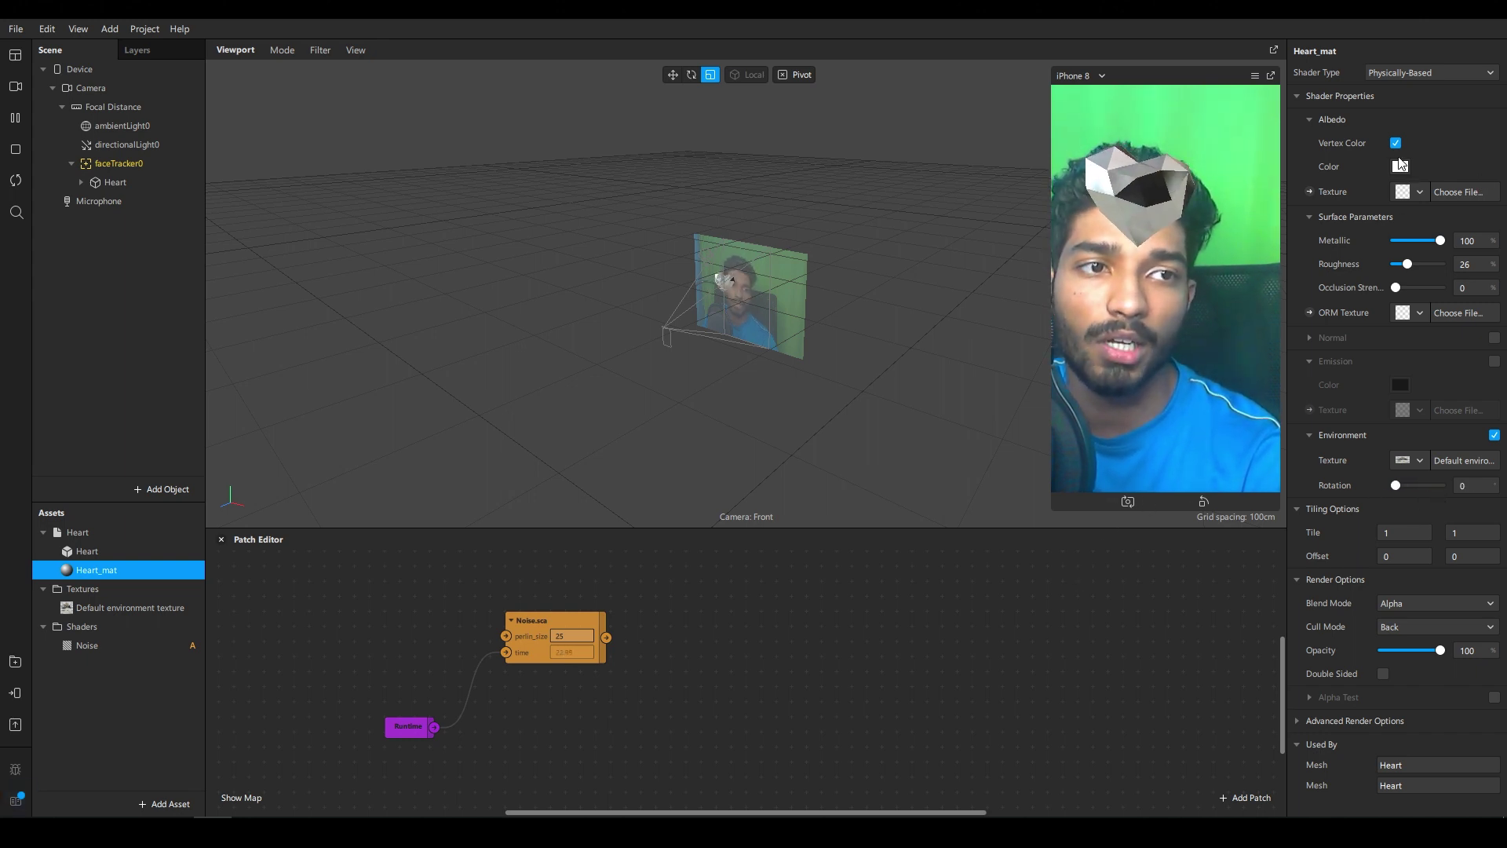
Enlarge the patch graph area, create a patch for Heart_mat's albedo texture, and place it well apart from the noise patch
{"action": "left_click_drag", "start_coordinate": [888, 525], "coordinate": [861, 394]}
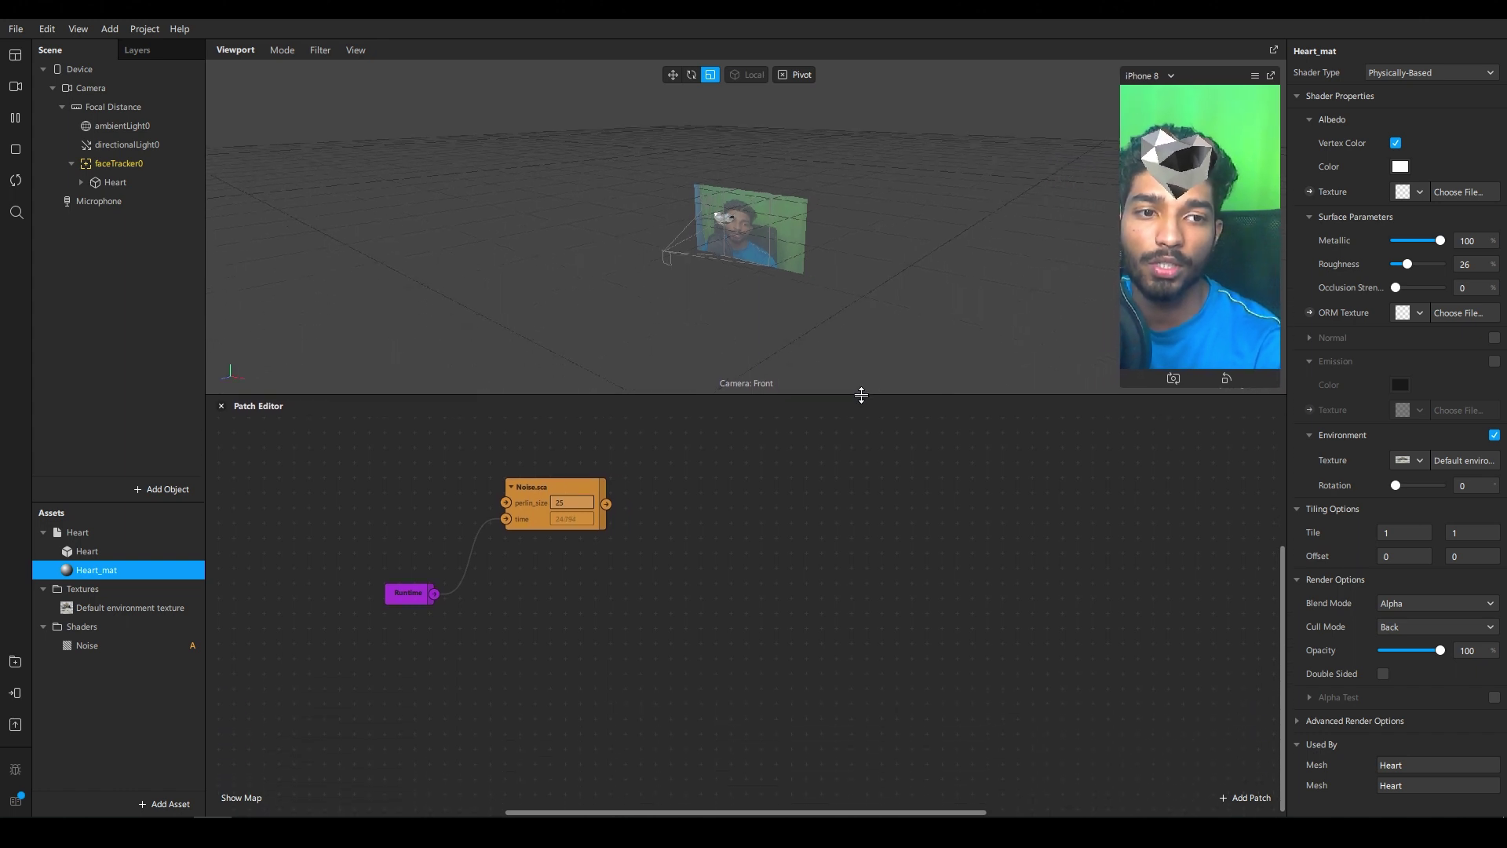
{"action": "scroll", "coordinate": [573, 540], "scroll_direction": "down", "scroll_amount": 2}
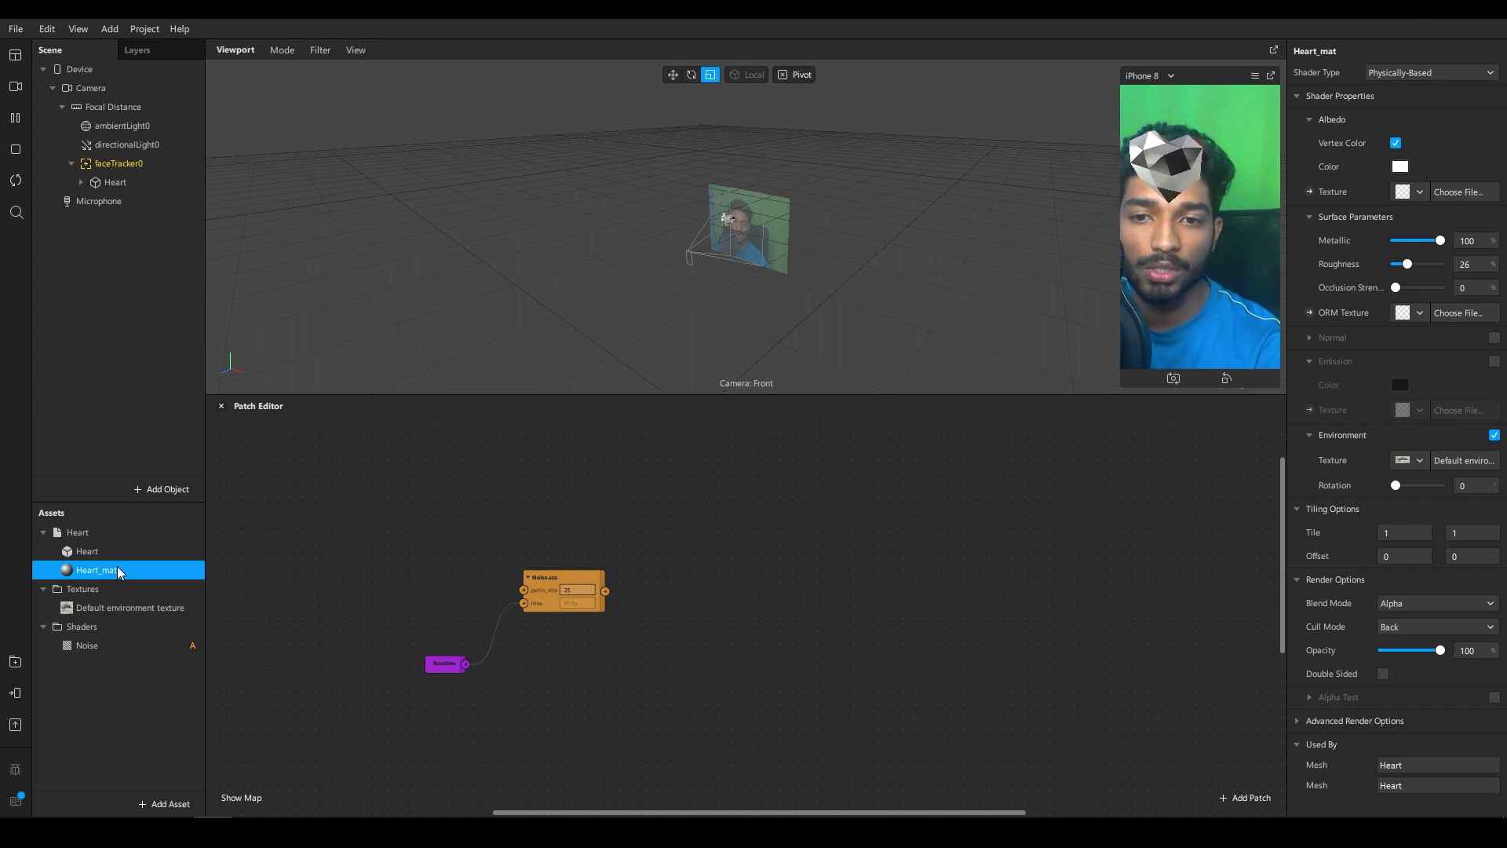
{"action": "left_click", "coordinate": [1310, 193]}
{"action": "left_click_drag", "start_coordinate": [799, 634], "coordinate": [1025, 545]}
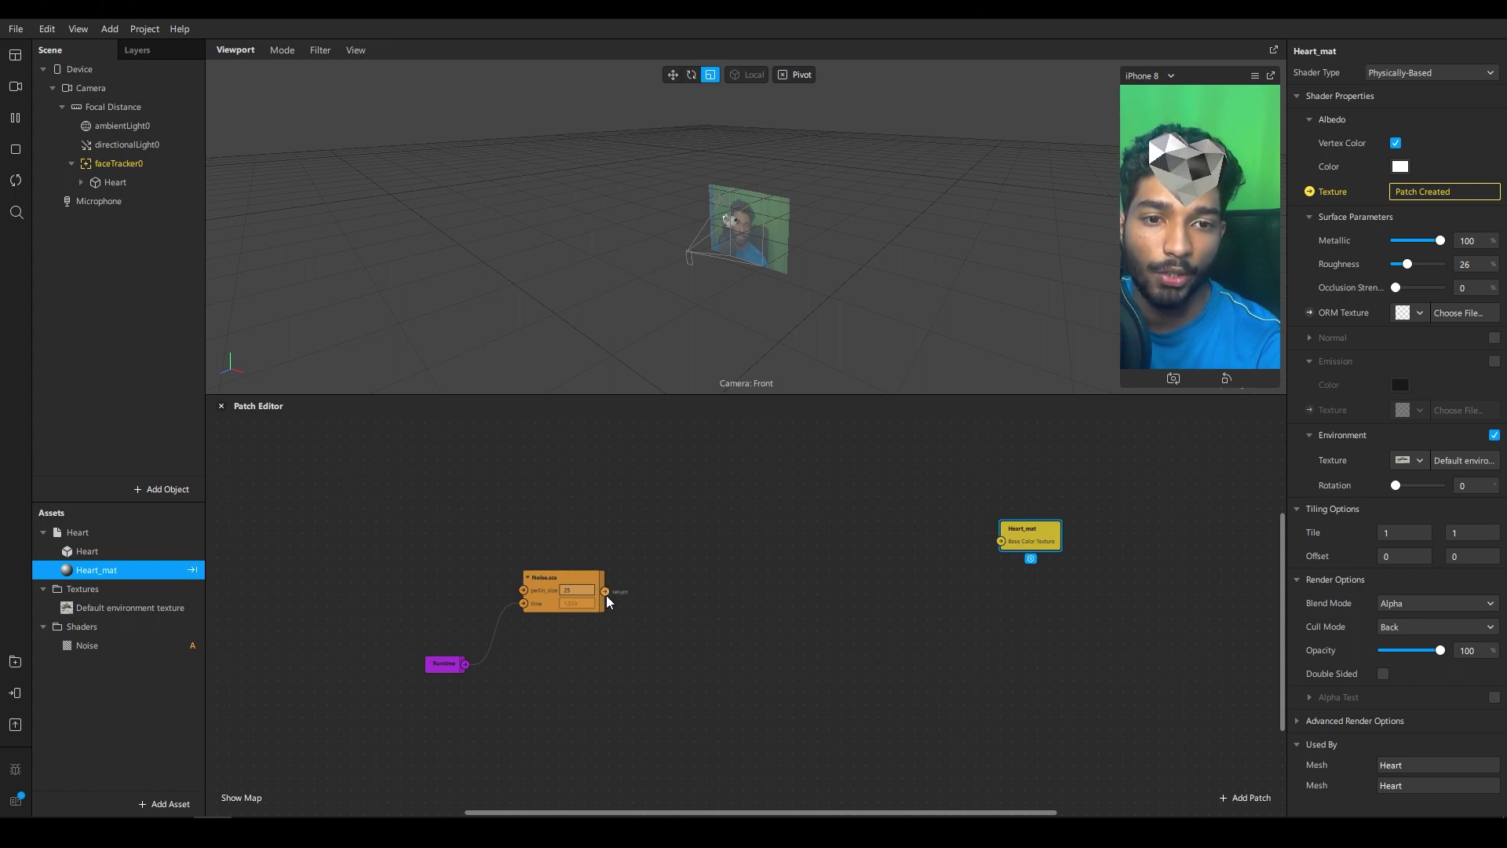
Try the Noise.sca output on Heart_mat's Base Color Texture, move the noise patch higher, and disconnect it from the material
{"action": "left_click_drag", "start_coordinate": [605, 590], "coordinate": [1002, 540]}
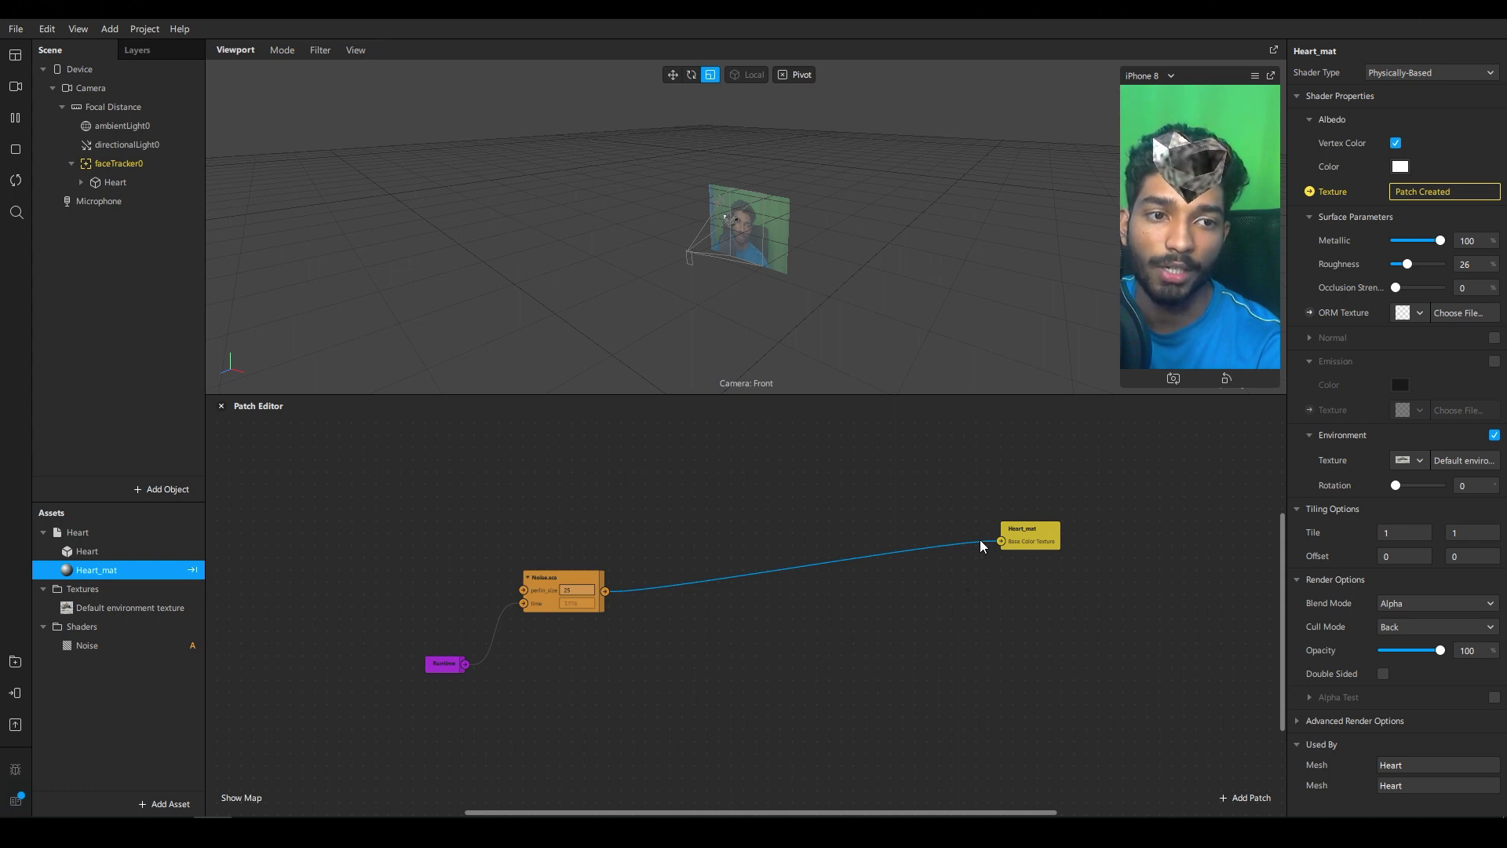
{"action": "left_click_drag", "start_coordinate": [579, 583], "coordinate": [566, 485]}
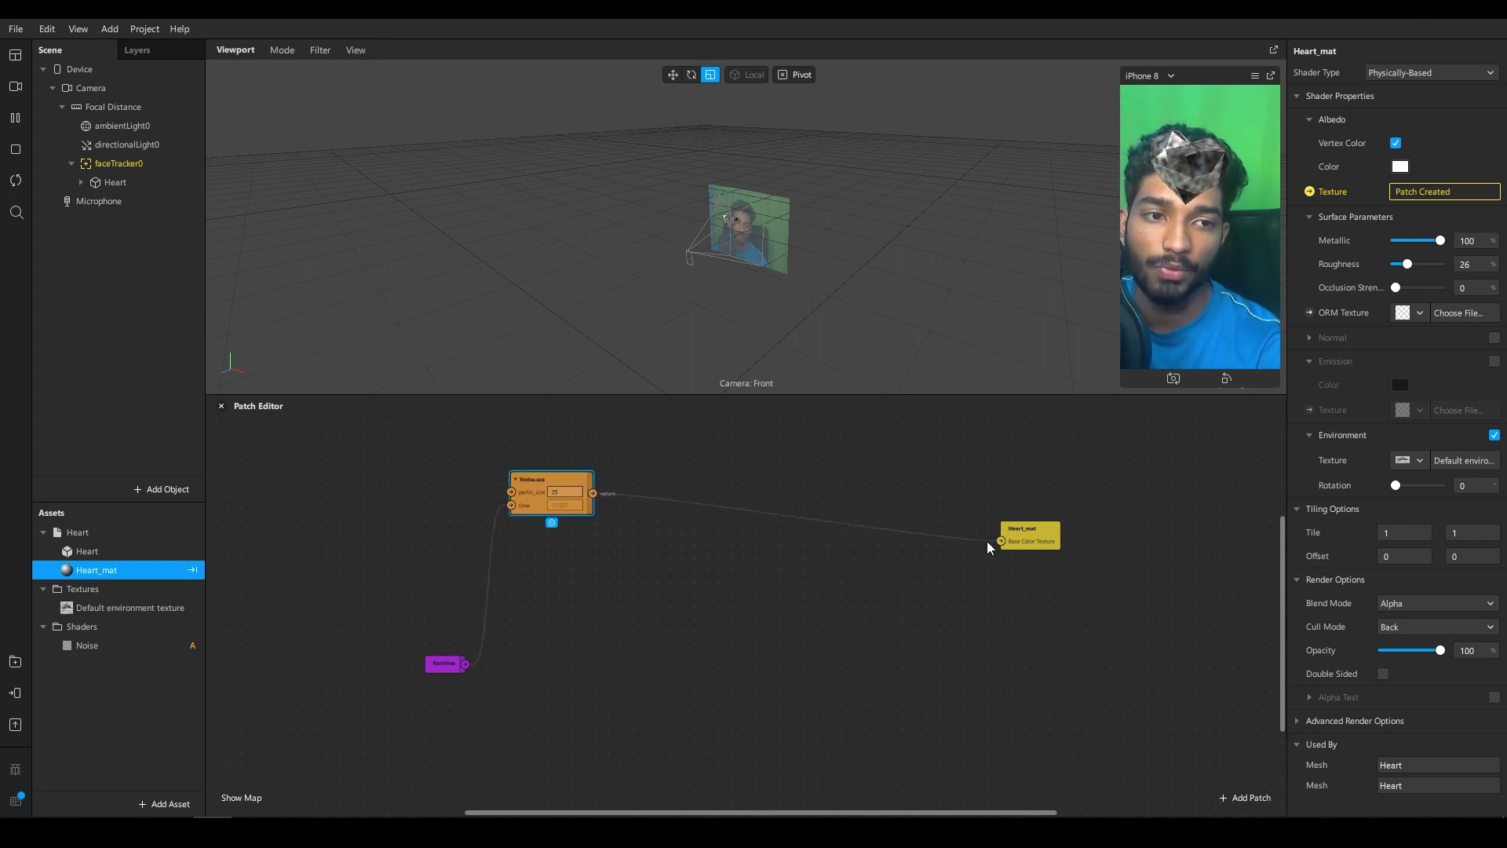
{"action": "left_click_drag", "start_coordinate": [1001, 540], "coordinate": [981, 556]}
Add a Smooth Step patch fed by the Noise.sca output
{"action": "right_click", "coordinate": [650, 529]}
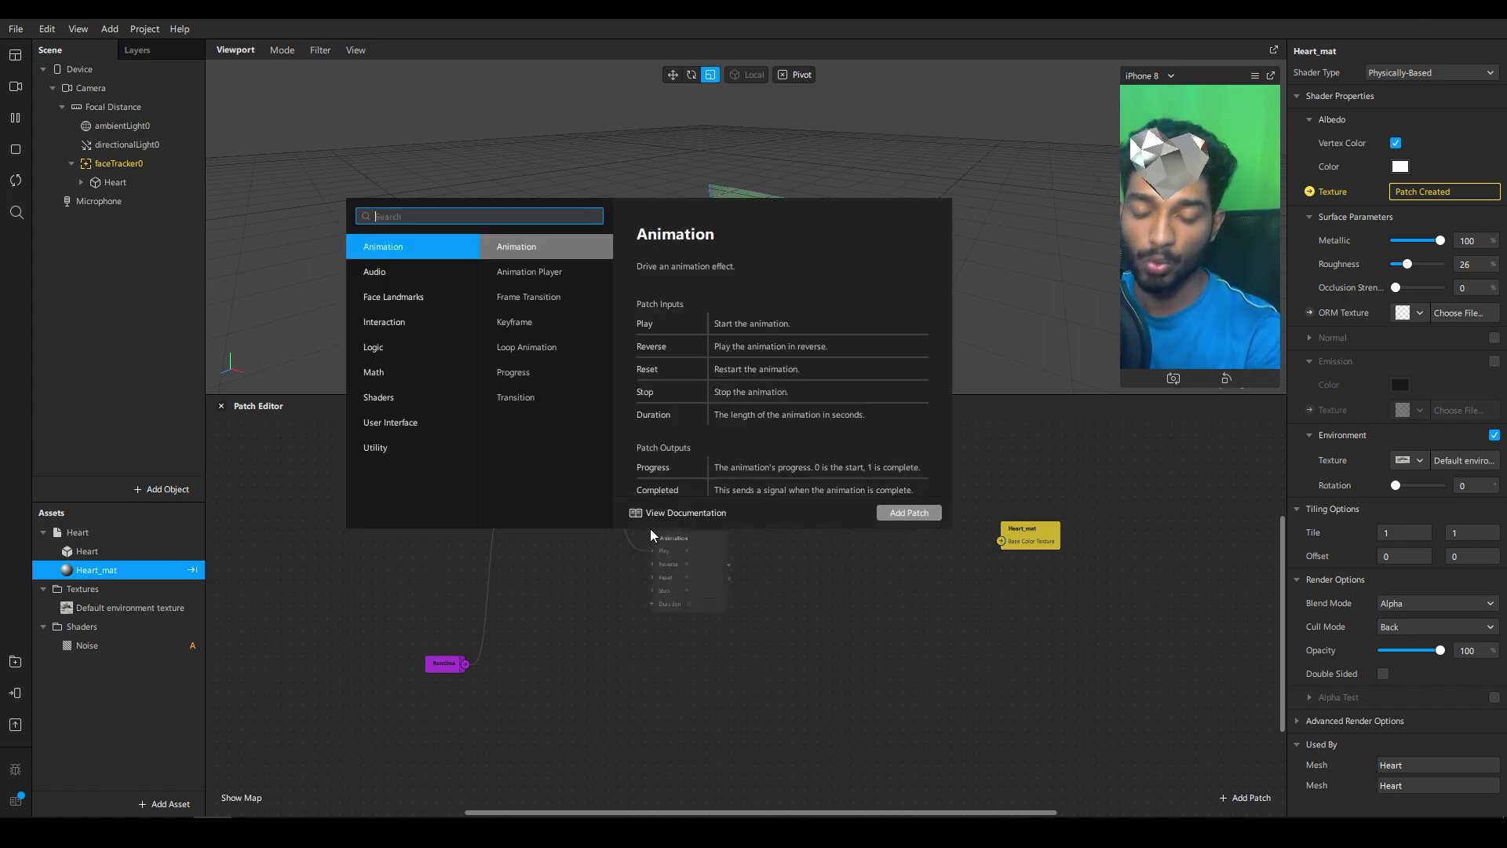
{"action": "type", "text": "su"}
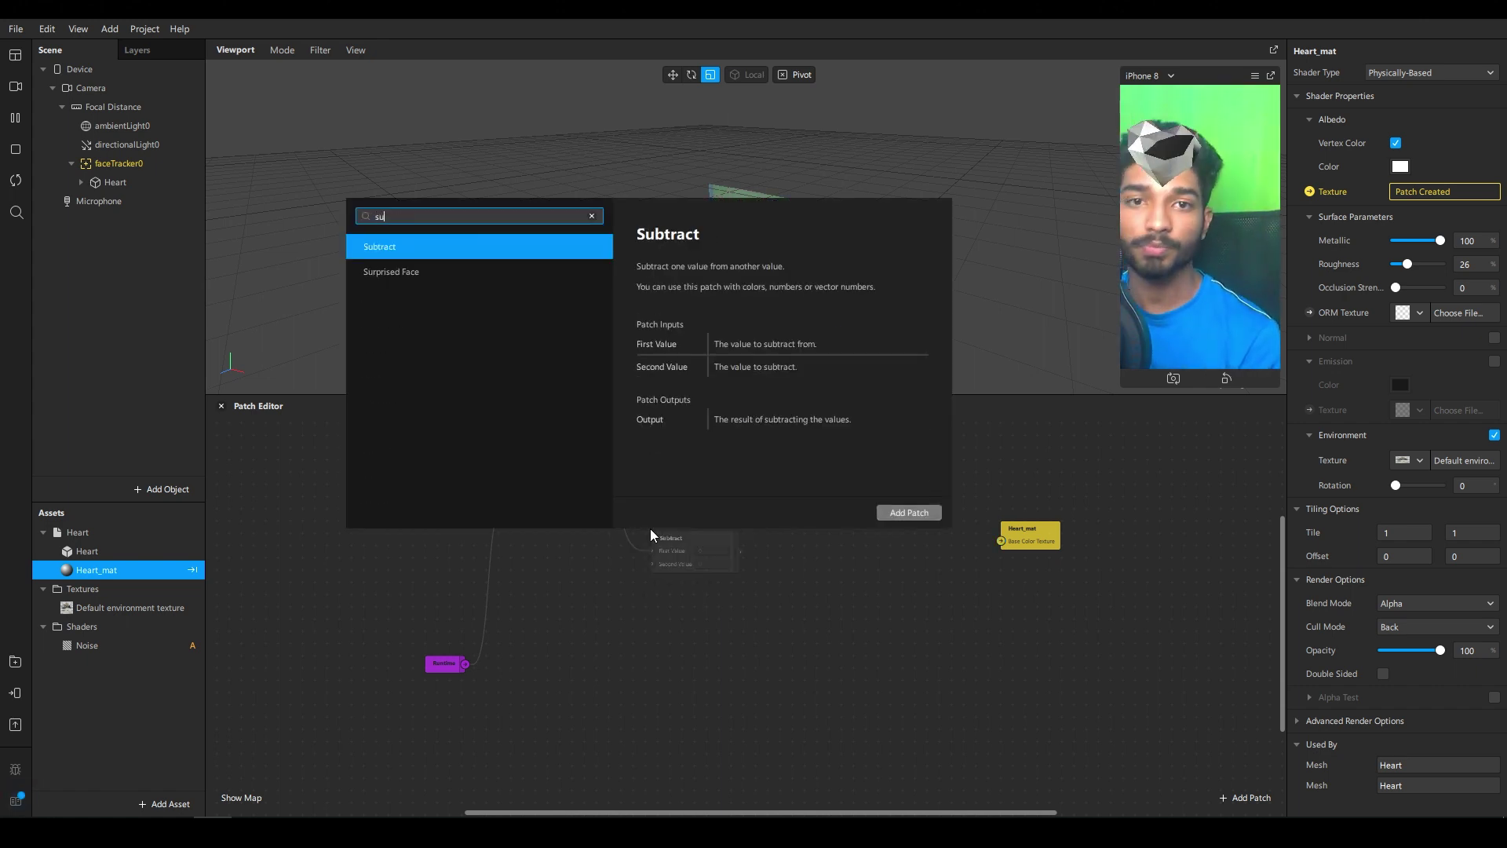
{"action": "key", "text": "Down"}
{"action": "key", "text": "BackSpace"}
{"action": "key", "text": "BackSpace"}
{"action": "type", "text": "ste"}
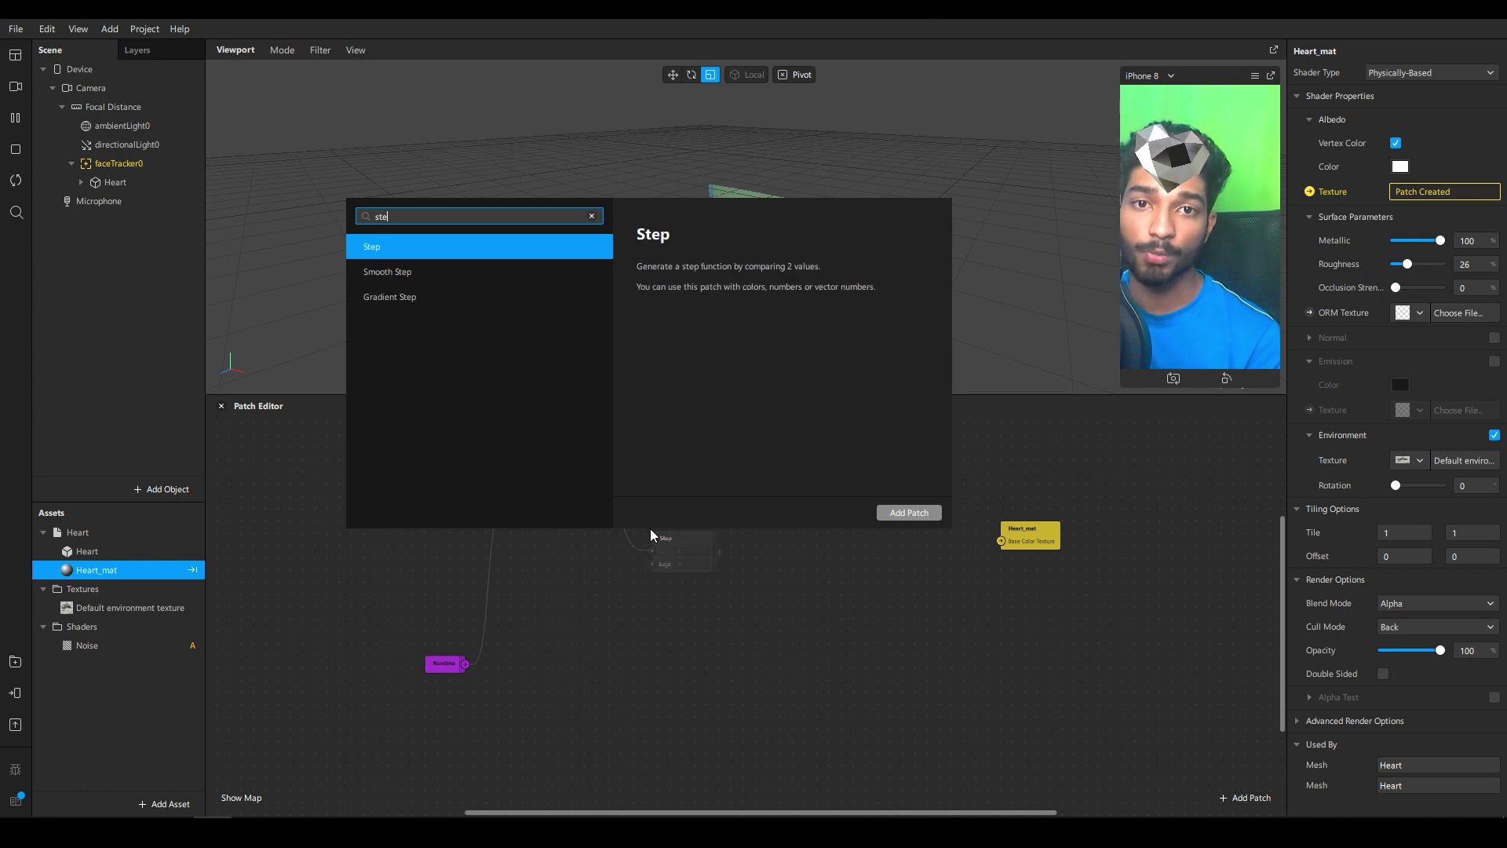
{"action": "key", "text": "Down"}
{"action": "key", "text": "Return"}
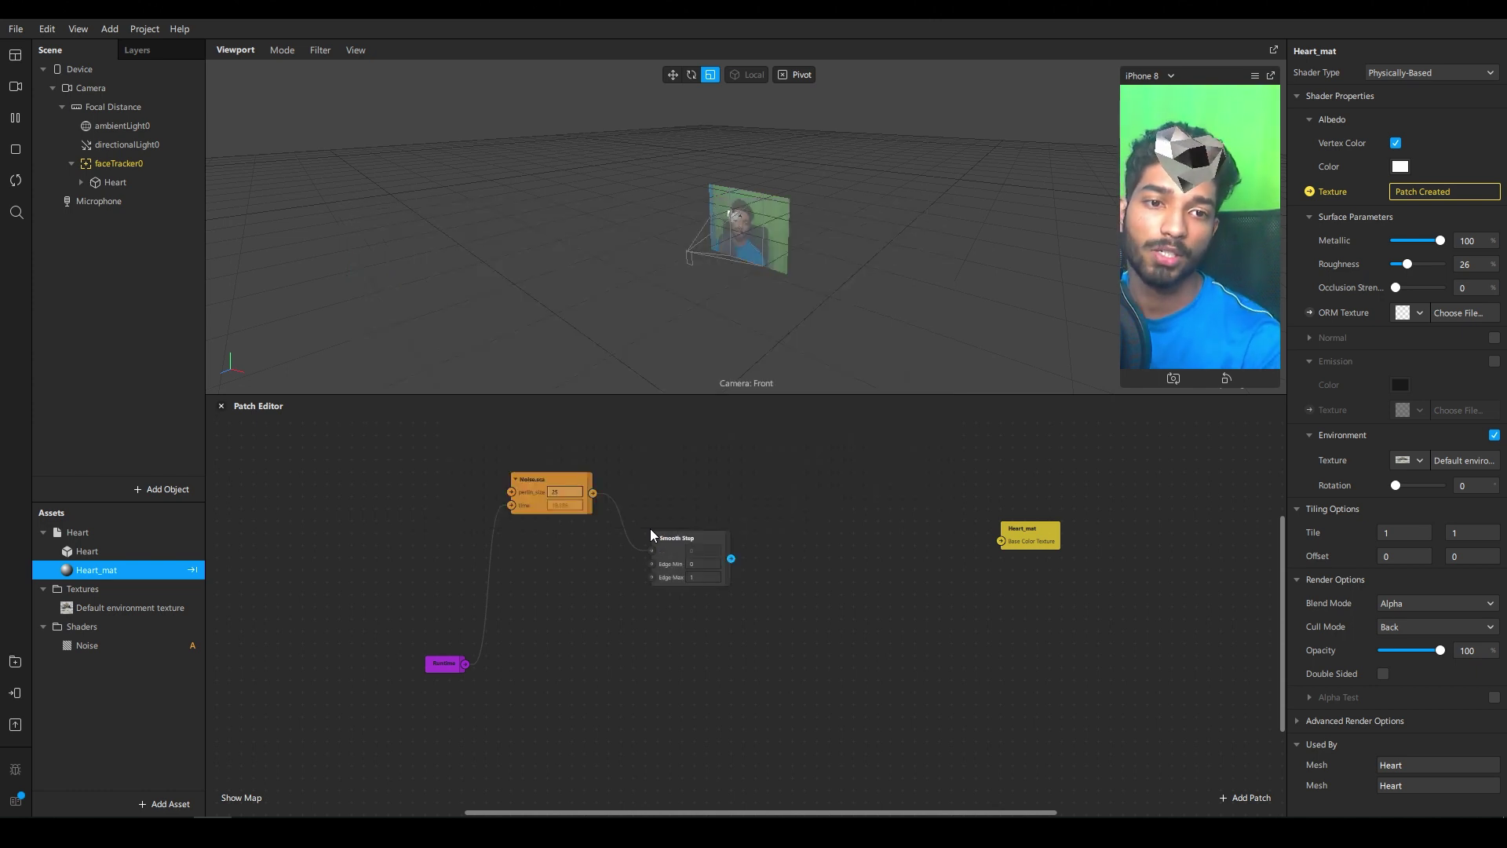
Reroute the noise output to the Smooth Step patch's Edge Min and set the patch's first input to 1
{"action": "left_click_drag", "start_coordinate": [663, 546], "coordinate": [683, 530]}
{"action": "left_click", "coordinate": [686, 531]}
{"action": "left_click", "coordinate": [738, 516]}
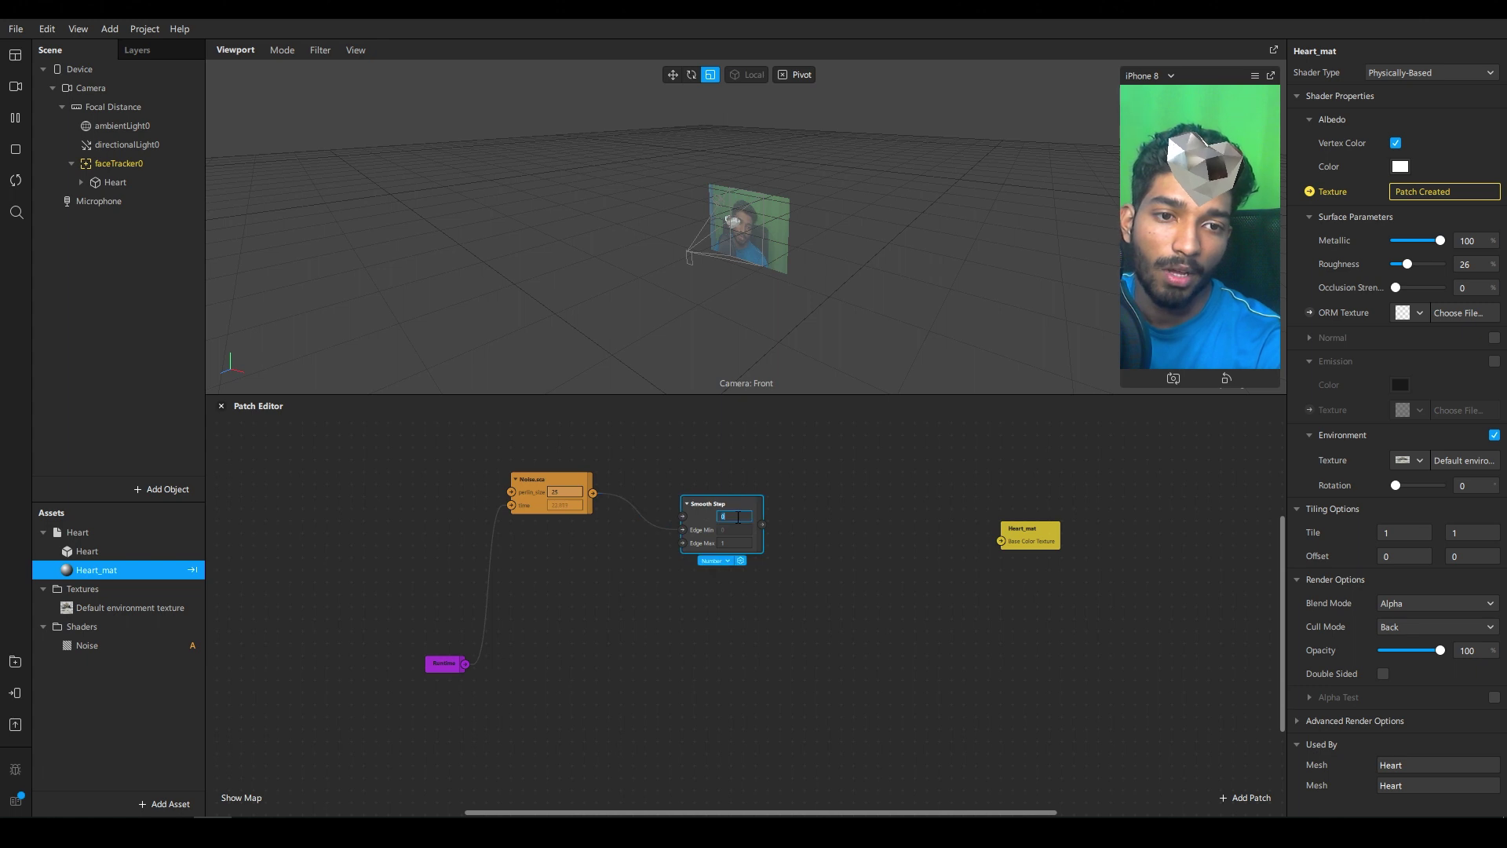
{"action": "left_click", "coordinate": [817, 535]}
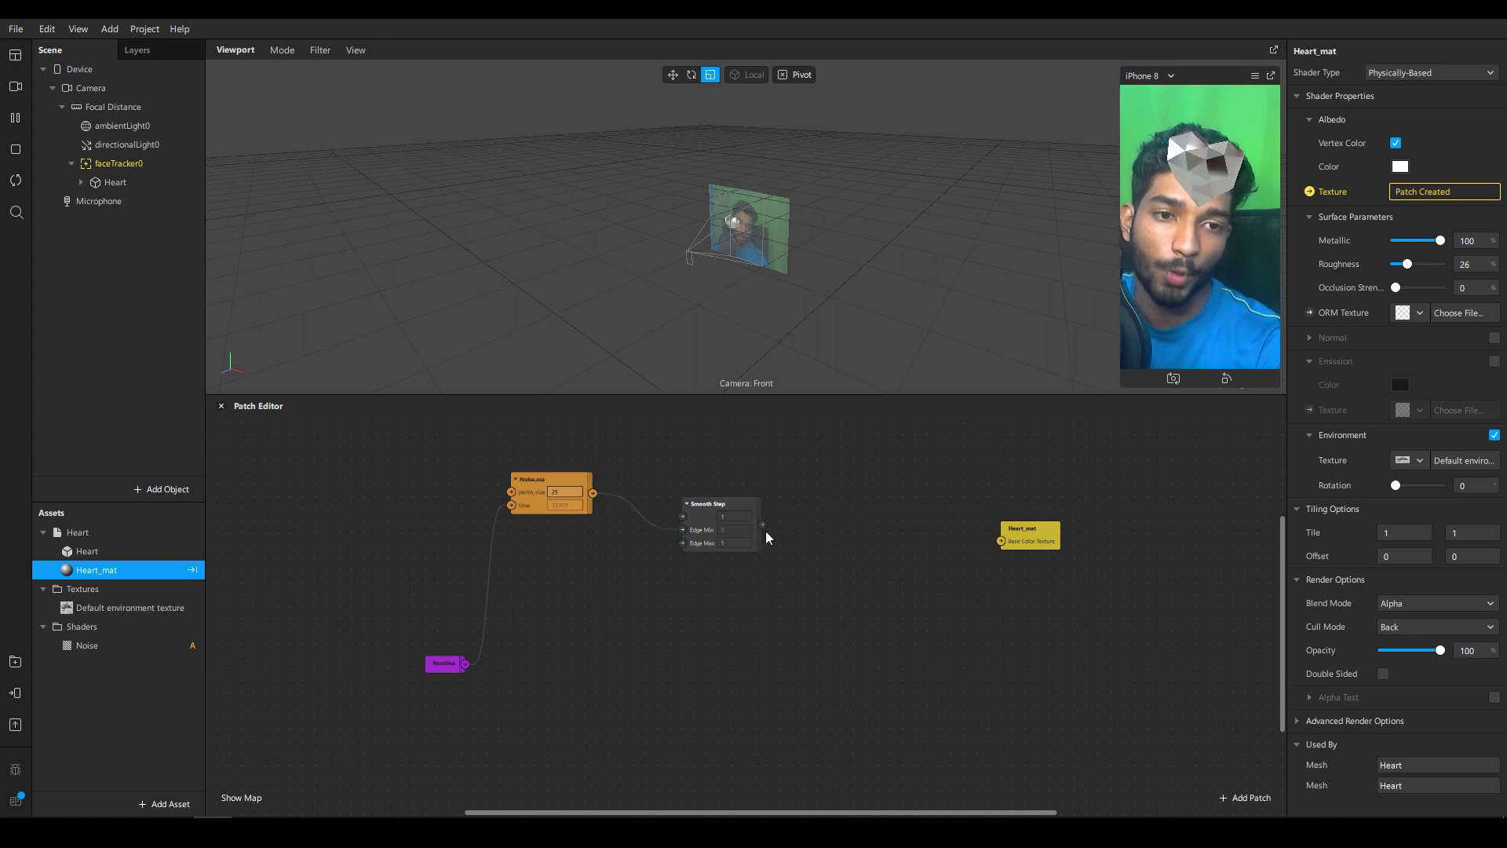
Add an Add patch with its First Value fed by the Smooth Step output
{"action": "double_click", "coordinate": [793, 602]}
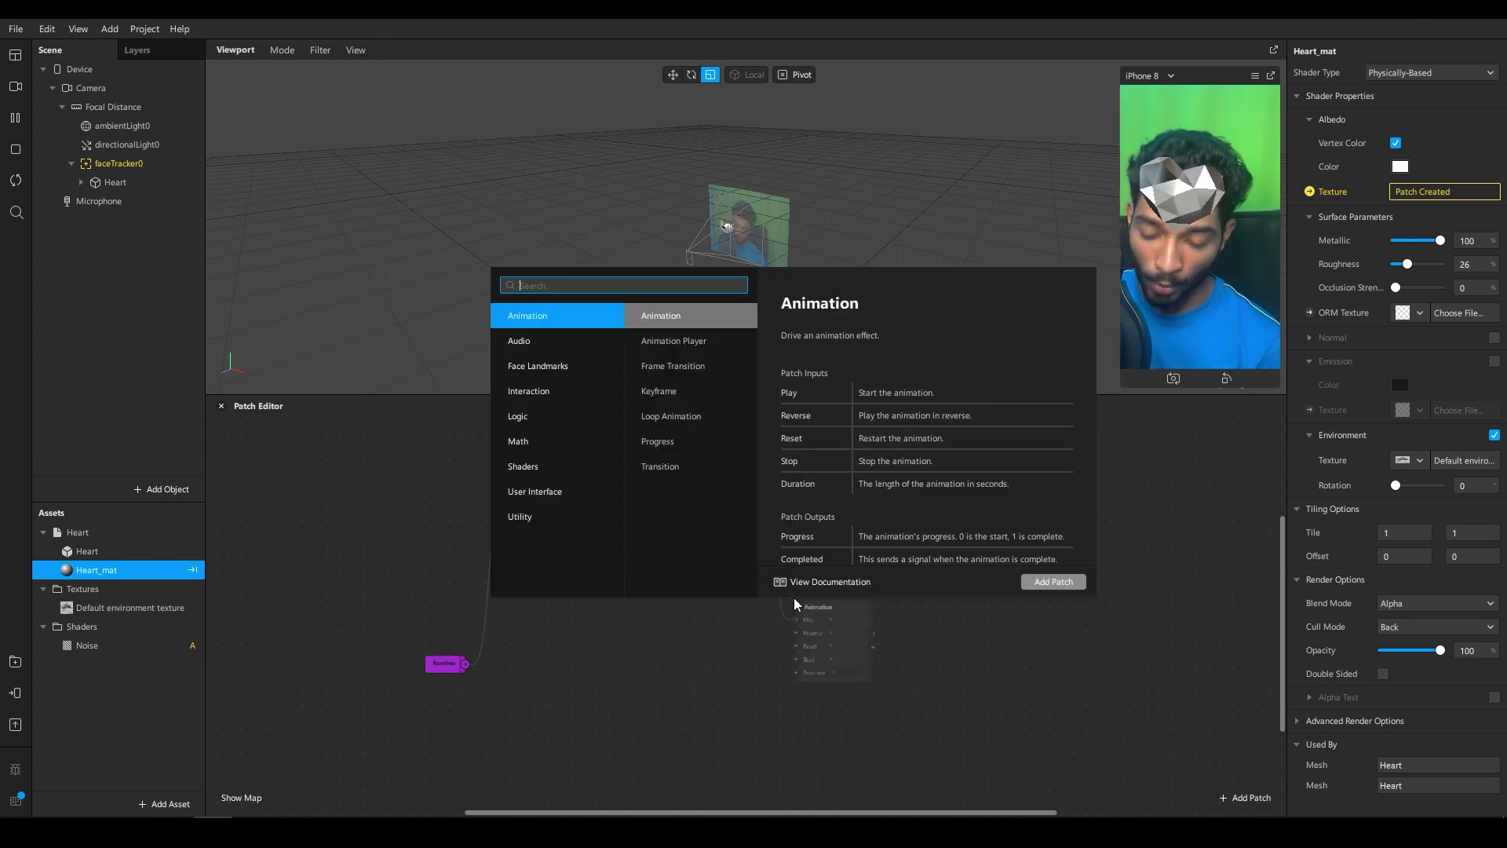
{"action": "type", "text": "add"}
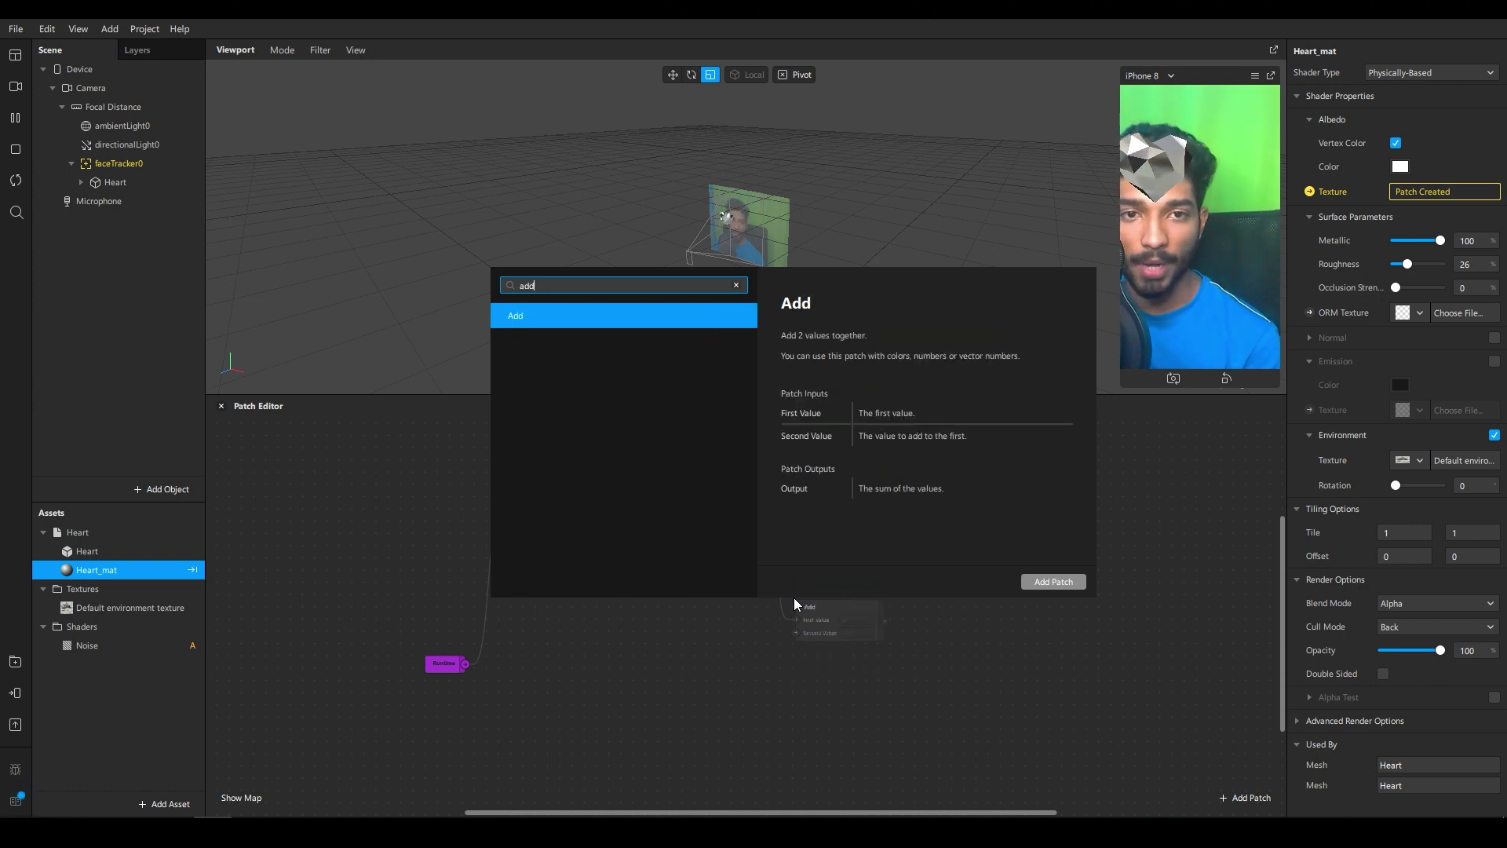
{"action": "key", "text": "Return"}
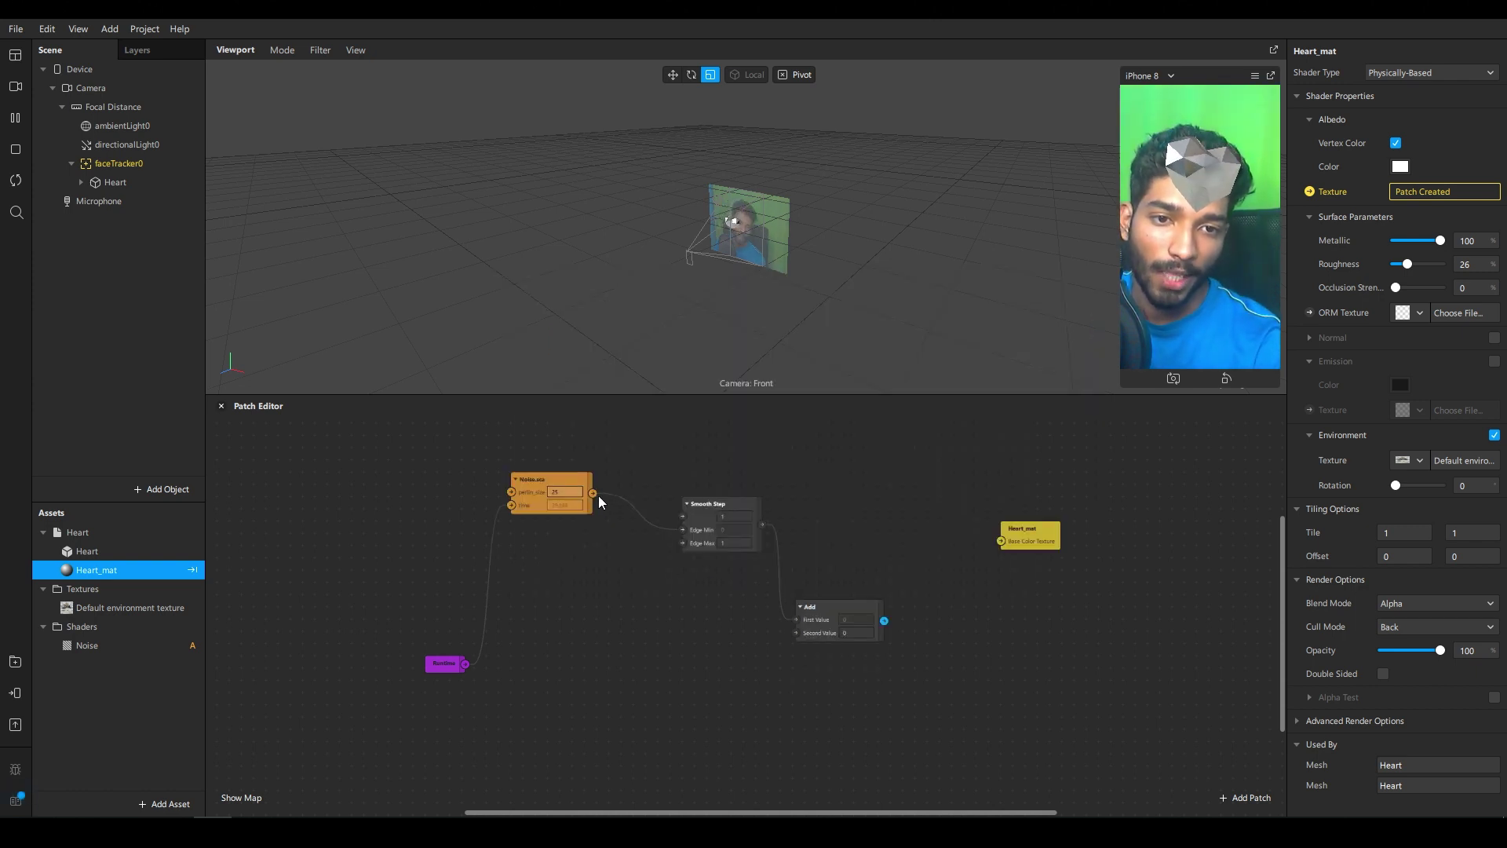
Add a Normalize patch fed by the Noise.sca output
{"action": "double_click", "coordinate": [615, 632]}
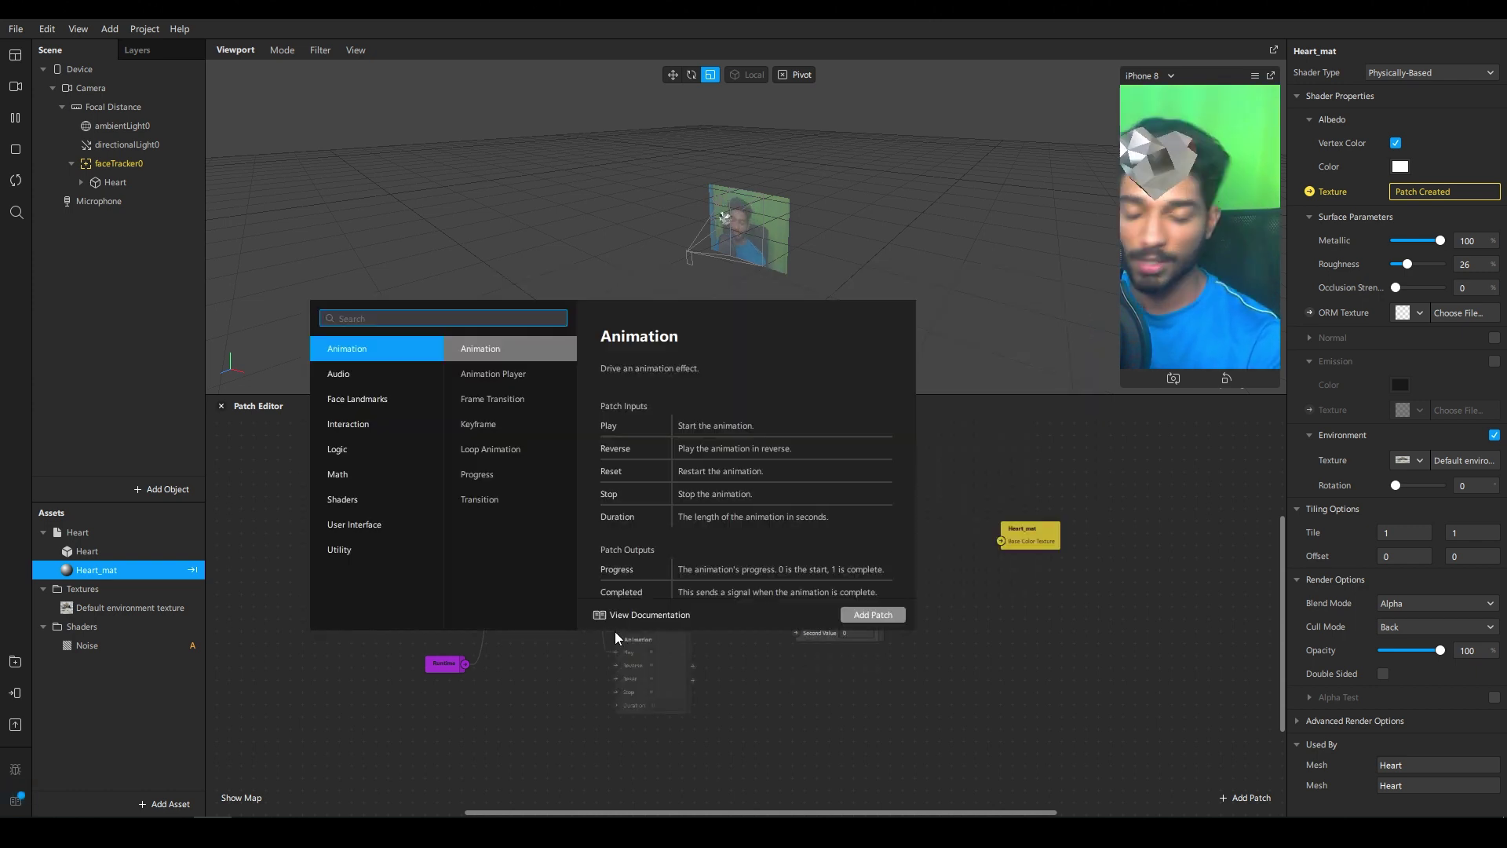
{"action": "type", "text": "norm"}
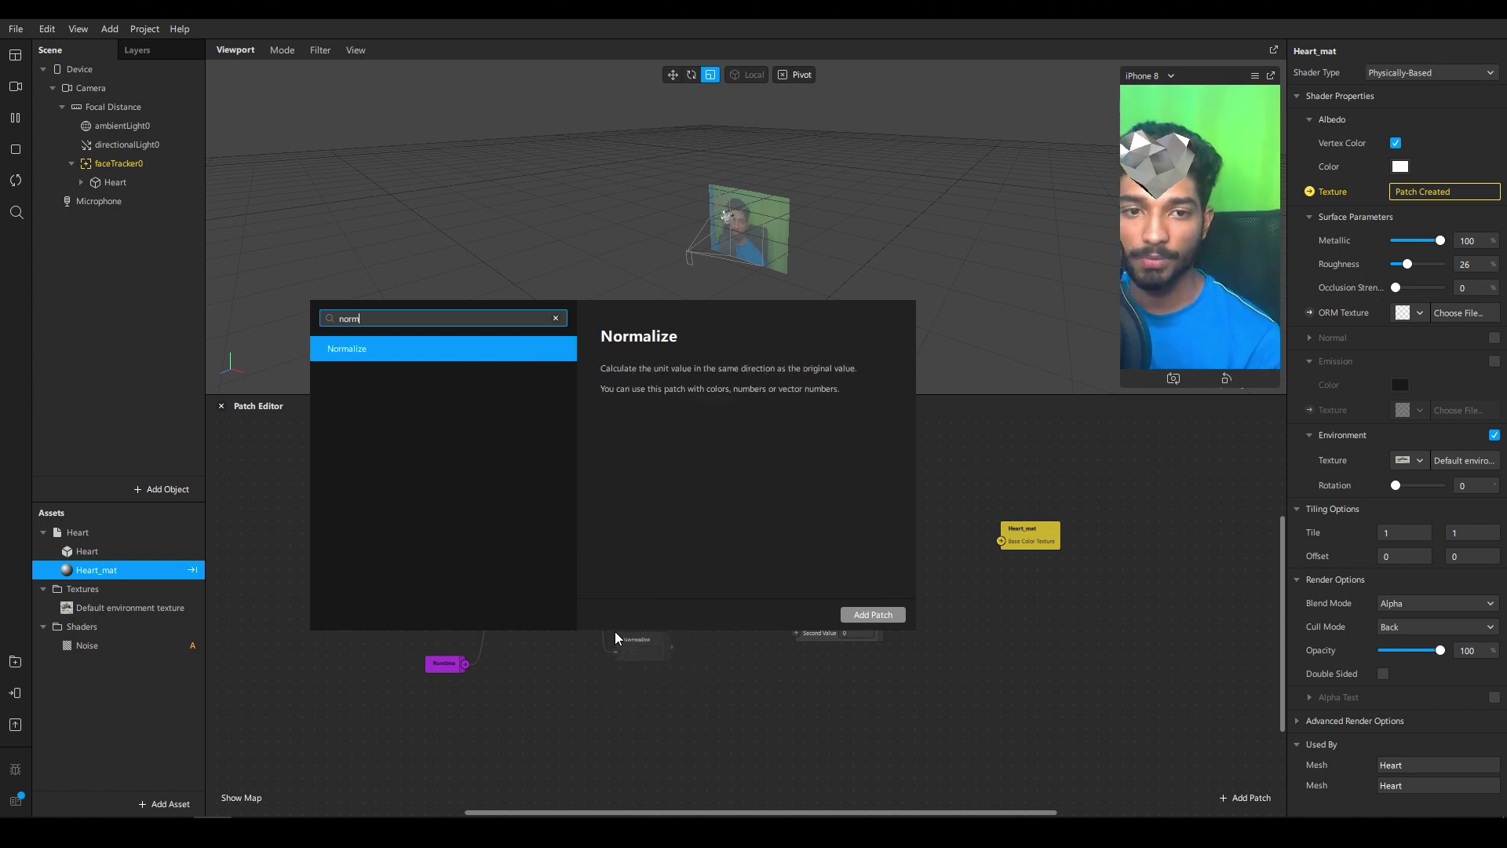
{"action": "key", "text": "Return"}
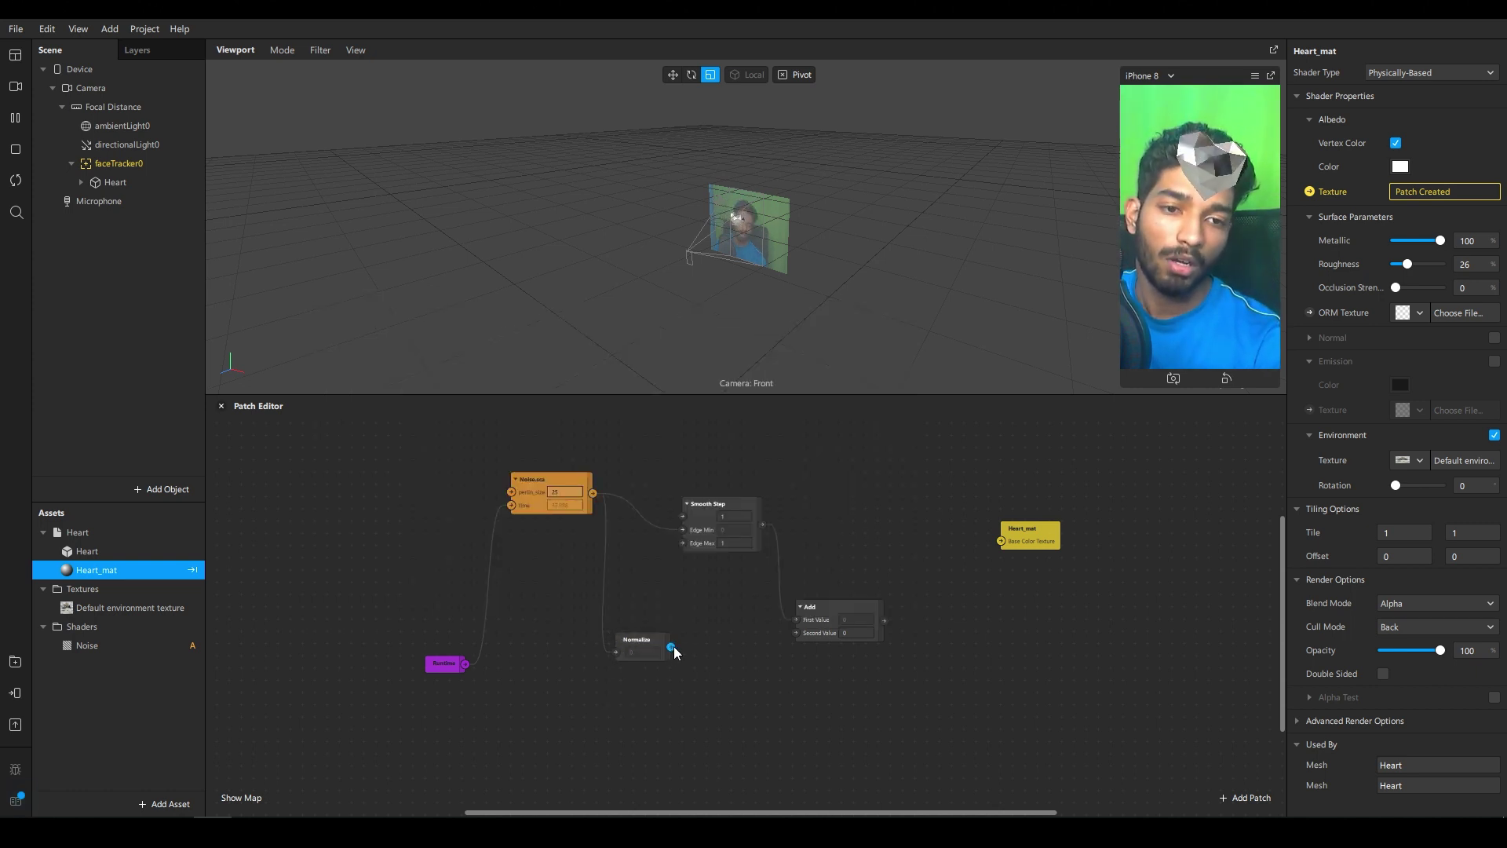
Connect Normalize to the Add patch's Second Value, and add a Step patch fed by the Add output
{"action": "left_click_drag", "start_coordinate": [795, 634], "coordinate": [954, 642]}
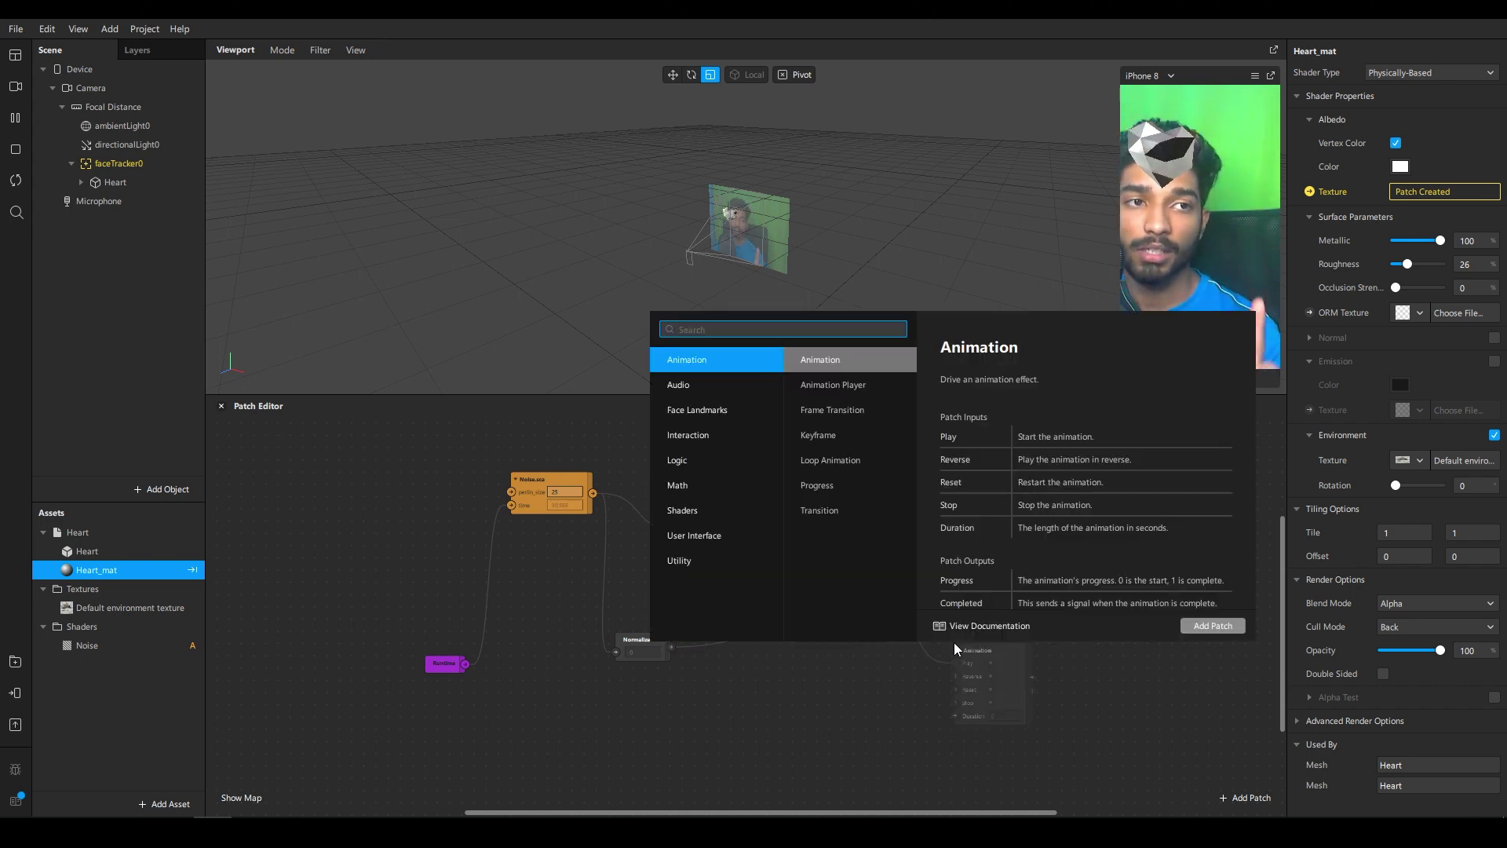
{"action": "type", "text": "step"}
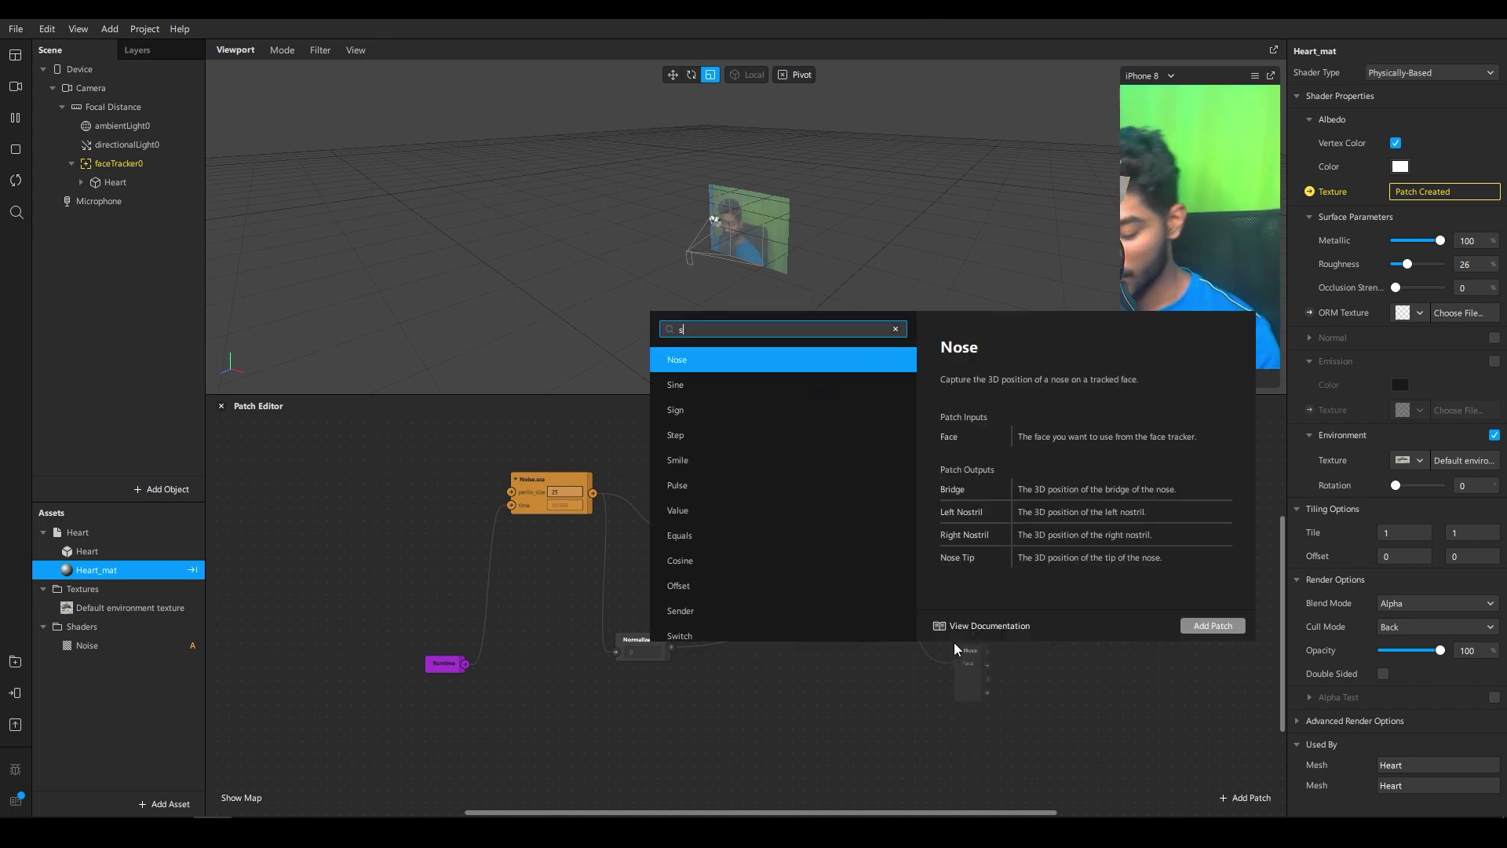
{"action": "key", "text": "Return"}
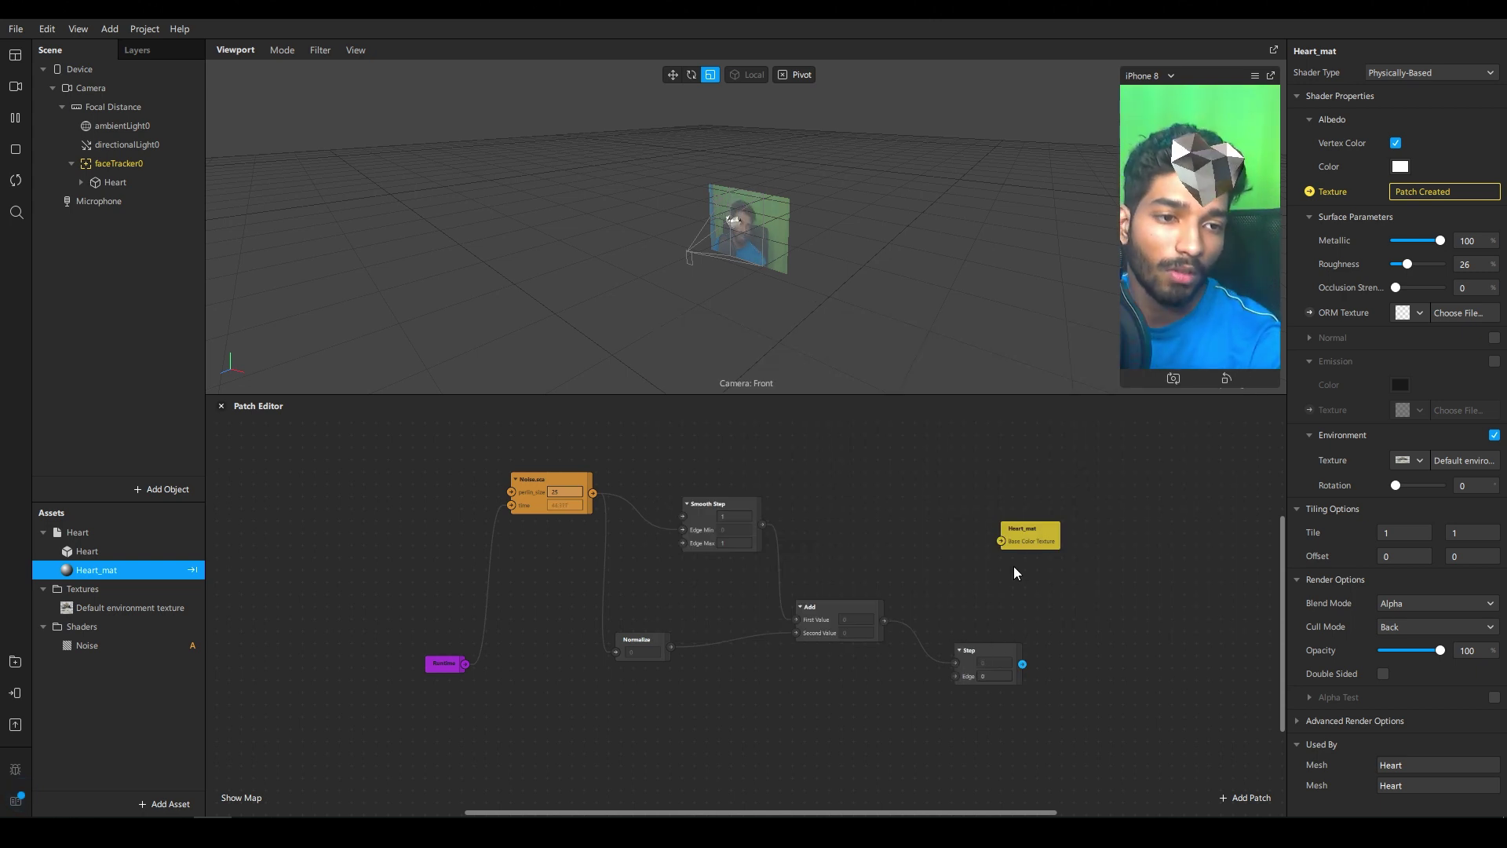
Add a Multiply patch with Step feeding its Second Value, and connect its output to Heart_mat's Base Color Texture
{"action": "left_click_drag", "start_coordinate": [1024, 534], "coordinate": [1097, 521]}
{"action": "left_click_drag", "start_coordinate": [1022, 664], "coordinate": [1090, 634]}
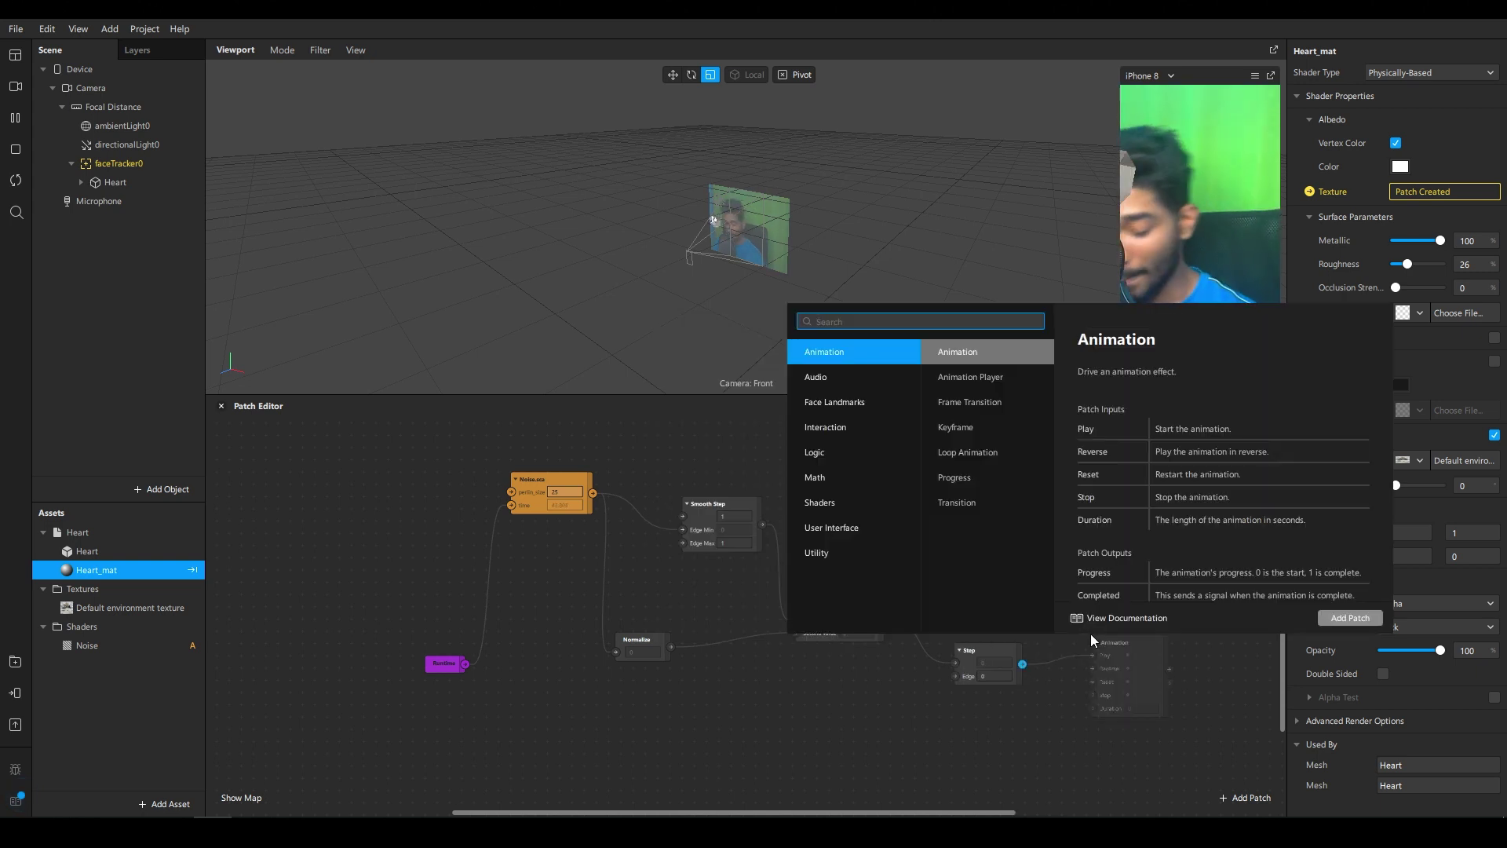
{"action": "type", "text": "multiply"}
{"action": "key", "text": "Return"}
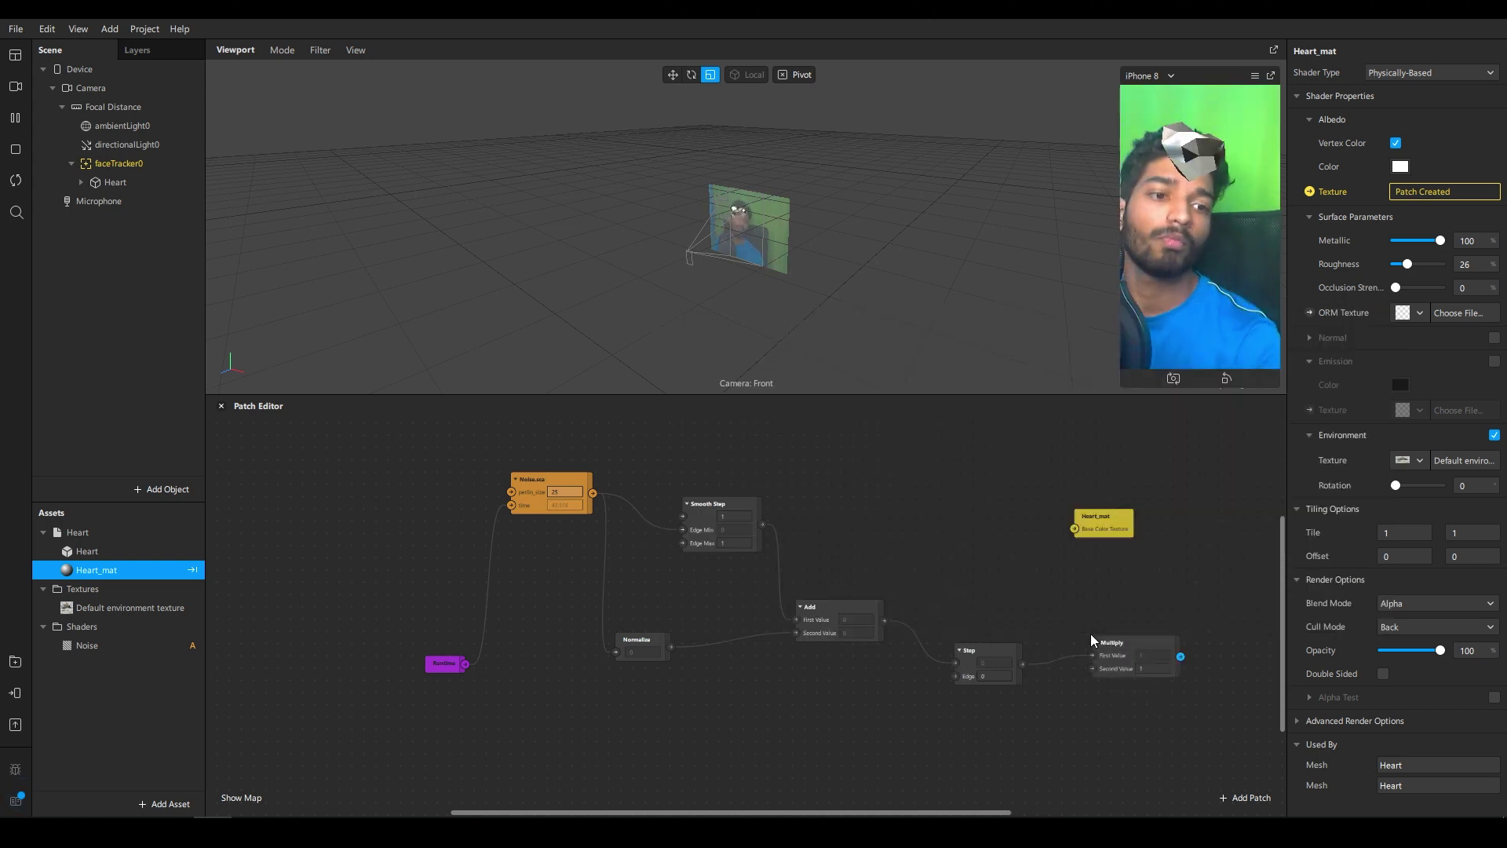
{"action": "left_click_drag", "start_coordinate": [1180, 656], "coordinate": [1207, 475]}
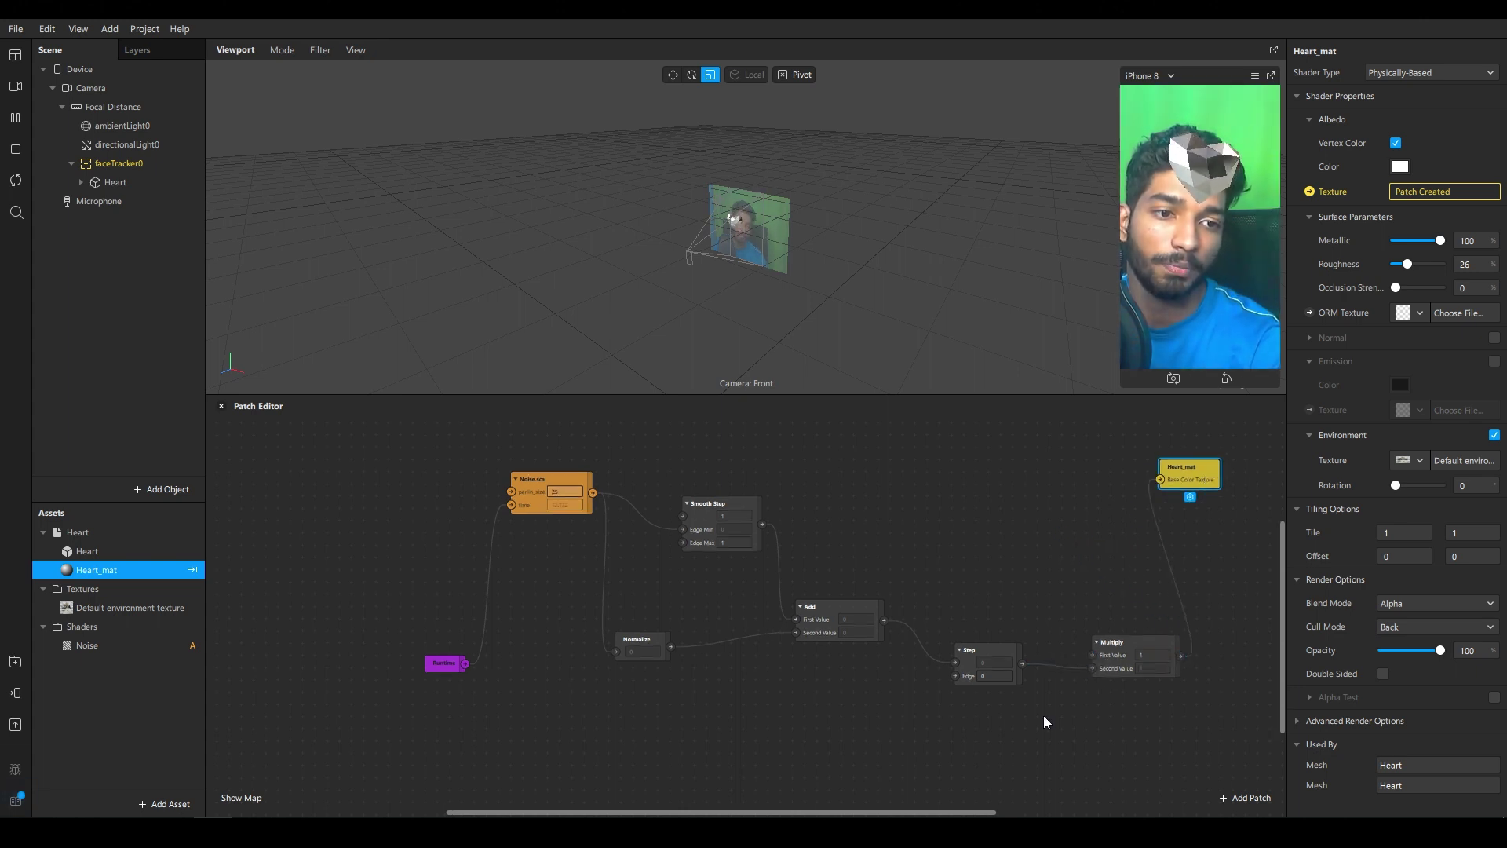
Move the Multiply patch up to sit beside Heart_mat, leaving room for another patch feeding it
{"action": "scroll", "coordinate": [882, 651], "scroll_direction": "up", "scroll_amount": 1}
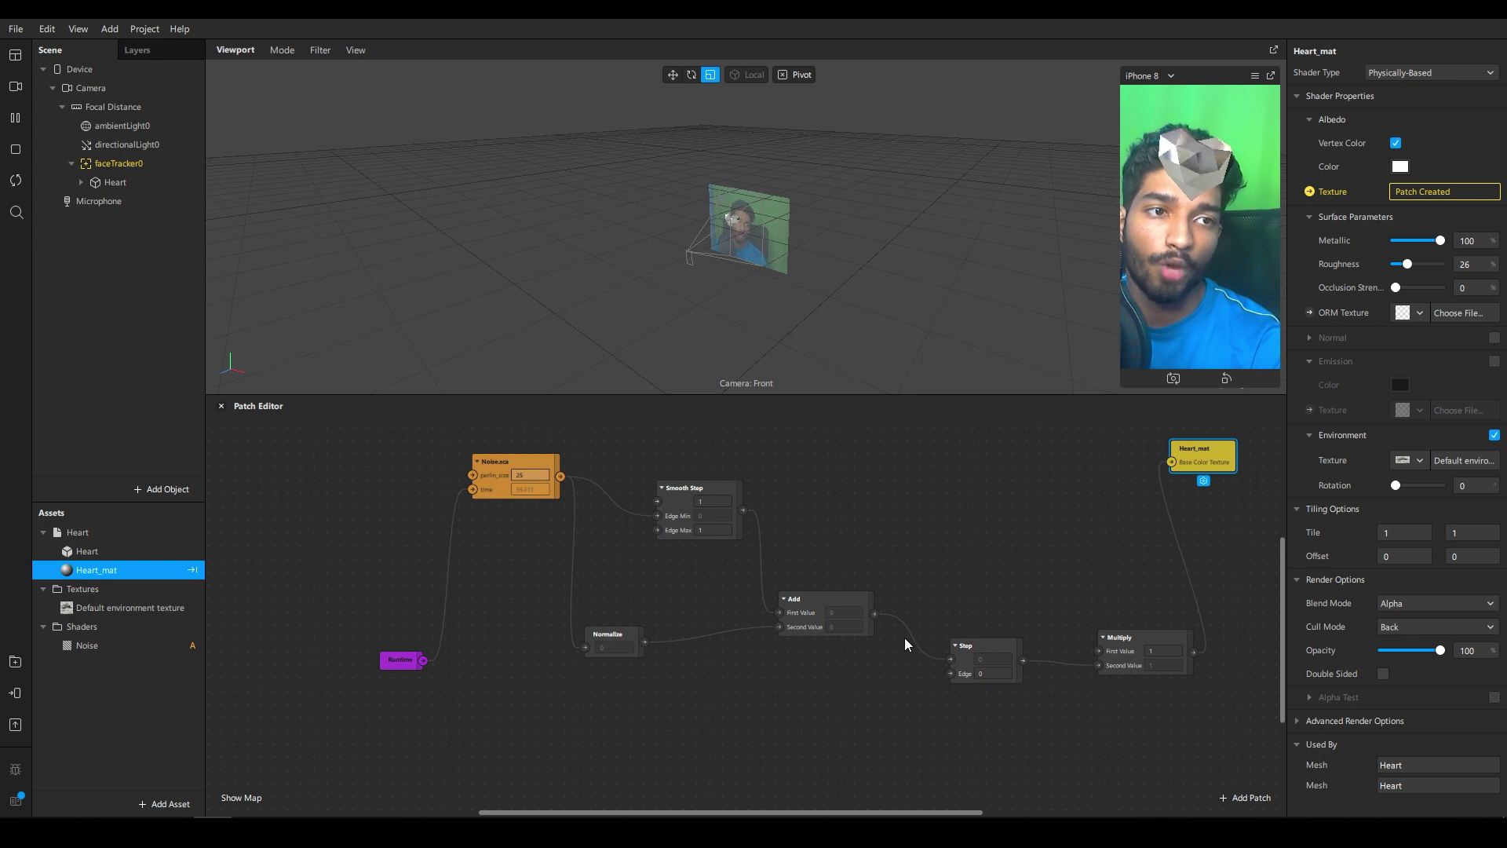
{"action": "left_click", "coordinate": [982, 672]}
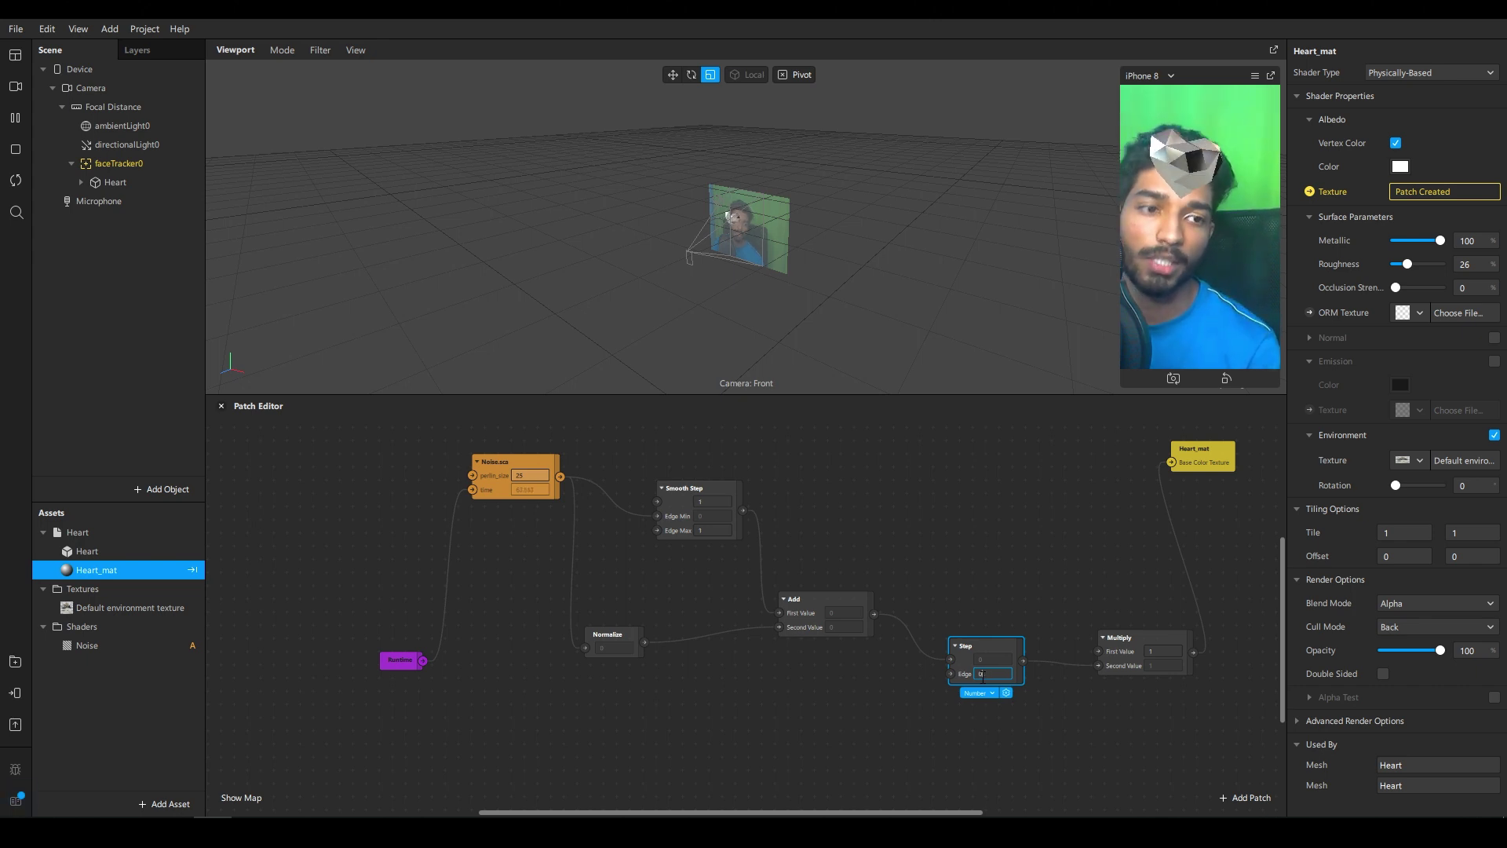
{"action": "left_click", "coordinate": [999, 588]}
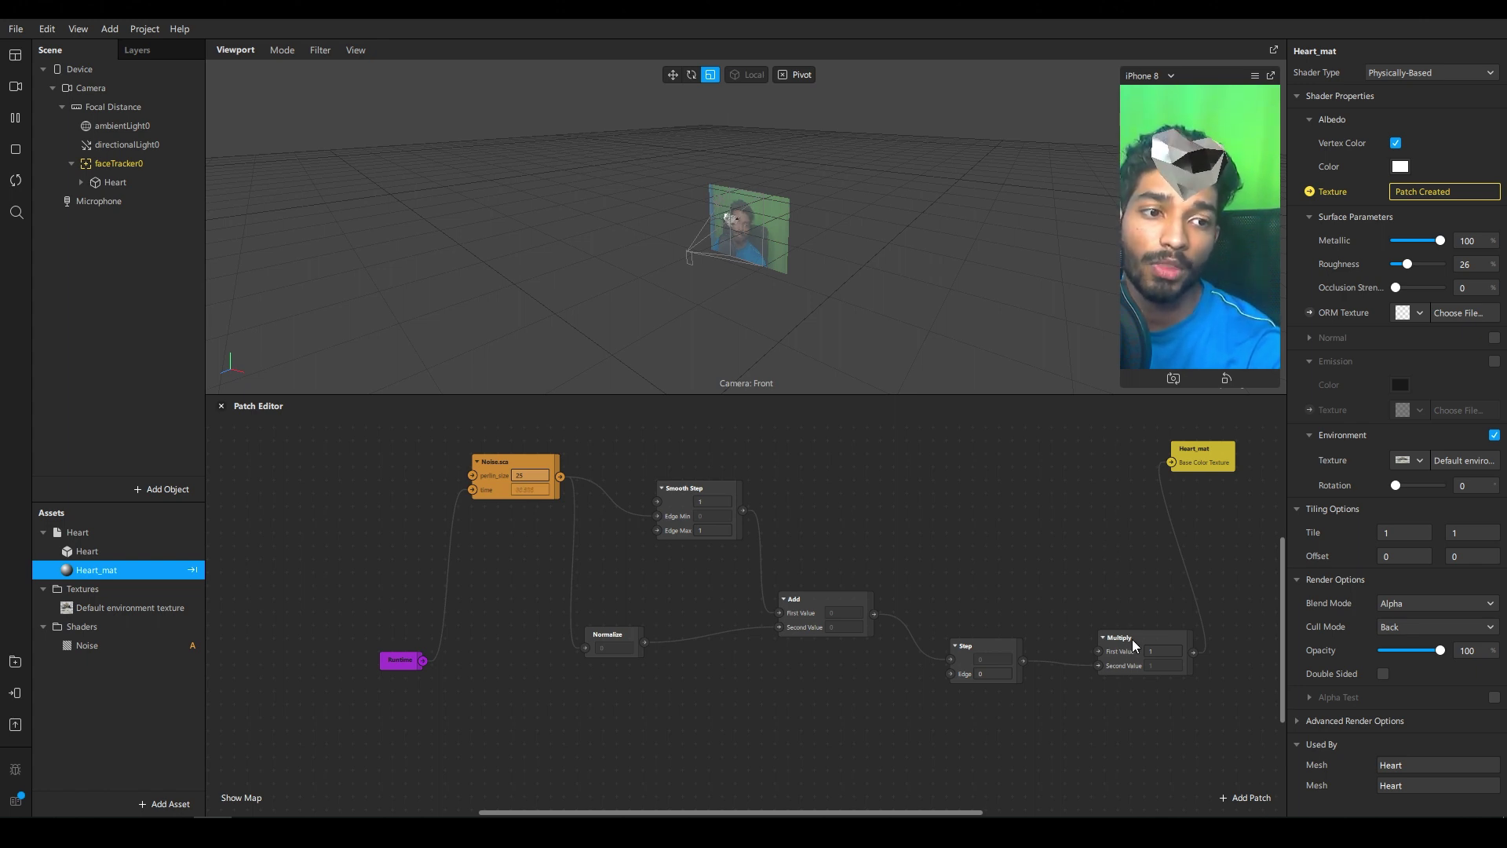
{"action": "left_click_drag", "start_coordinate": [1132, 639], "coordinate": [1060, 529]}
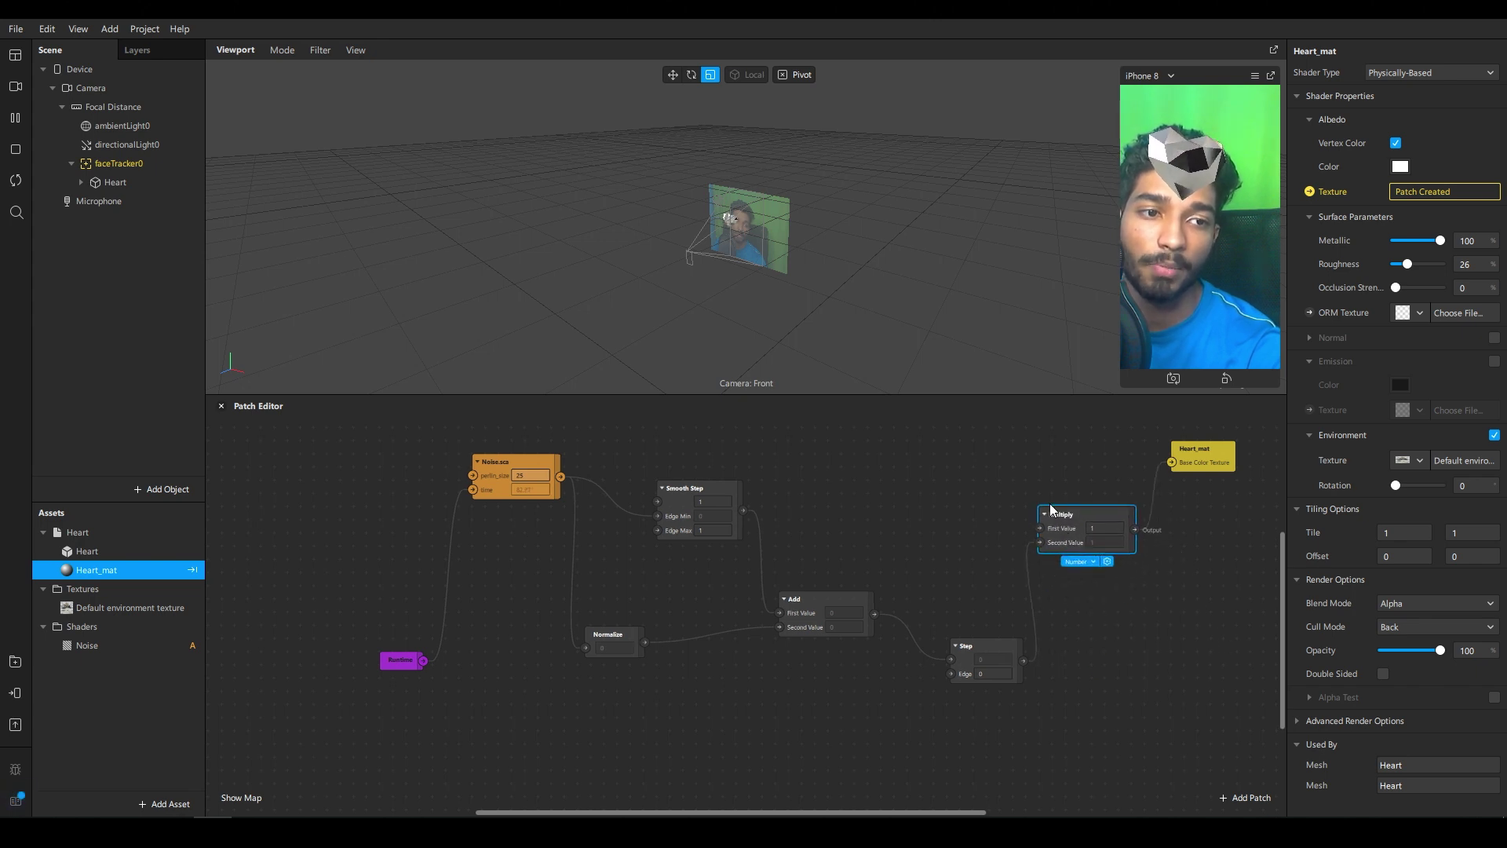
Add a Value patch between Smooth Step and Multiply, and set its type to Color
{"action": "double_click", "coordinate": [958, 515]}
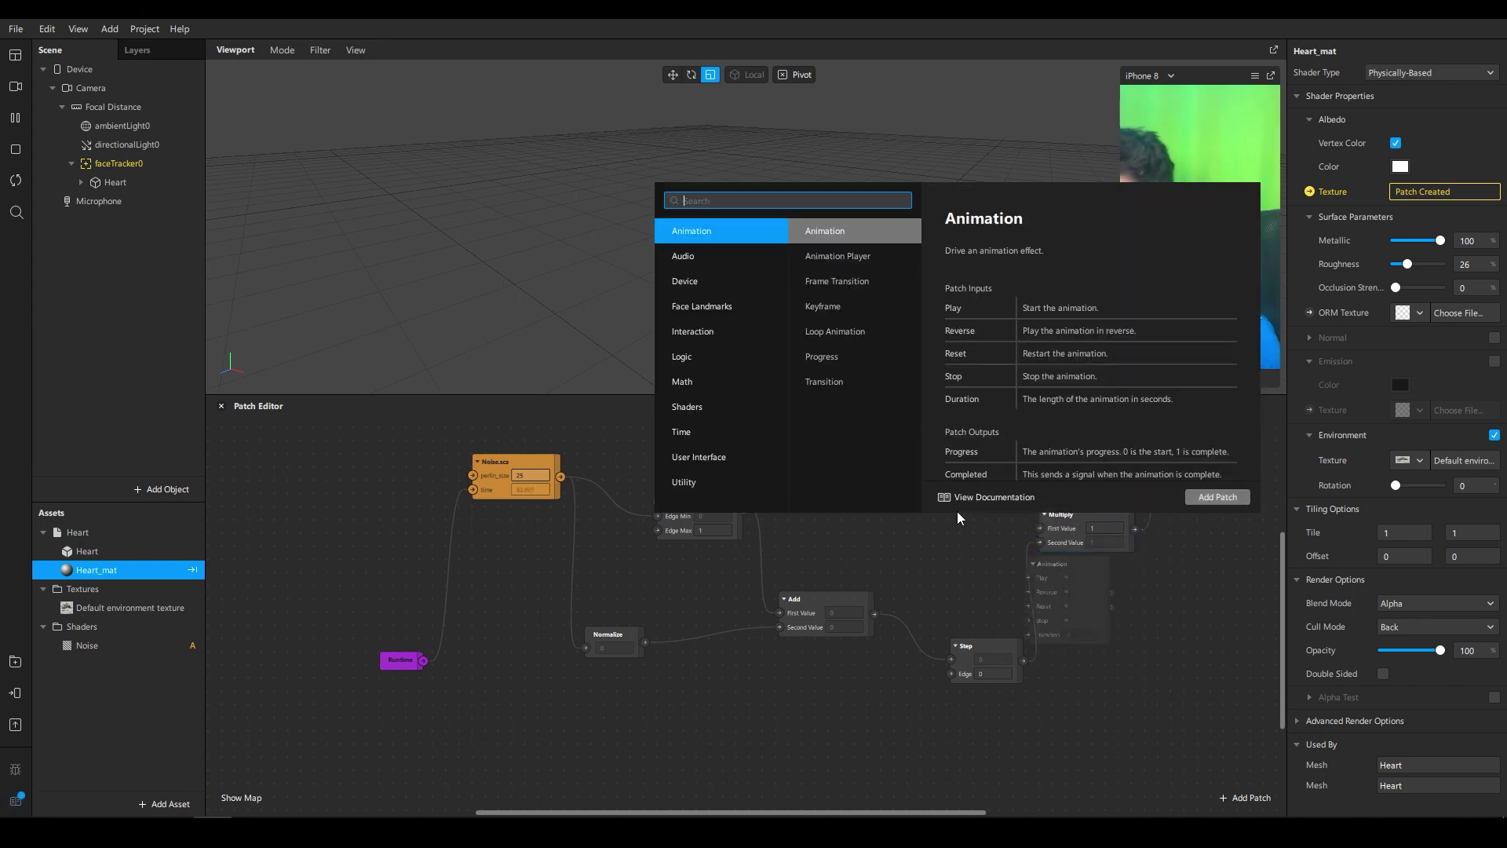
{"action": "type", "text": "value"}
{"action": "key", "text": "Return"}
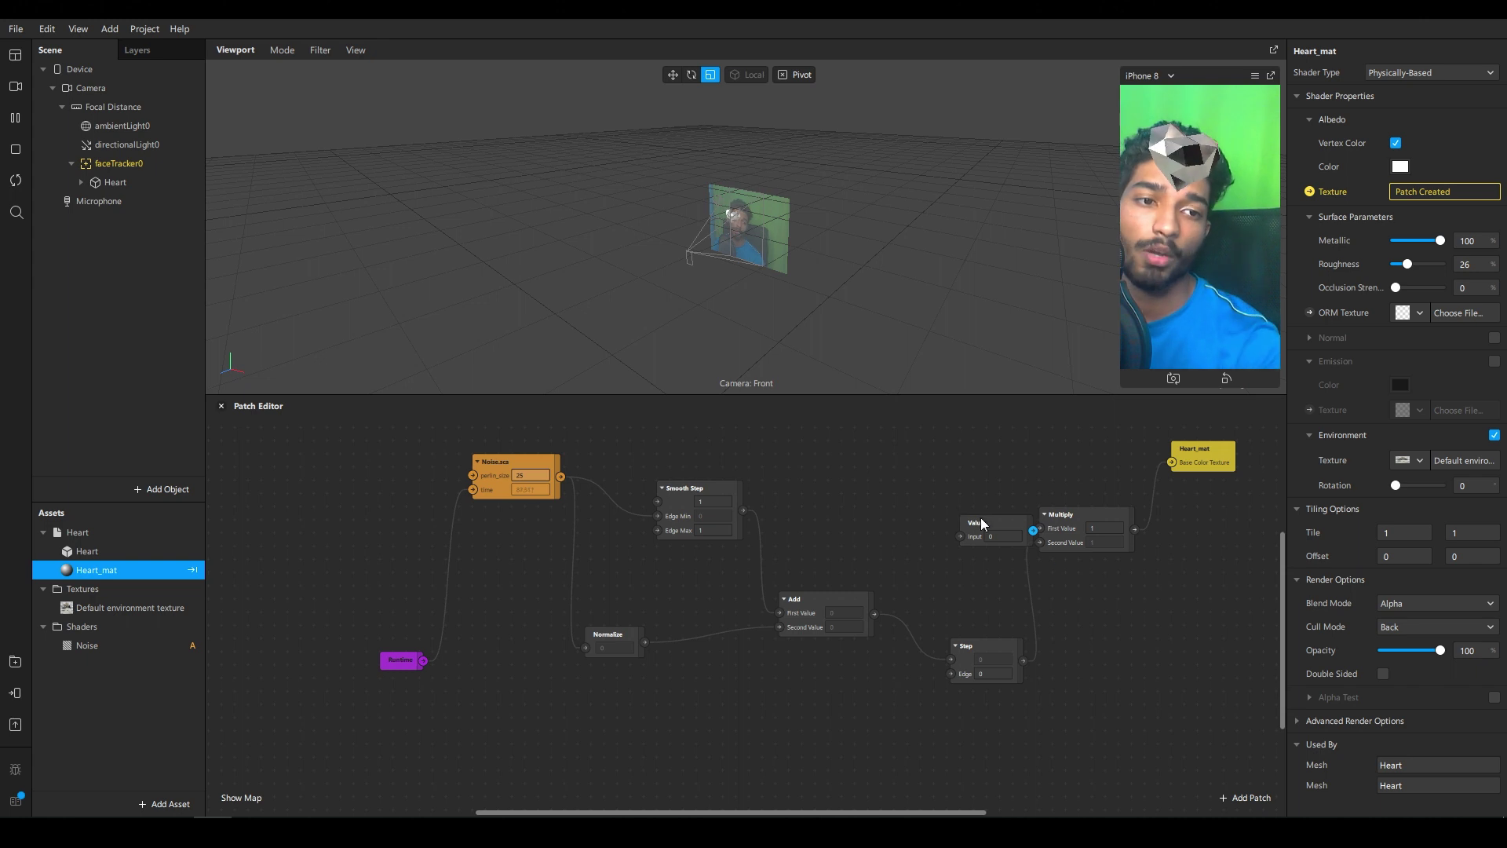
{"action": "left_click_drag", "start_coordinate": [991, 527], "coordinate": [882, 488]}
{"action": "left_click", "coordinate": [882, 487]}
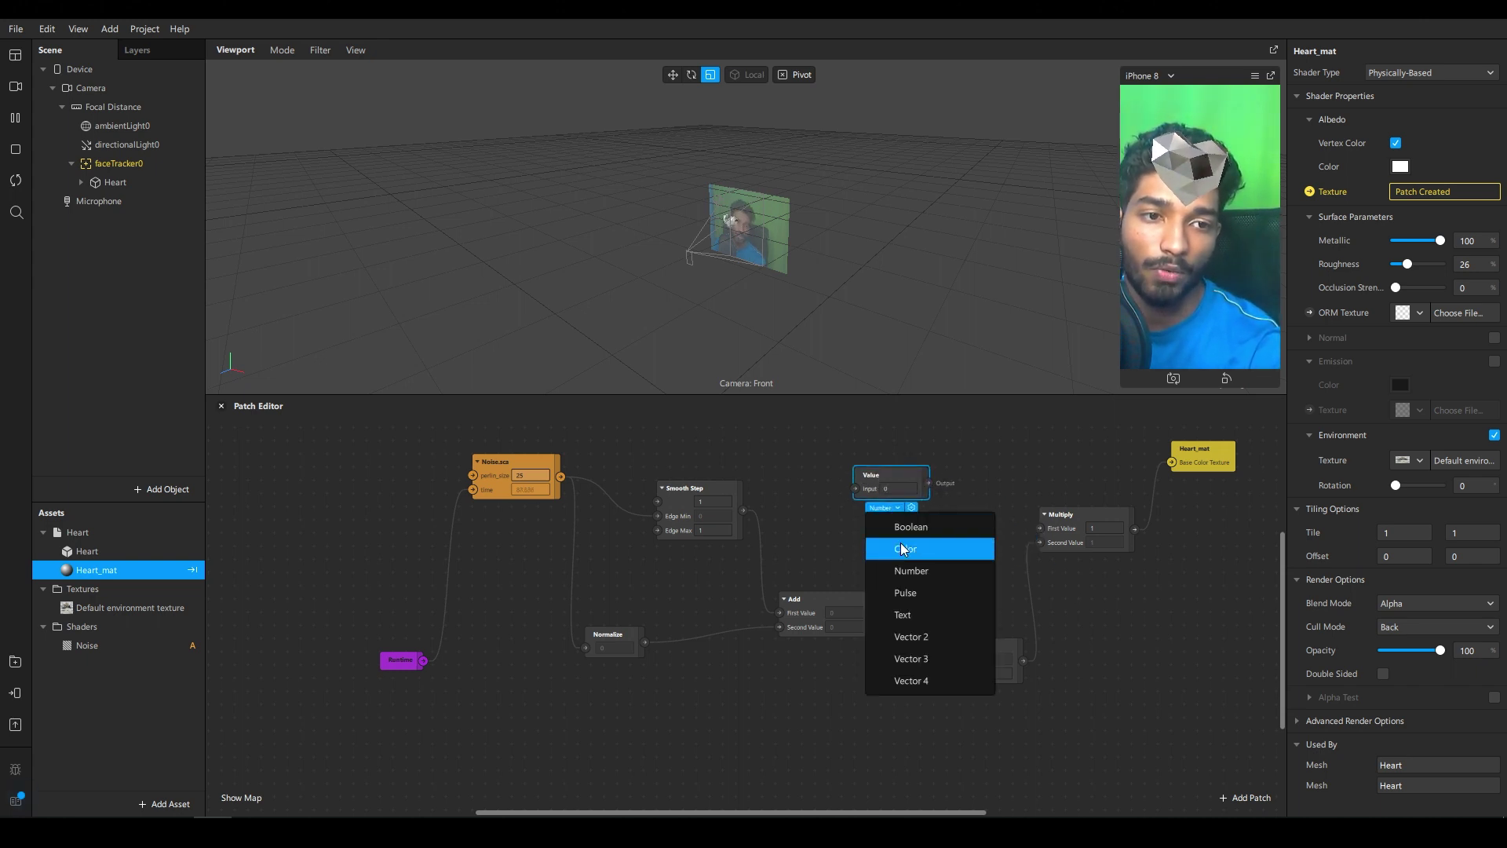
{"action": "left_click", "coordinate": [899, 541]}
Set the Value patch's color to red and connect its output to Multiply's First Value
{"action": "left_click", "coordinate": [882, 489]}
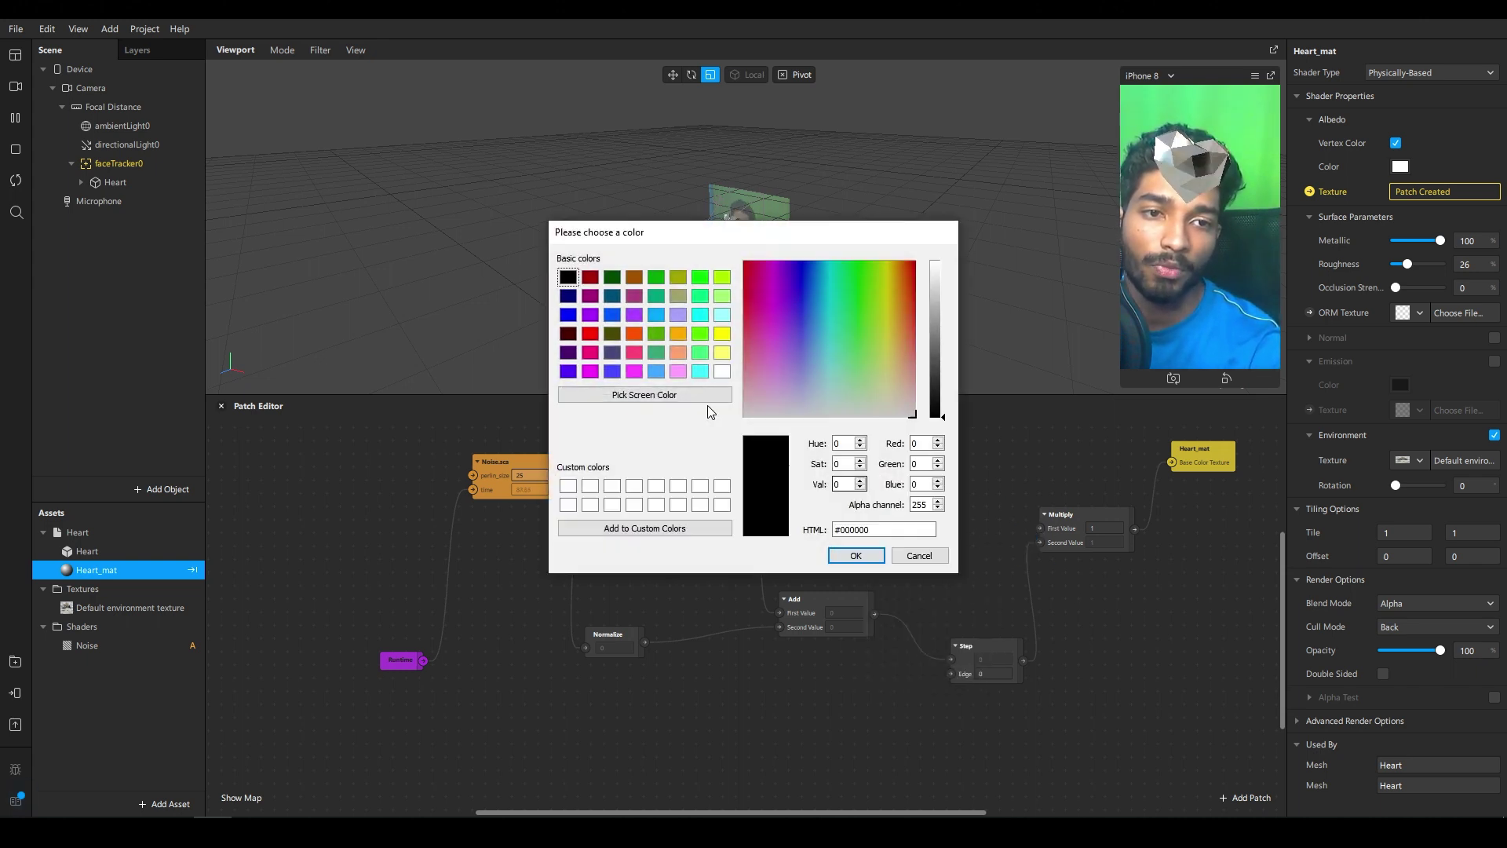
{"action": "left_click", "coordinate": [591, 334]}
{"action": "left_click", "coordinate": [860, 555]}
{"action": "left_click_drag", "start_coordinate": [904, 483], "coordinate": [1043, 529]}
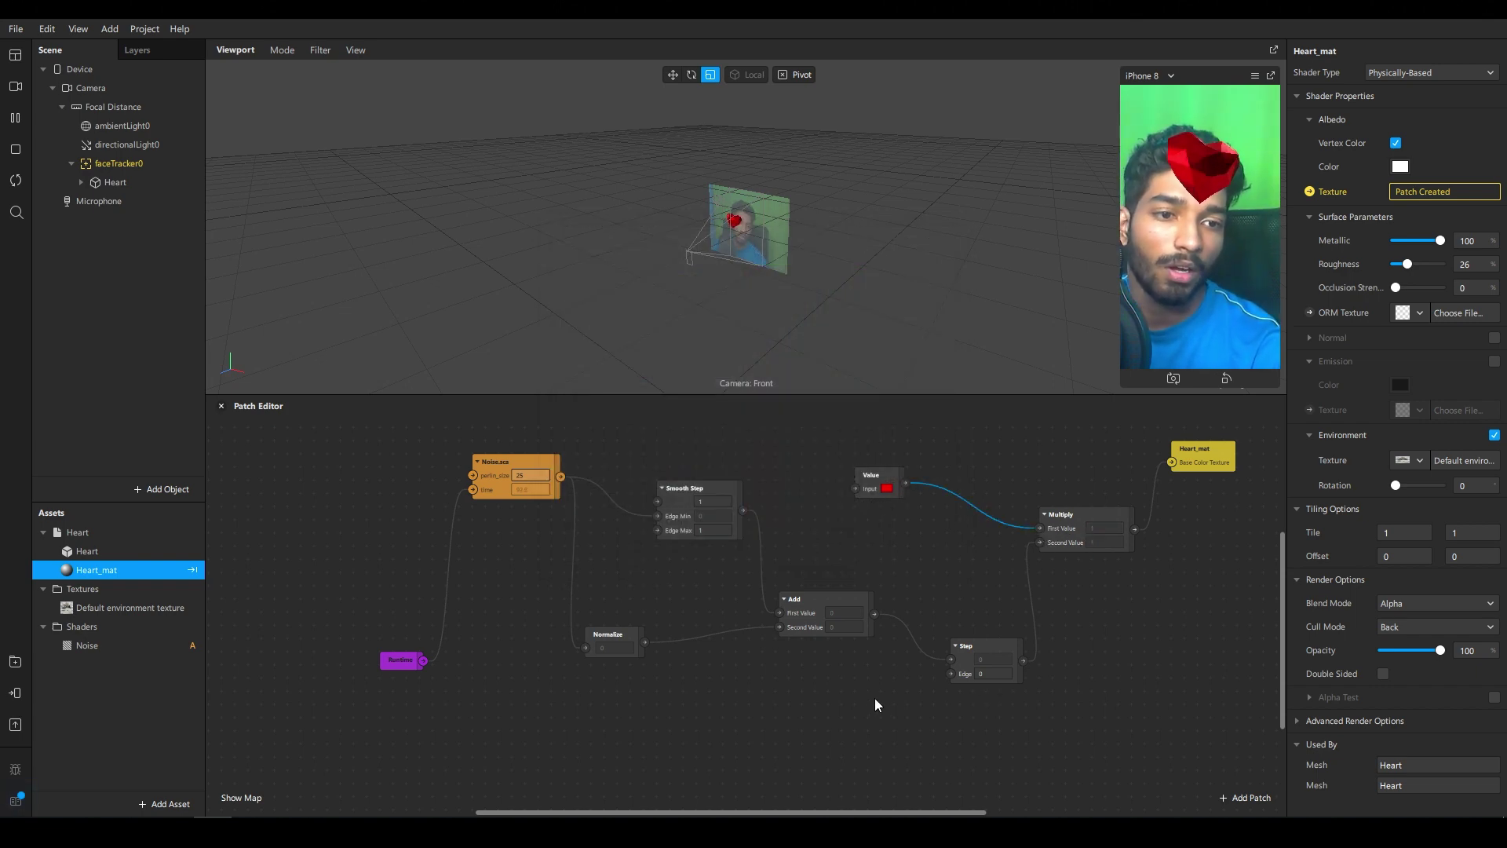
Add a Screen Tap patch and place it below the Normalize patch
{"action": "scroll", "coordinate": [698, 686], "scroll_direction": "down", "scroll_amount": 3}
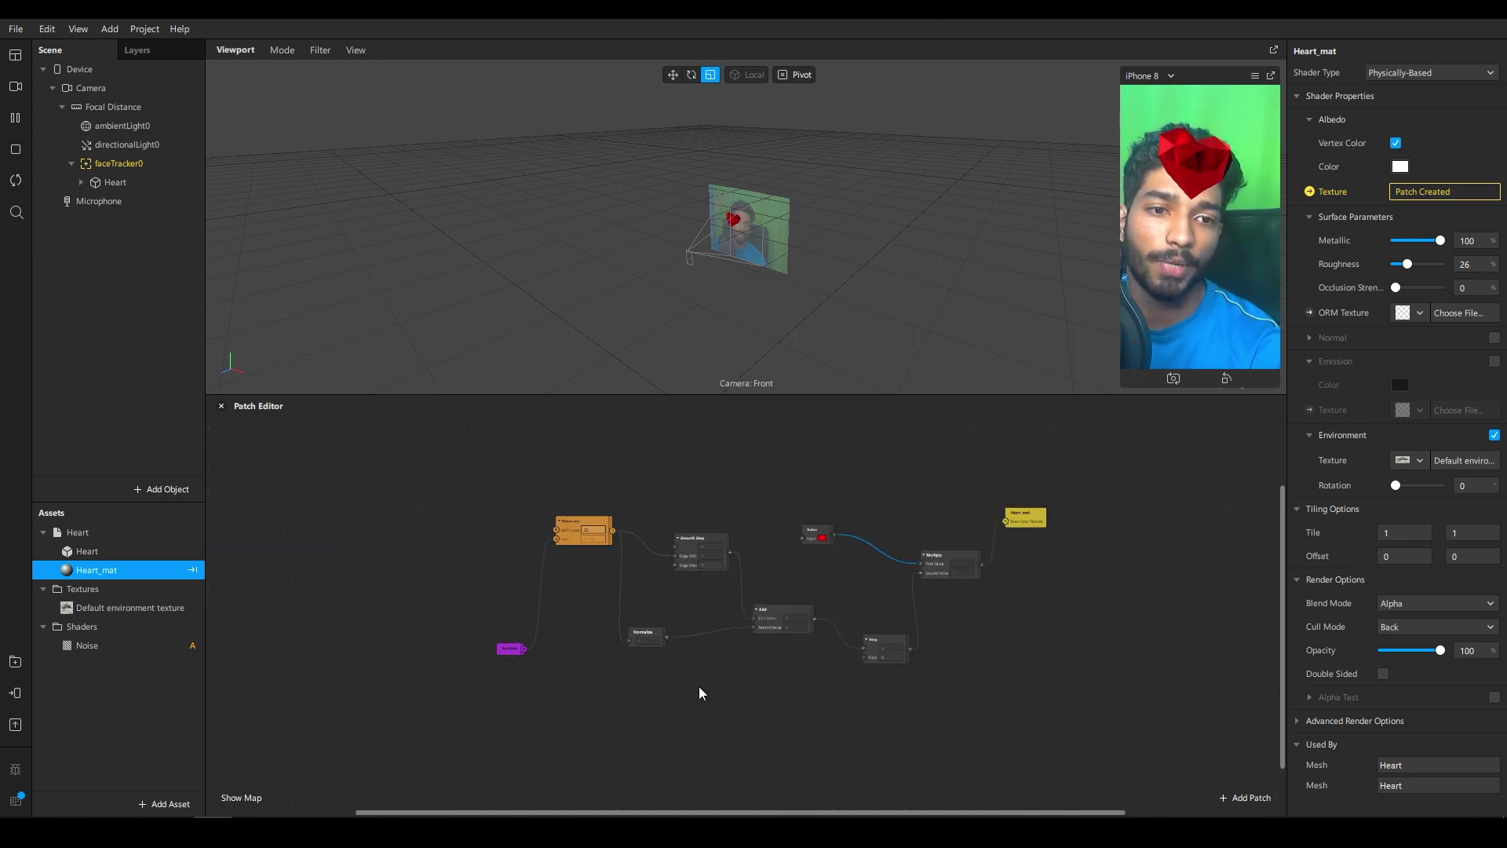
{"action": "scroll", "coordinate": [709, 704], "scroll_direction": "up", "scroll_amount": 3}
{"action": "right_click", "coordinate": [709, 704]}
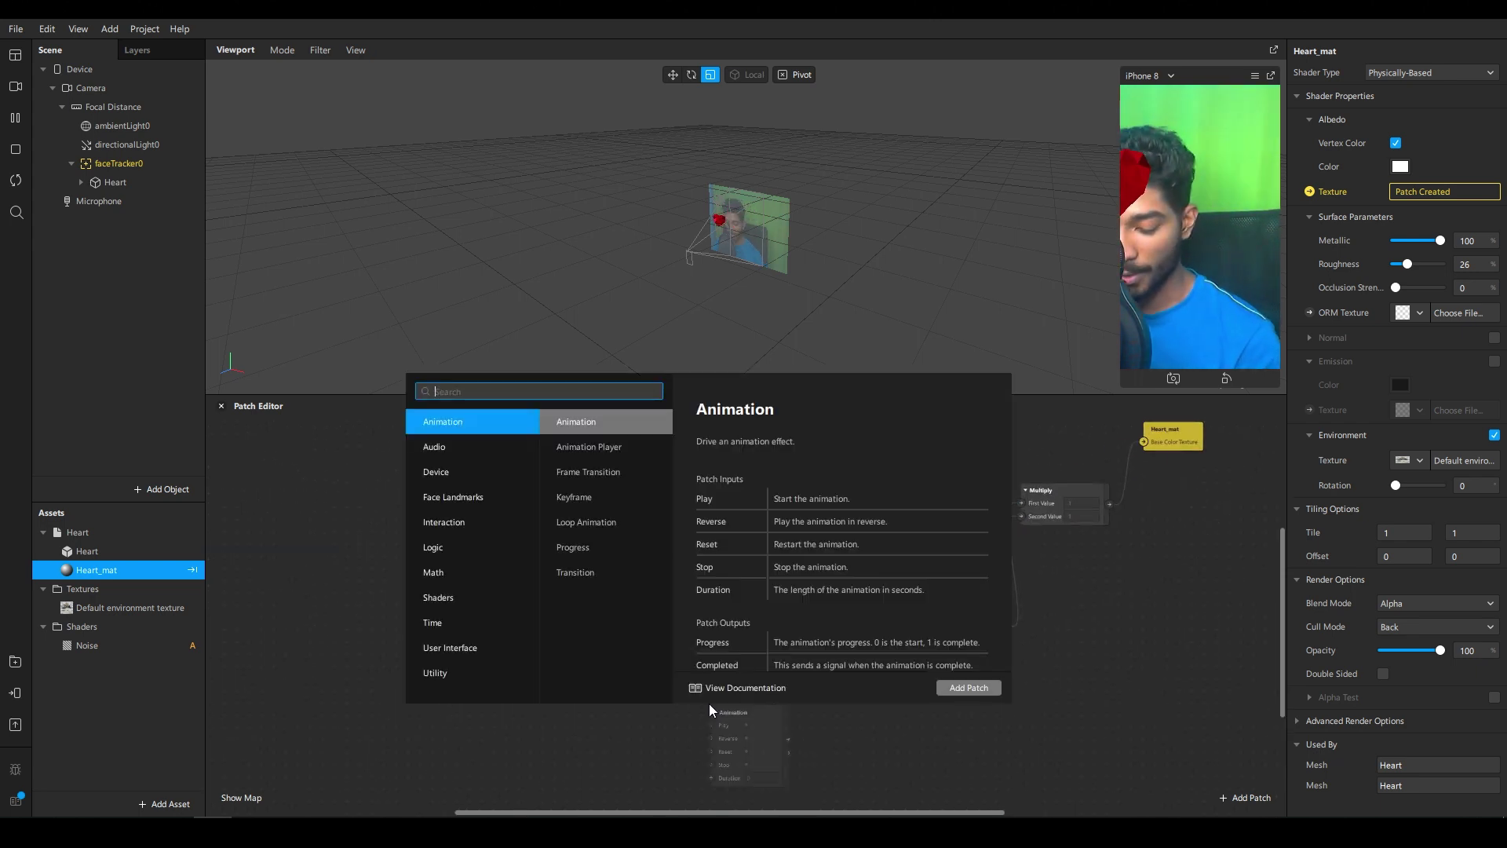
{"action": "type", "text": "s"}
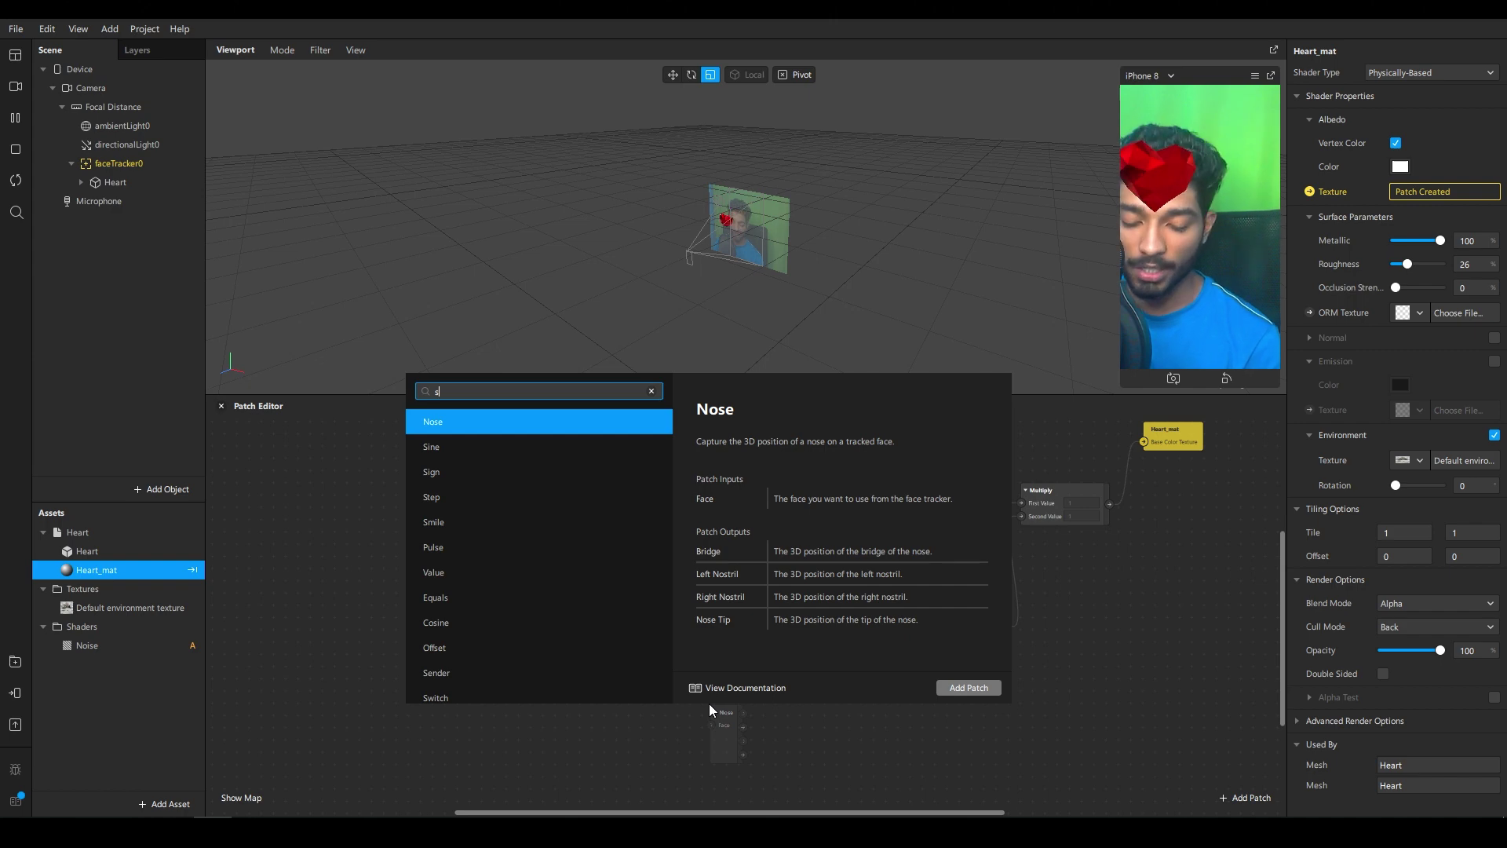
{"action": "key", "text": "BackSpace"}
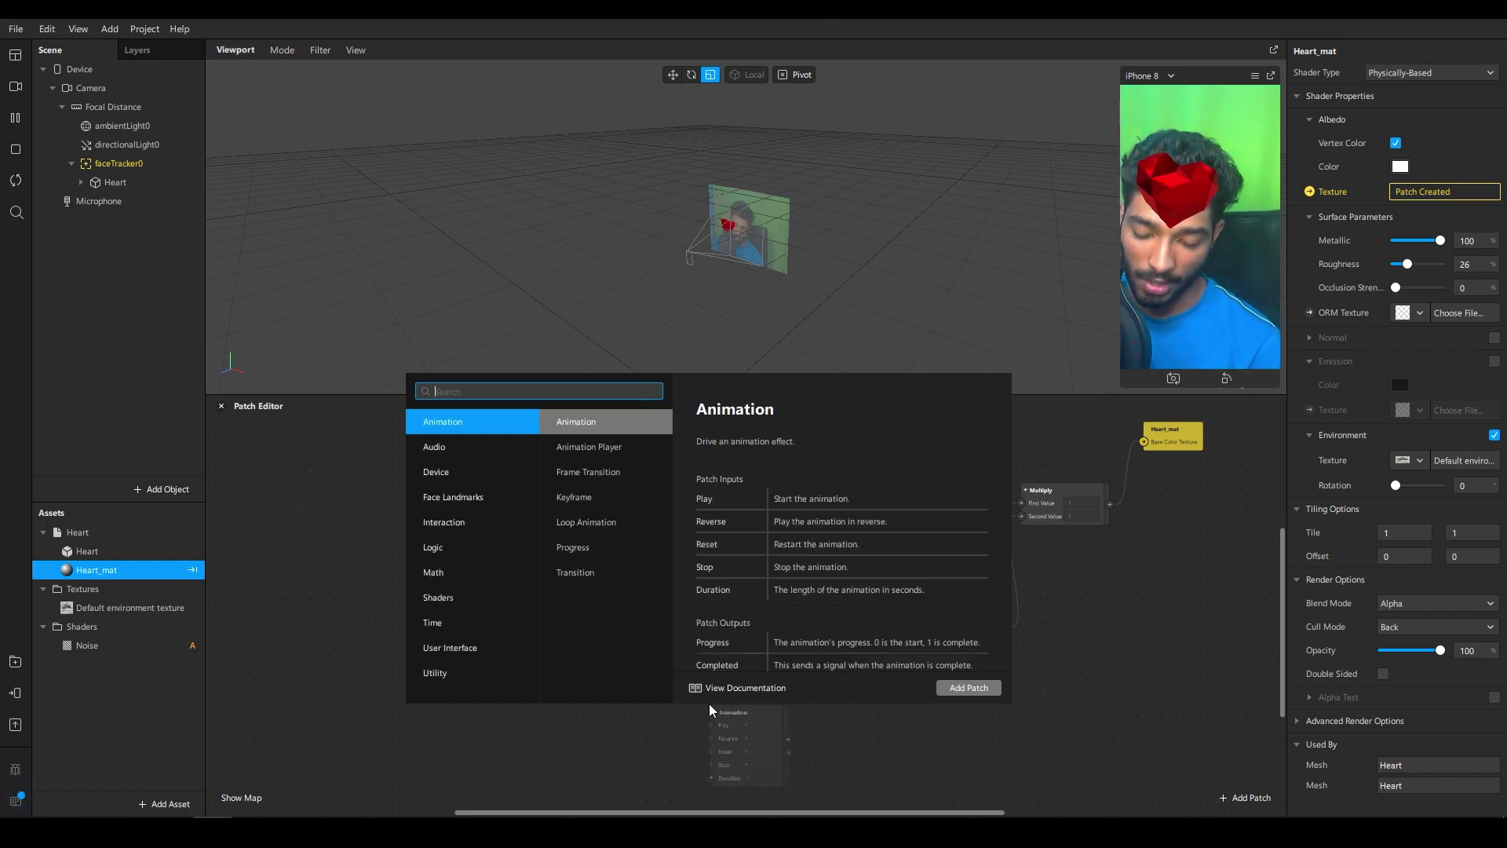
{"action": "type", "text": "scre"}
{"action": "key", "text": "Down"}
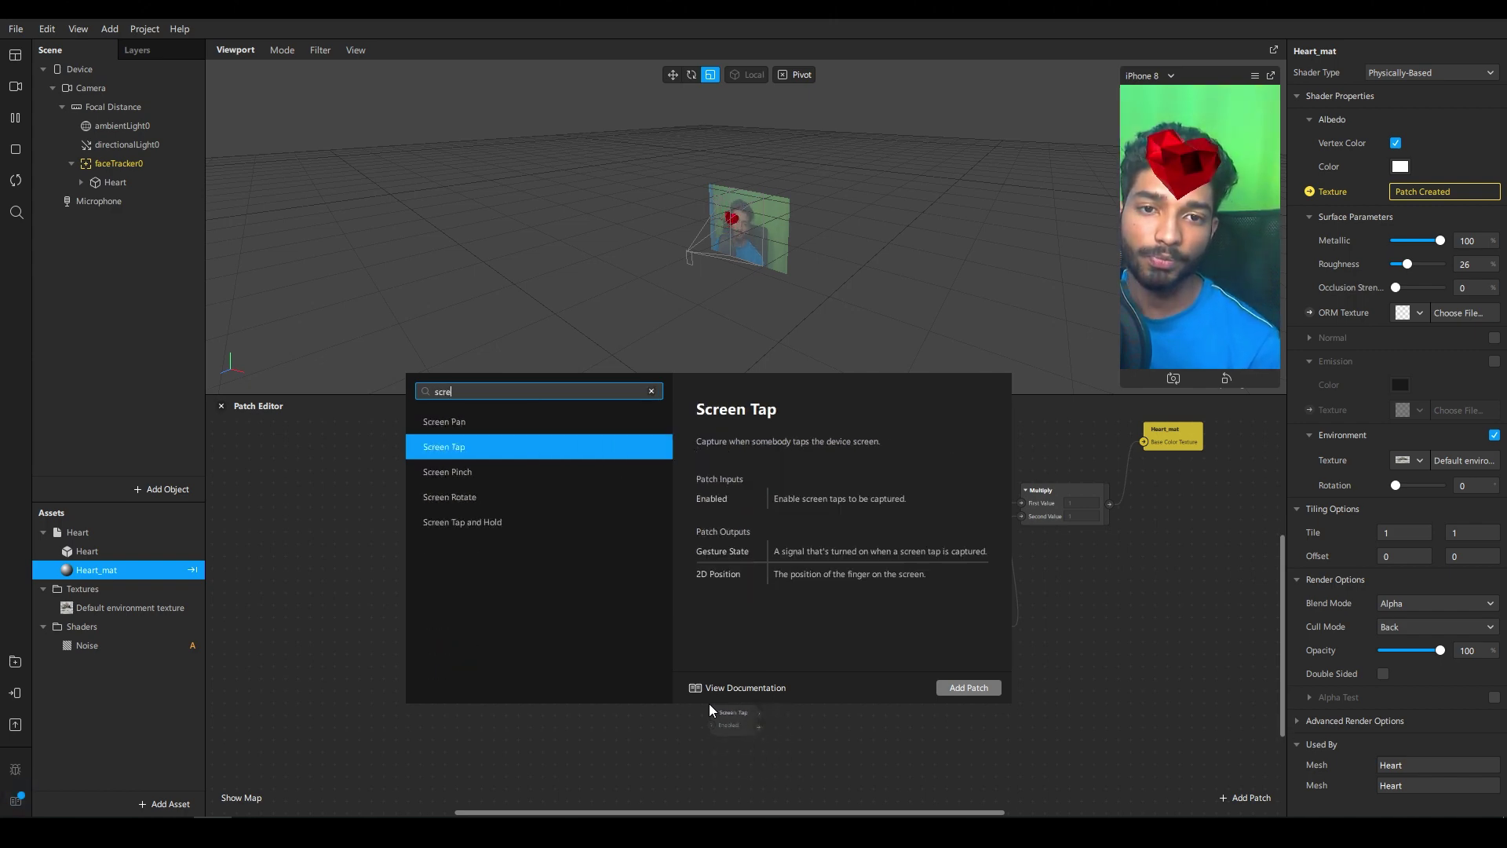
{"action": "key", "text": "Return"}
{"action": "left_click_drag", "start_coordinate": [735, 721], "coordinate": [581, 671]}
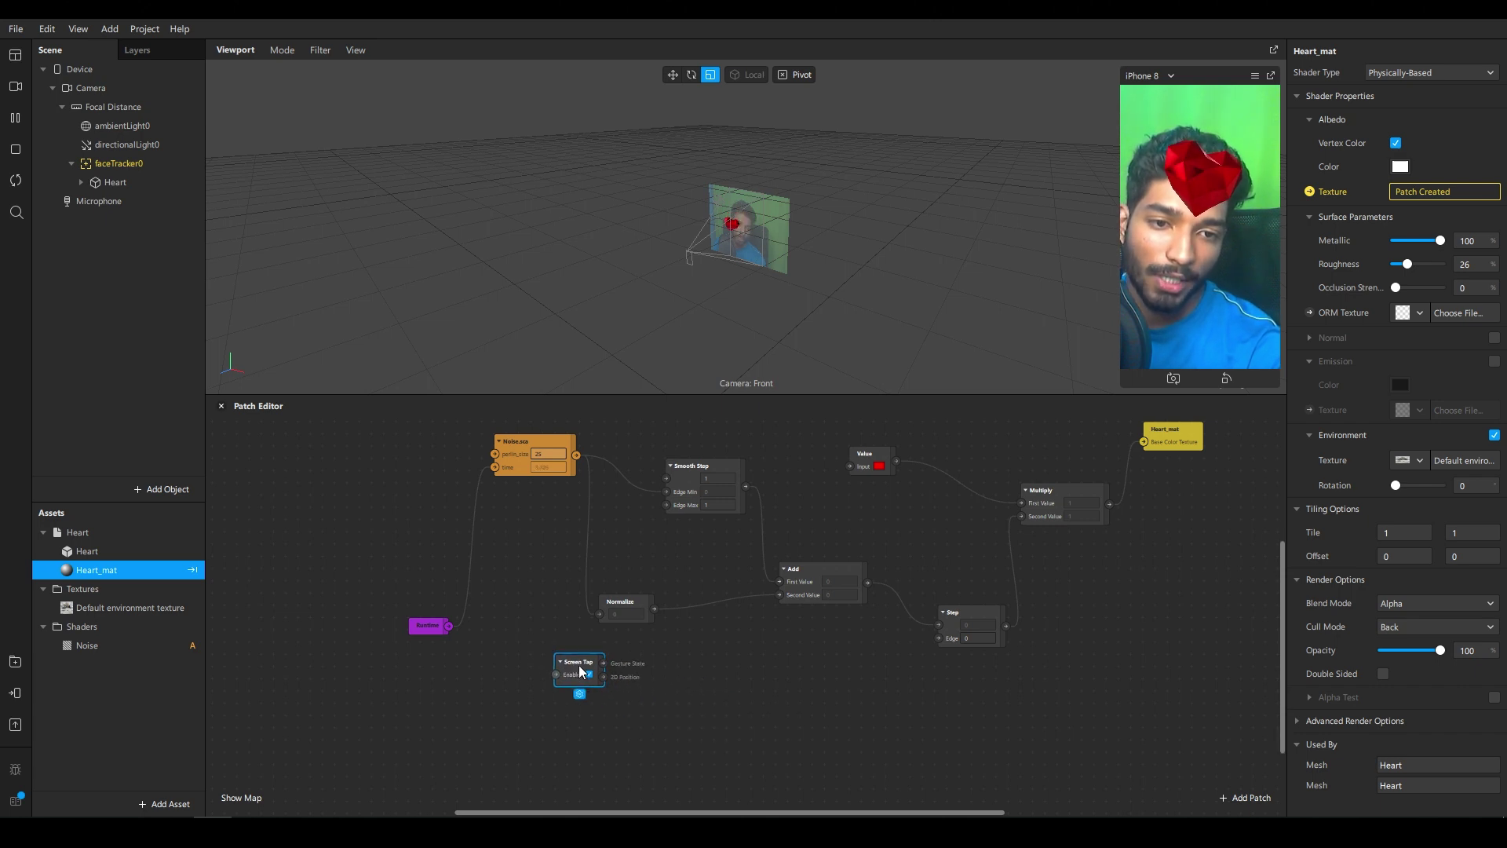
Add a Switch patch with Flip fed by Screen Tap, and a Pulse patch fed by the Switch output
{"action": "left_click_drag", "start_coordinate": [643, 708], "coordinate": [644, 708]}
{"action": "type", "text": "swi"}
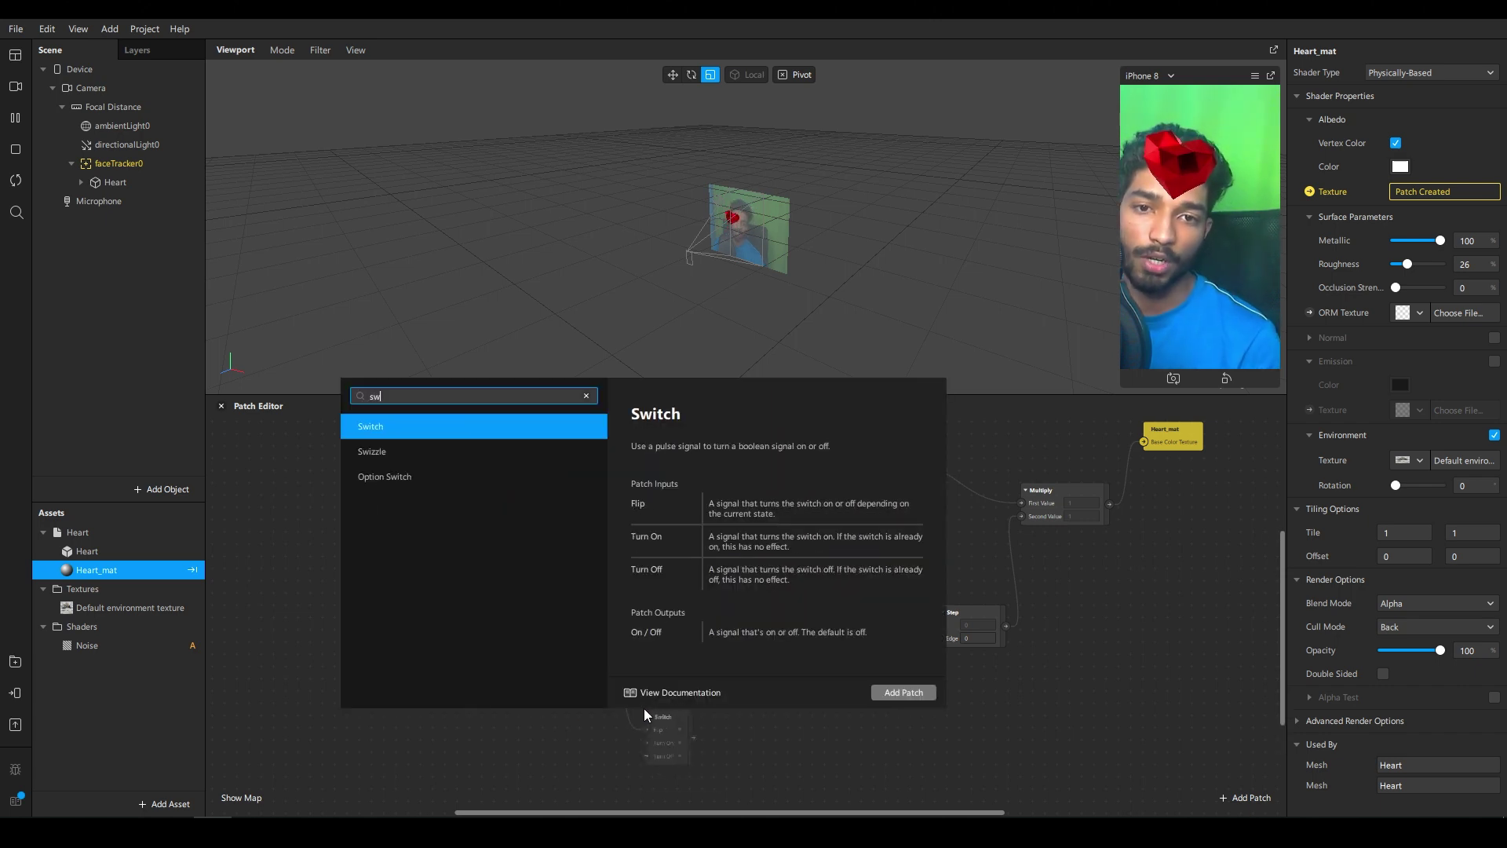
{"action": "key", "text": "Return"}
{"action": "left_click_drag", "start_coordinate": [732, 737], "coordinate": [745, 735]}
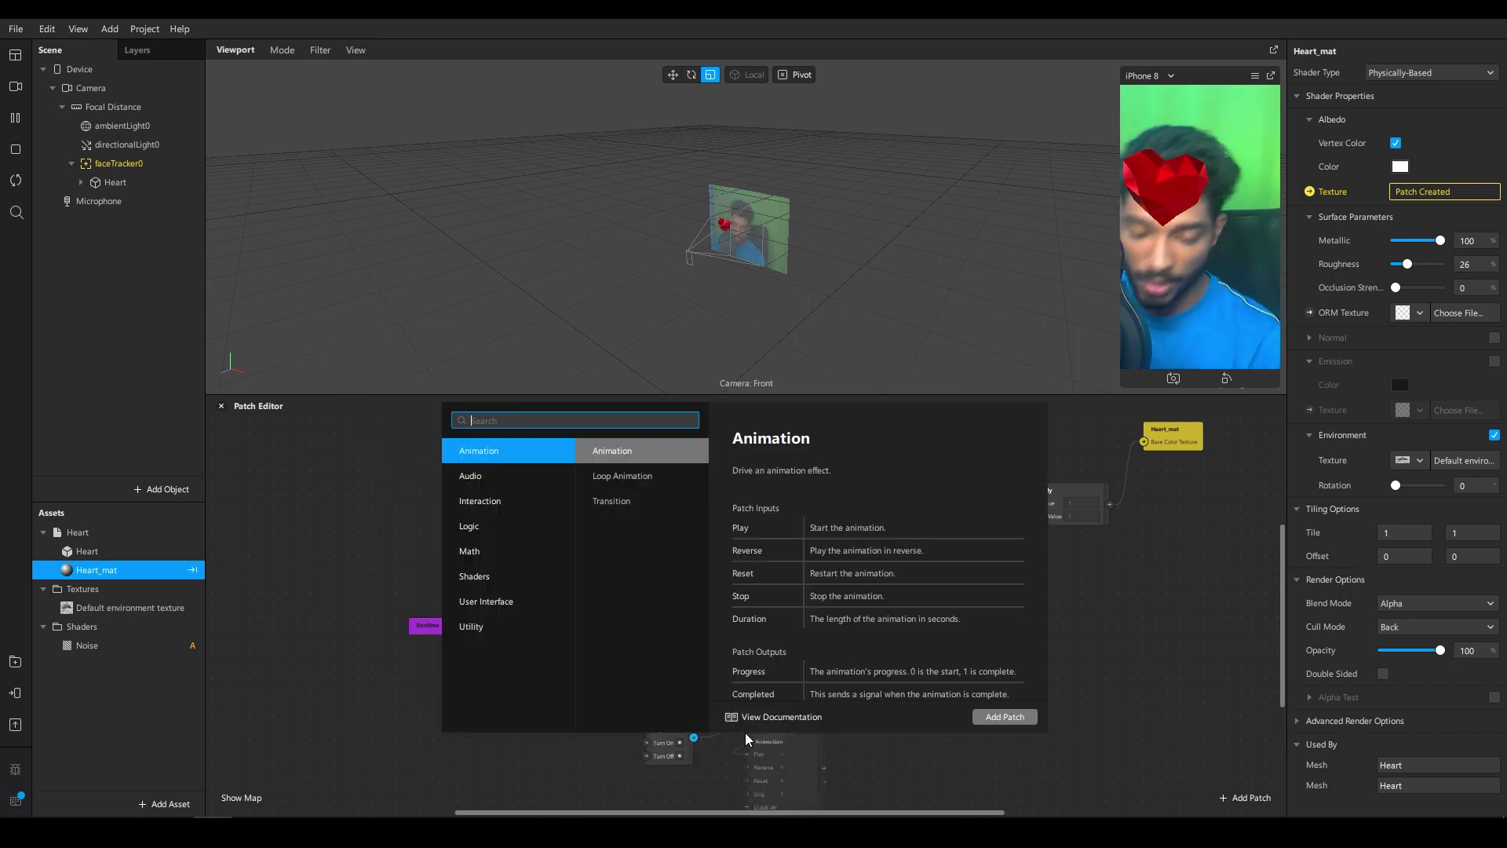
{"action": "type", "text": "pul"}
{"action": "key", "text": "Return"}
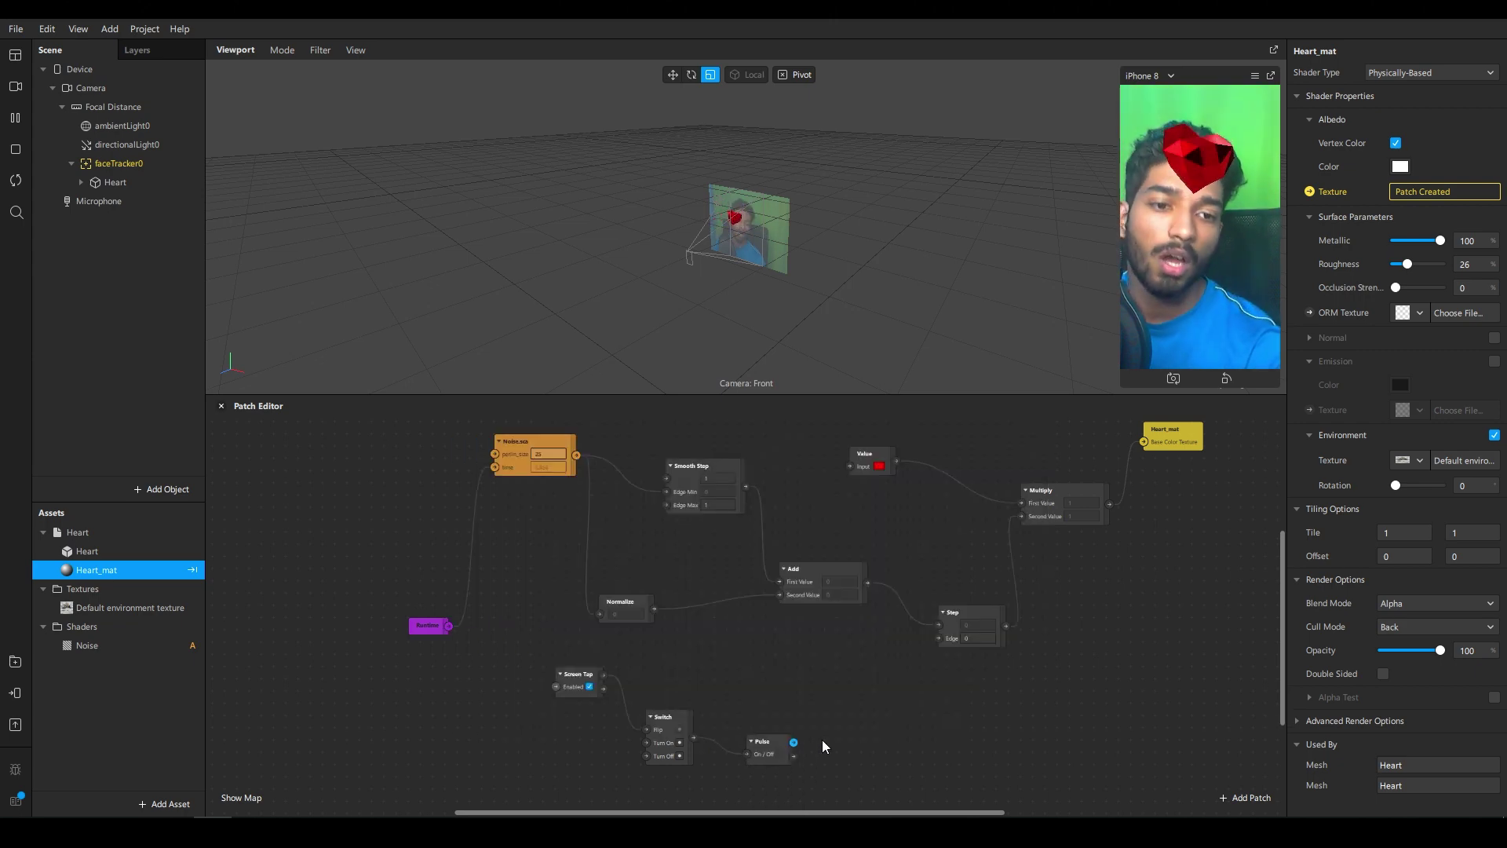
Add an Animation patch with its Play input fed by Pulse's first output
{"action": "left_click_drag", "start_coordinate": [793, 743], "coordinate": [846, 732]}
{"action": "type", "text": "ani"}
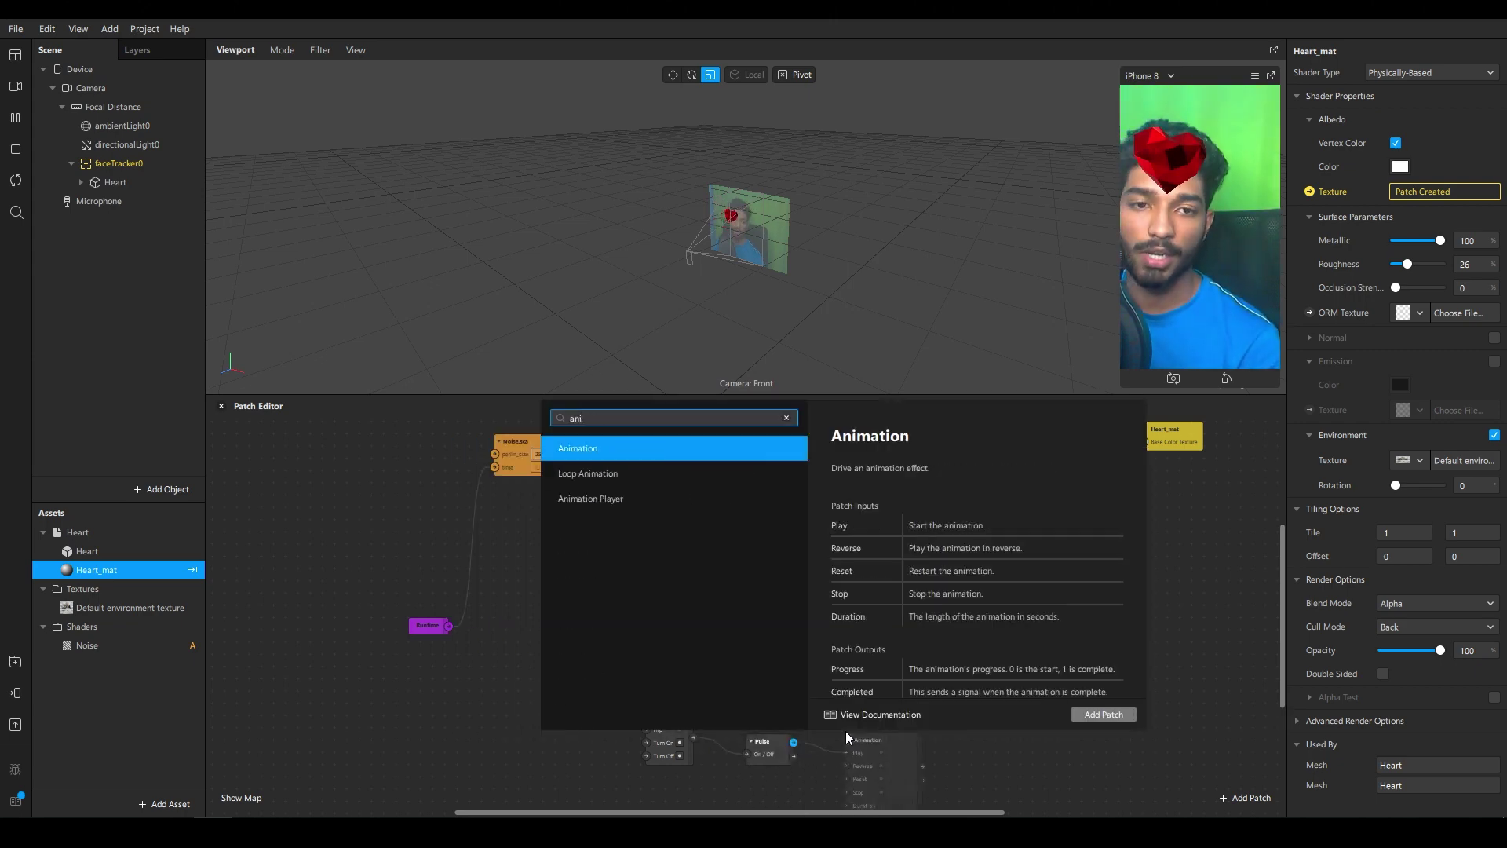
{"action": "key", "text": "Return"}
Connect the Animation patch's Progress output to Step's Edge, and Pulse's second output to the Animation patch's Reverse
{"action": "scroll", "coordinate": [742, 659], "scroll_direction": "down", "scroll_amount": 3}
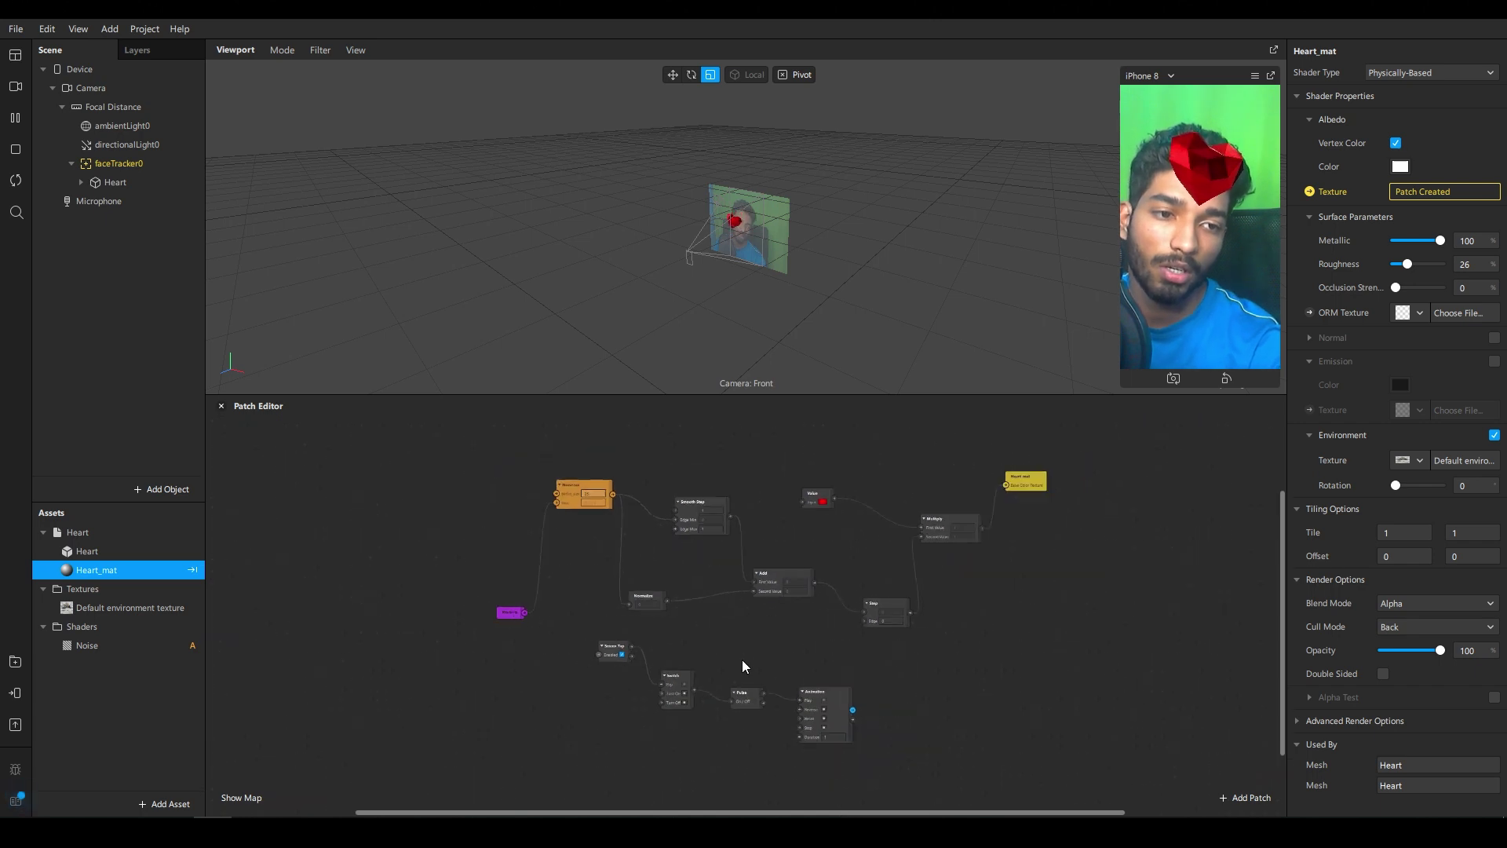
{"action": "scroll", "coordinate": [856, 729], "scroll_direction": "up", "scroll_amount": 5}
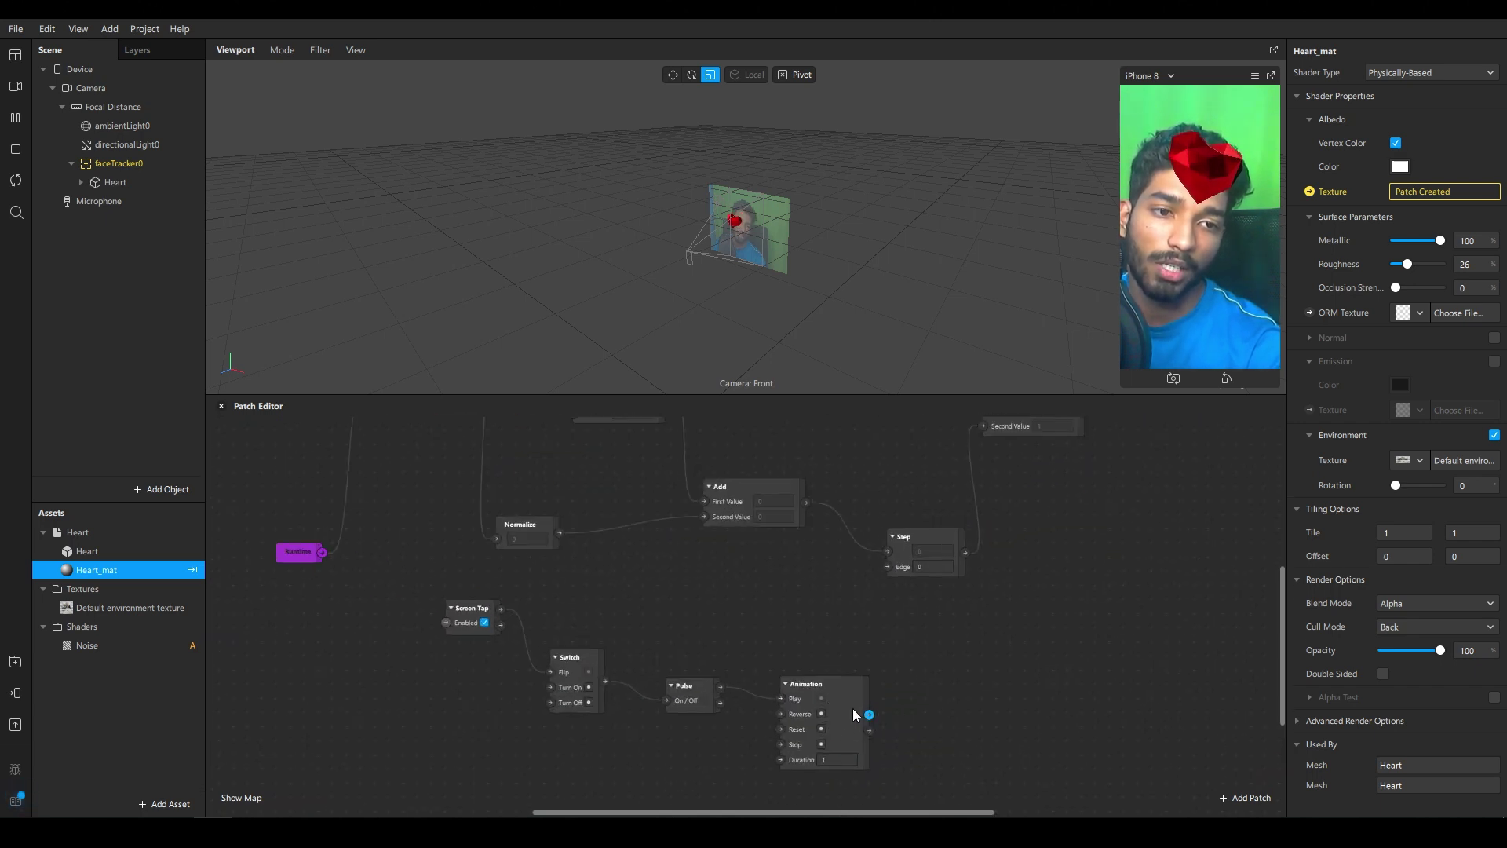
{"action": "left_click_drag", "start_coordinate": [853, 709], "coordinate": [889, 584]}
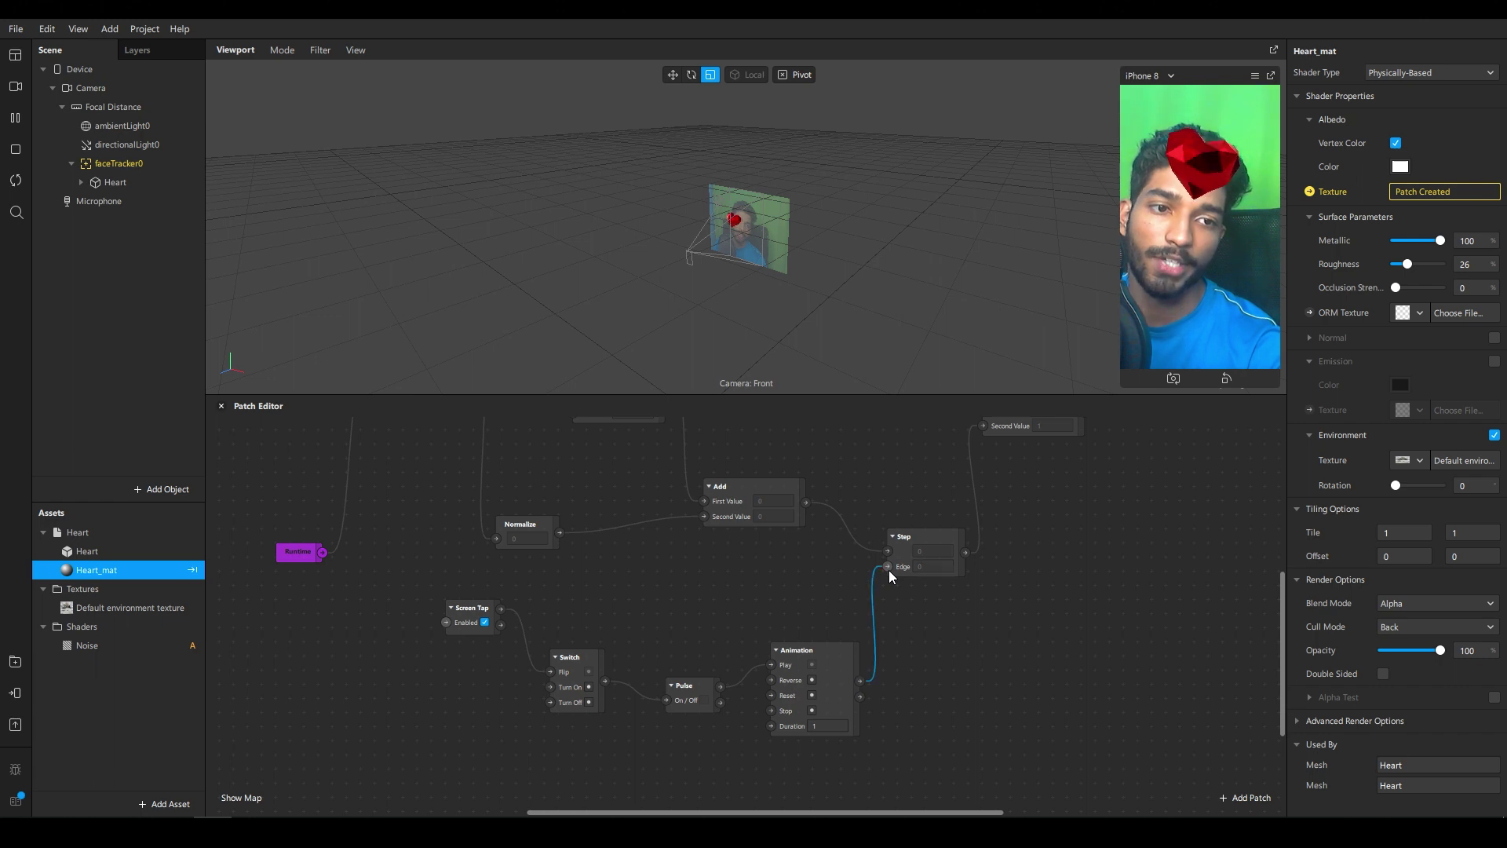
{"action": "scroll", "coordinate": [554, 689], "scroll_direction": "up", "scroll_amount": 2}
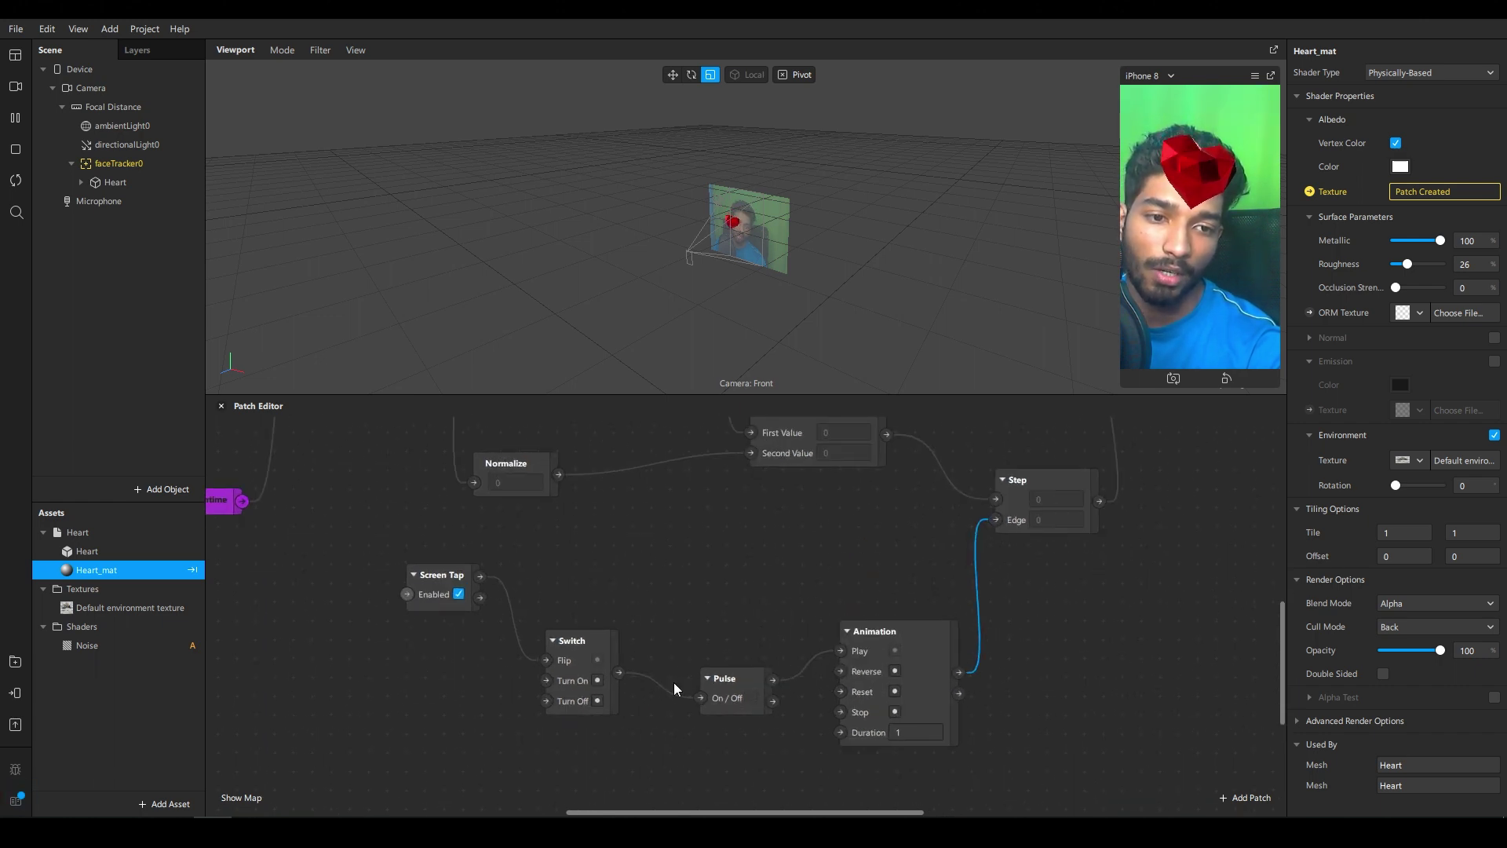
{"action": "left_click_drag", "start_coordinate": [774, 698], "coordinate": [840, 672]}
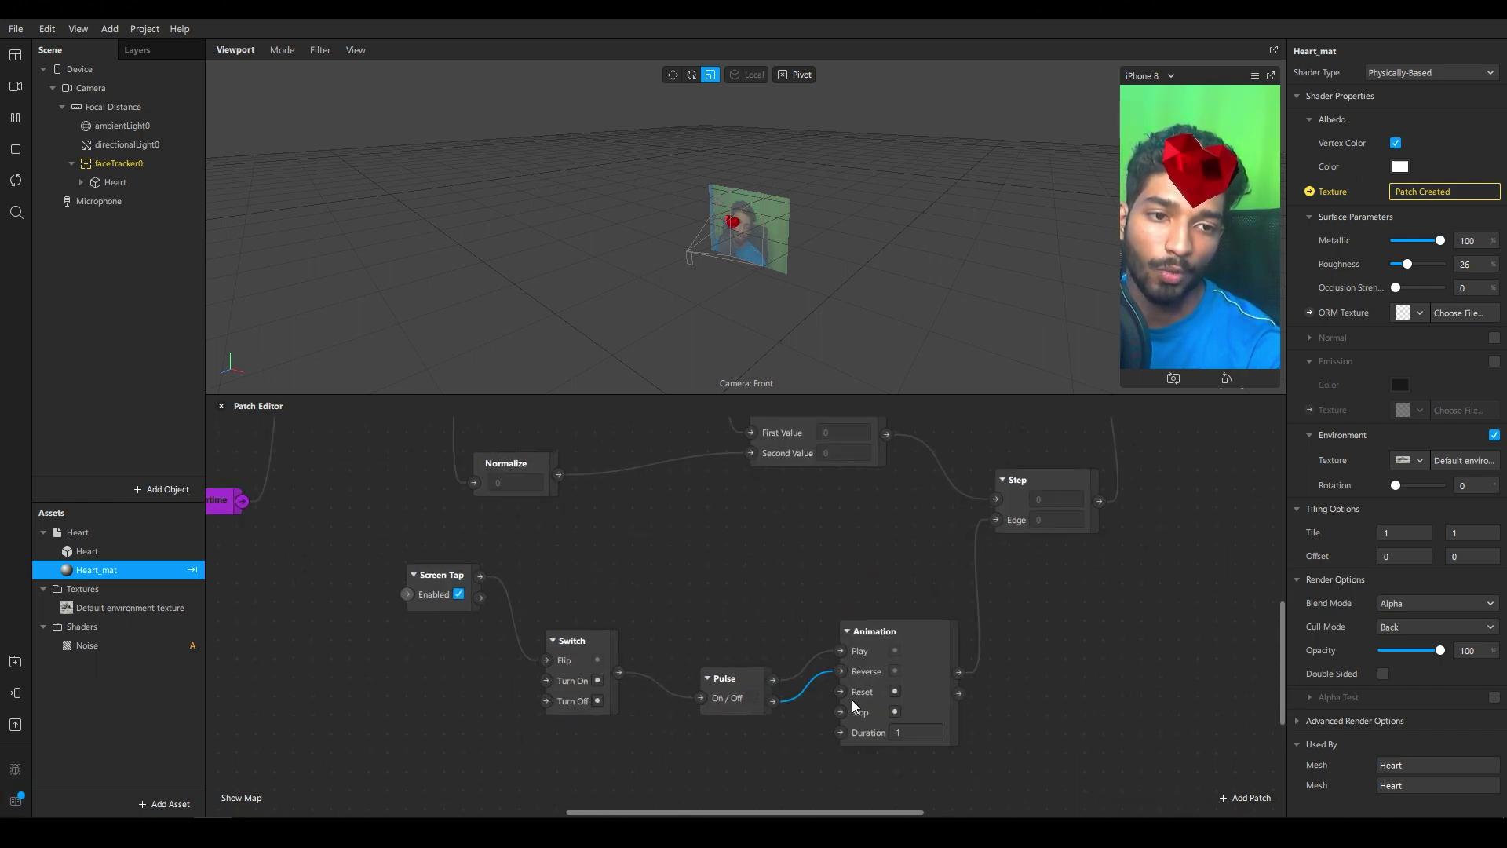
Enable touch simulation in the device preview and tap the simulated screen to test the heart's animation both ways
{"action": "left_click", "coordinate": [1254, 75]}
{"action": "left_click", "coordinate": [1264, 105]}
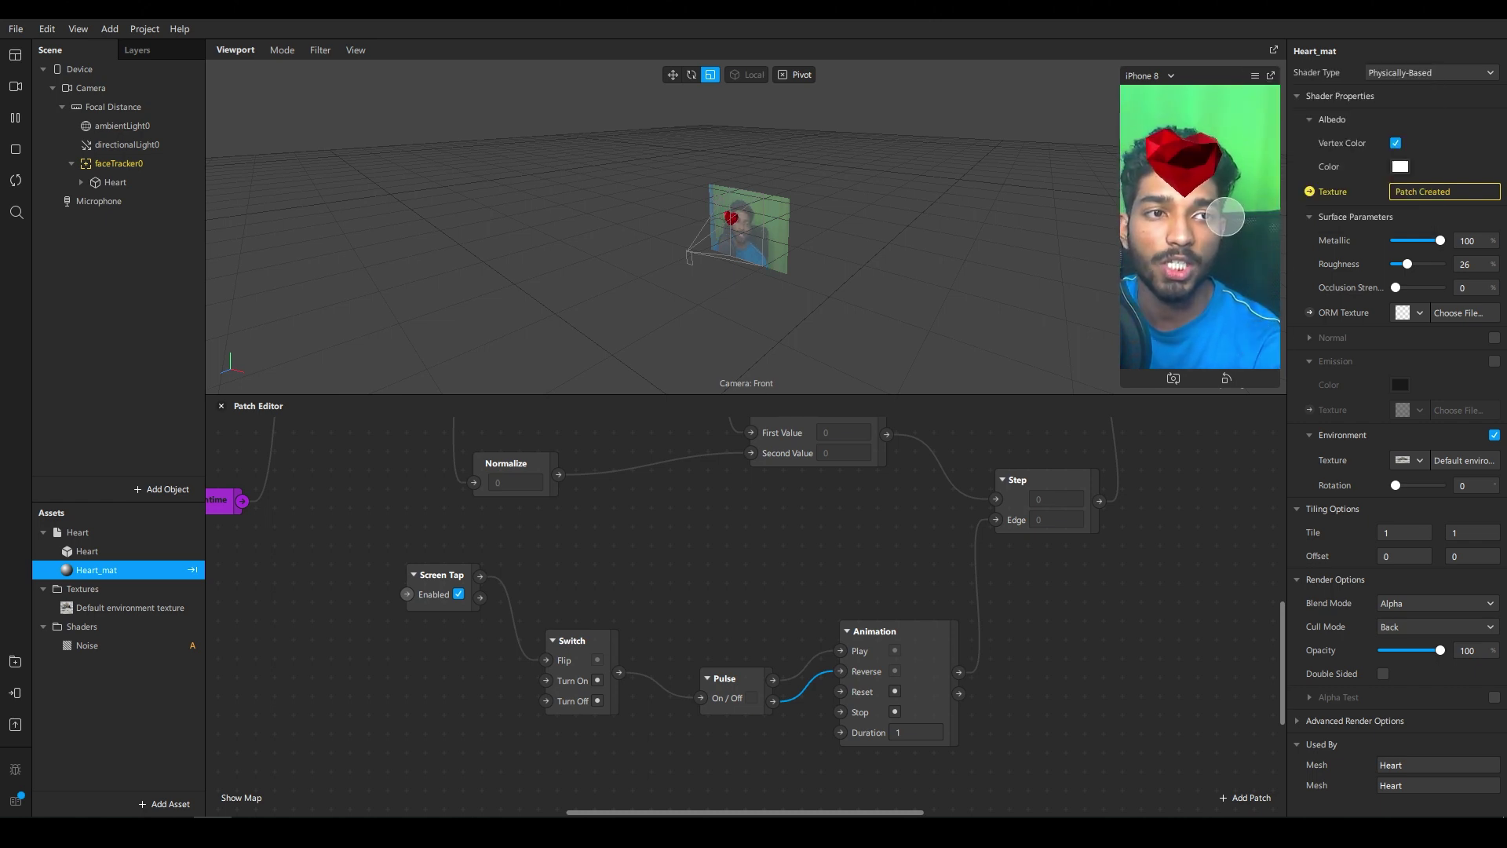
{"action": "left_click", "coordinate": [1222, 214]}
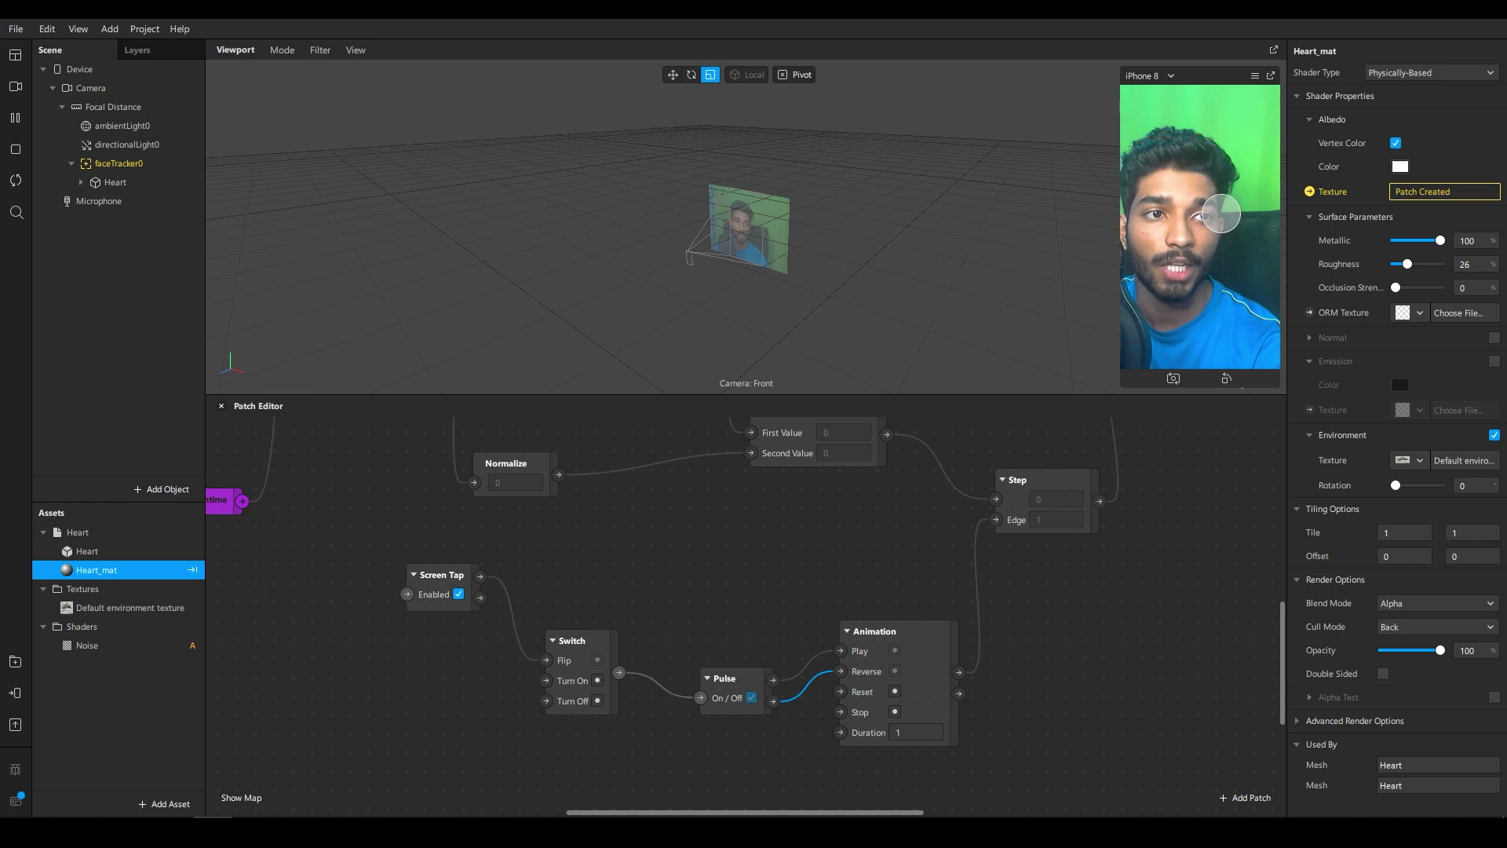
{"action": "left_click", "coordinate": [1224, 221]}
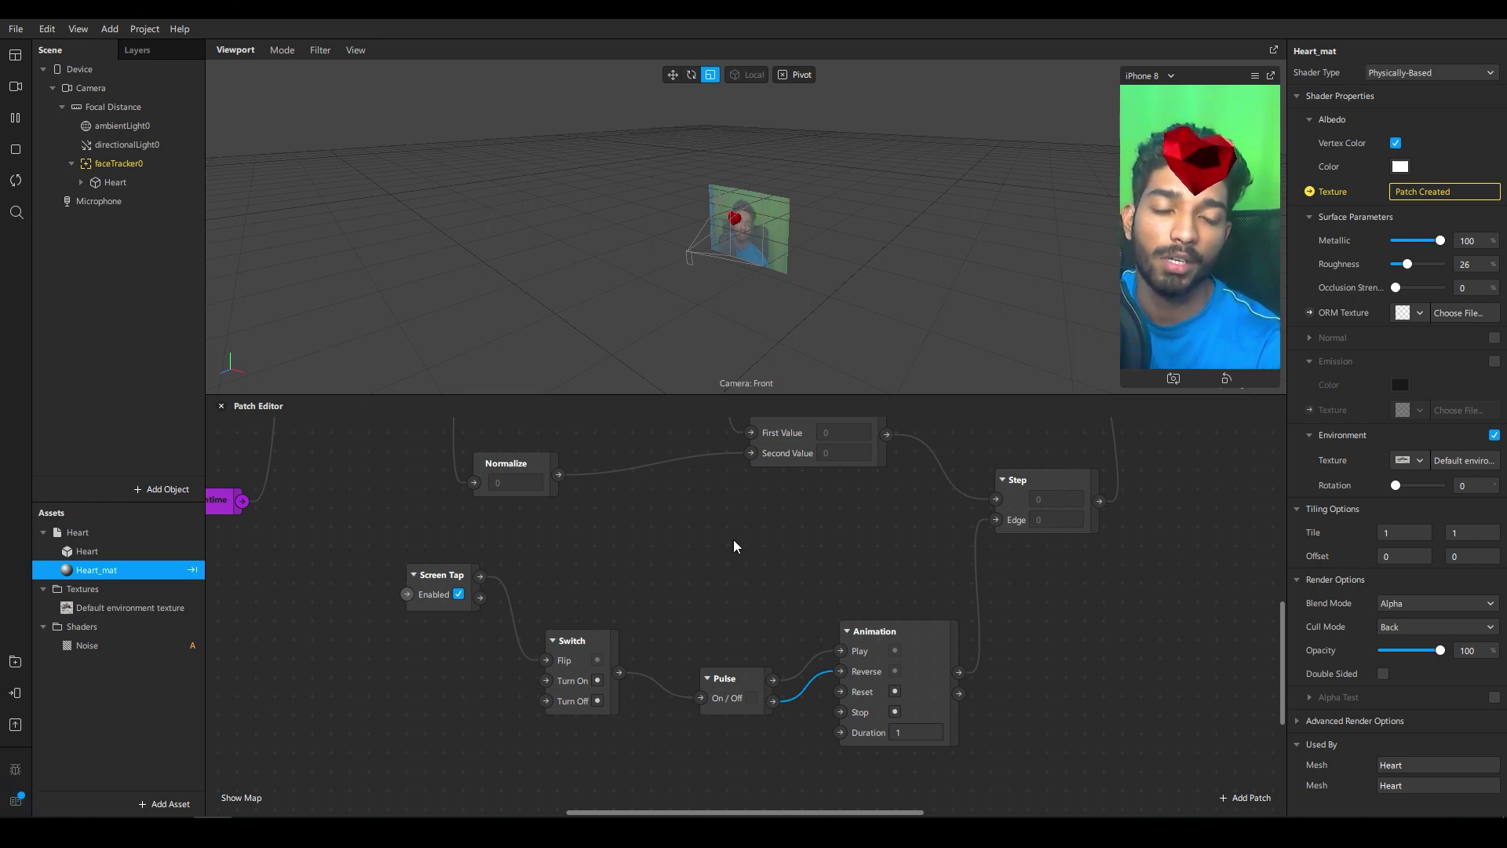
Review the complete patch graph, from the Noise shader and Screen Tap chain through to Heart_mat
{"action": "scroll", "coordinate": [737, 542], "scroll_direction": "down", "scroll_amount": 5}
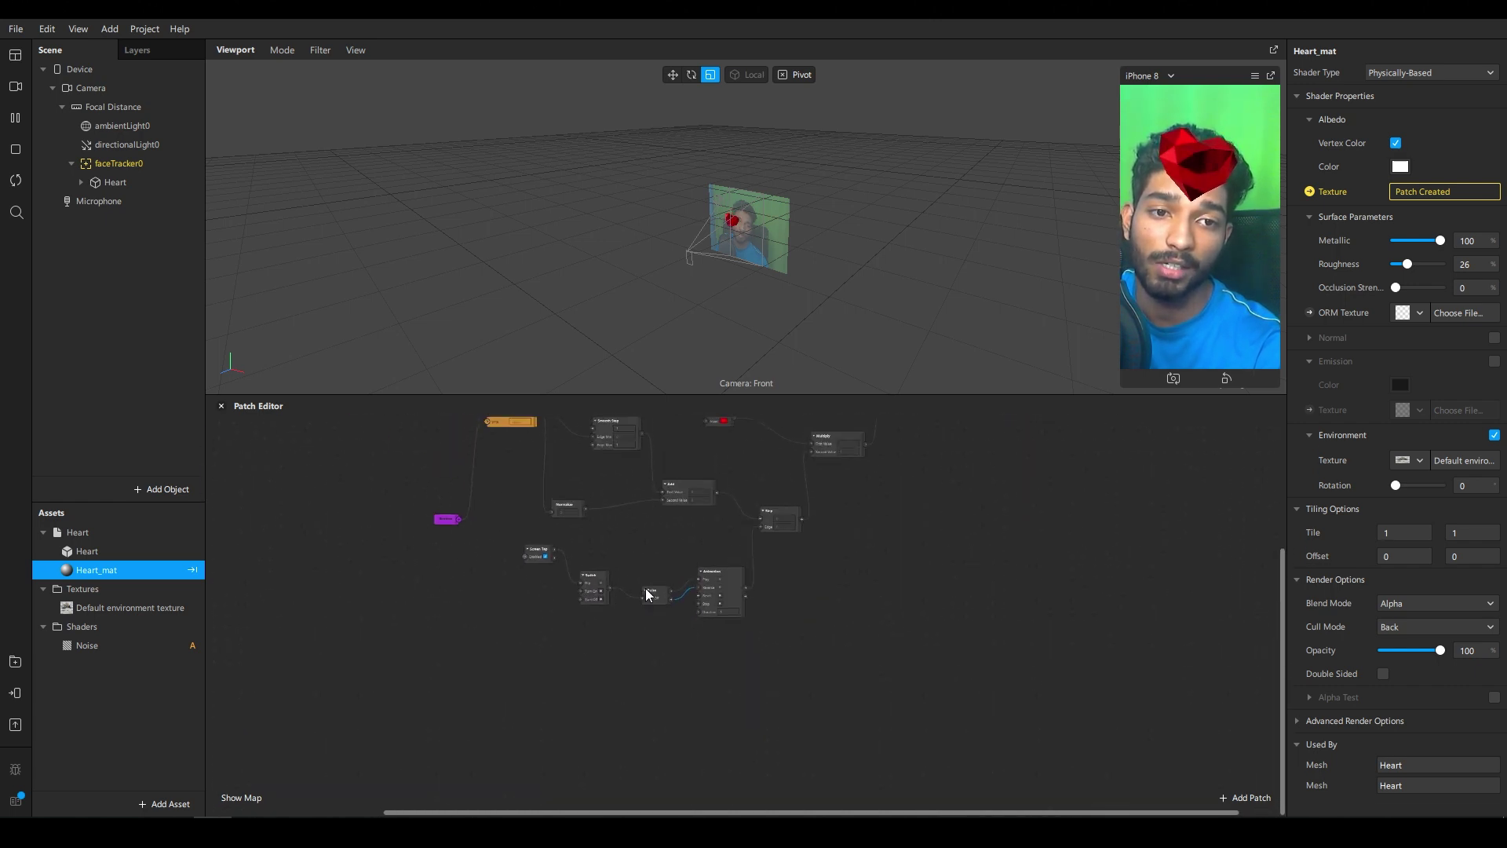
{"action": "scroll", "coordinate": [648, 594], "scroll_direction": "up", "scroll_amount": 3}
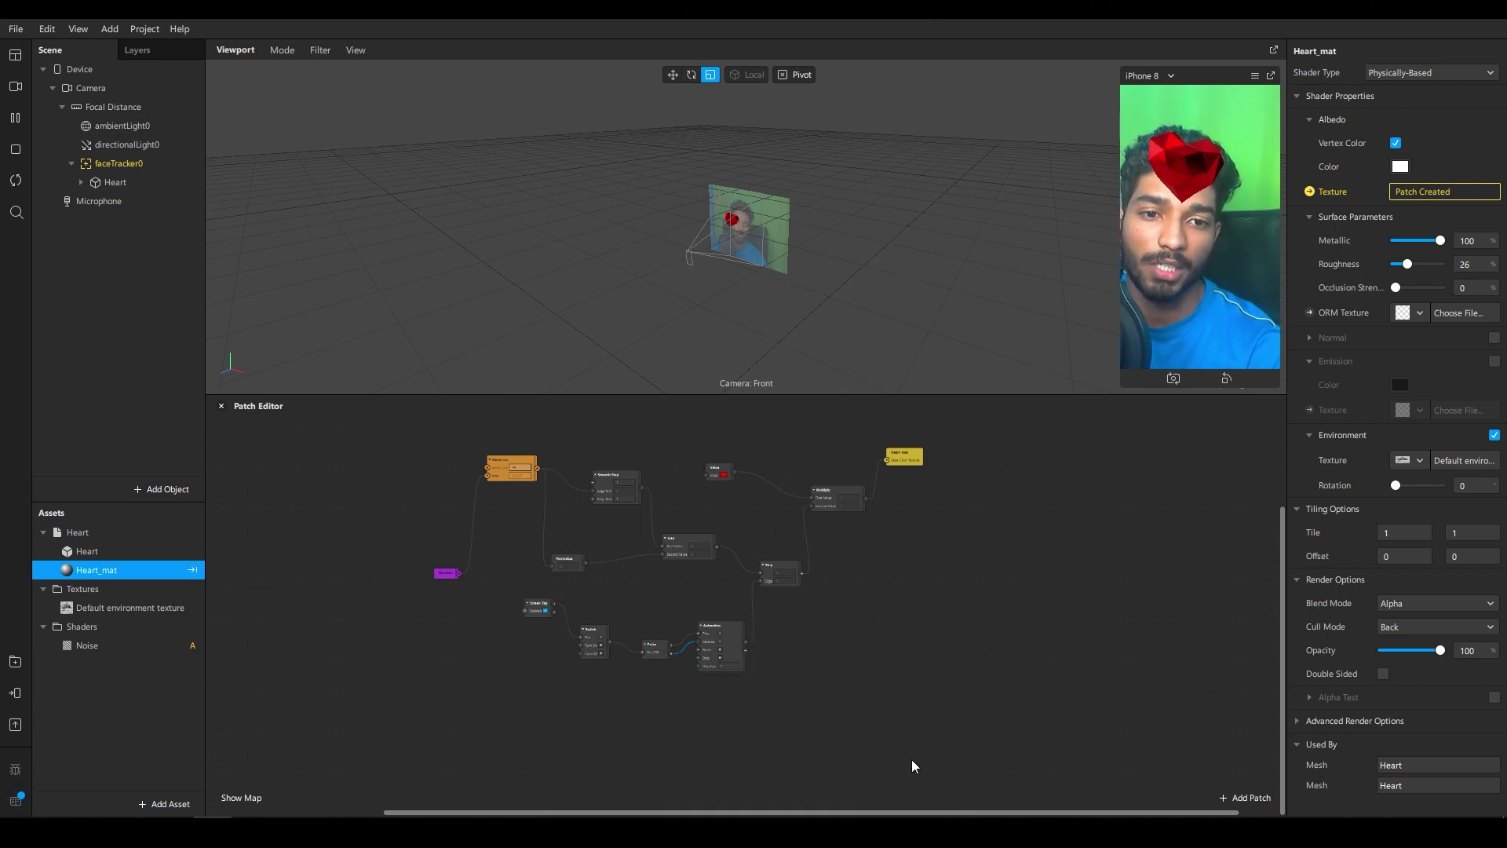
{"action": "left_click_drag", "start_coordinate": [908, 751], "coordinate": [628, 525]}
{"action": "left_click", "coordinate": [798, 666]}
{"action": "scroll", "coordinate": [813, 713], "scroll_direction": "up", "scroll_amount": 3}
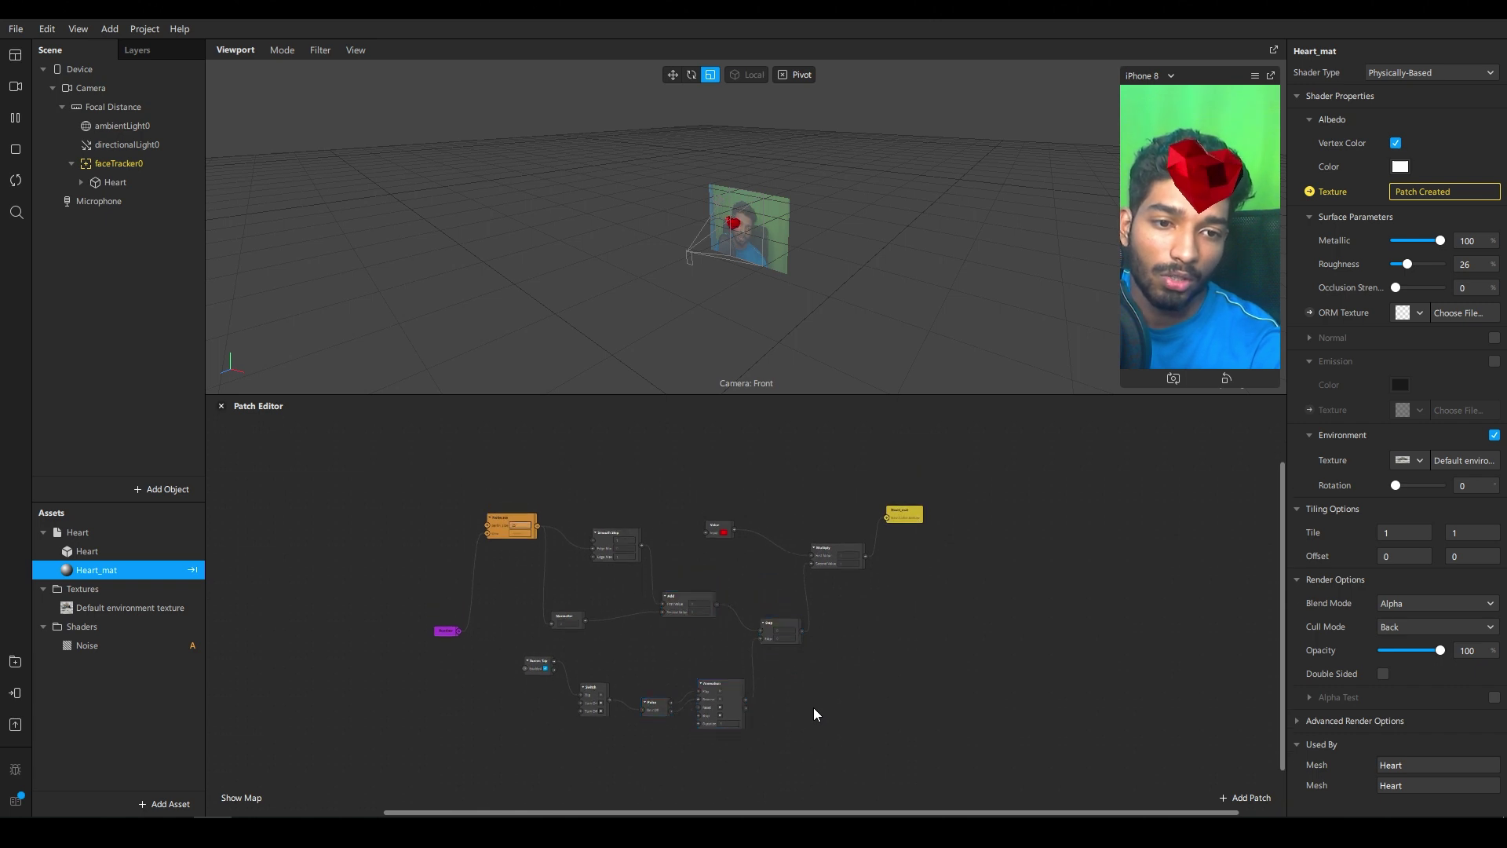
{"action": "scroll", "coordinate": [772, 755], "scroll_direction": "up", "scroll_amount": 3, "text": "ctrl"}
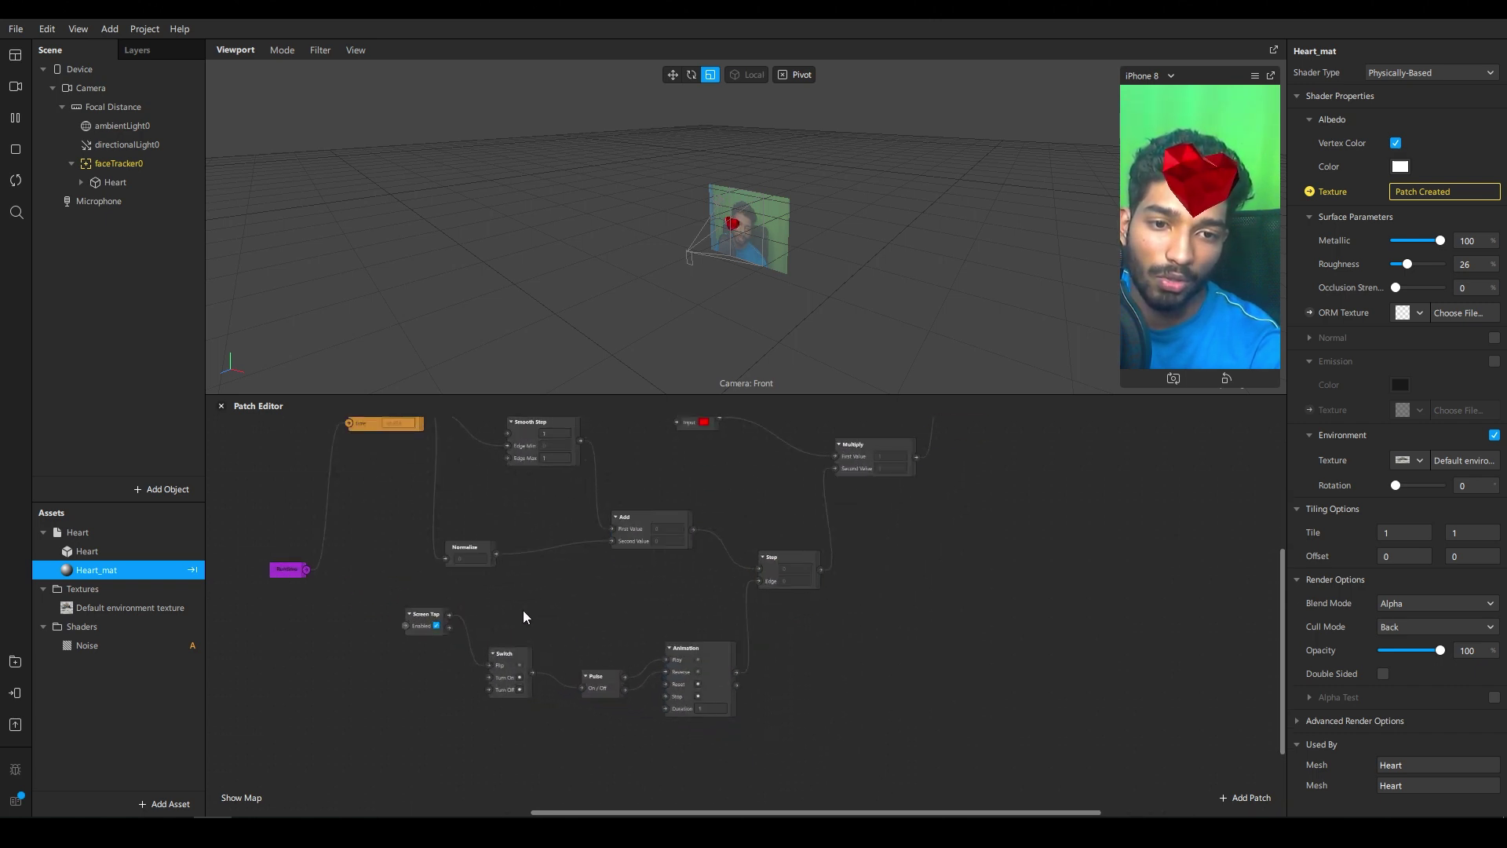
{"action": "scroll", "coordinate": [522, 610], "scroll_direction": "down", "scroll_amount": 4, "text": "ctrl"}
{"action": "scroll", "coordinate": [671, 704], "scroll_direction": "up", "scroll_amount": 1}
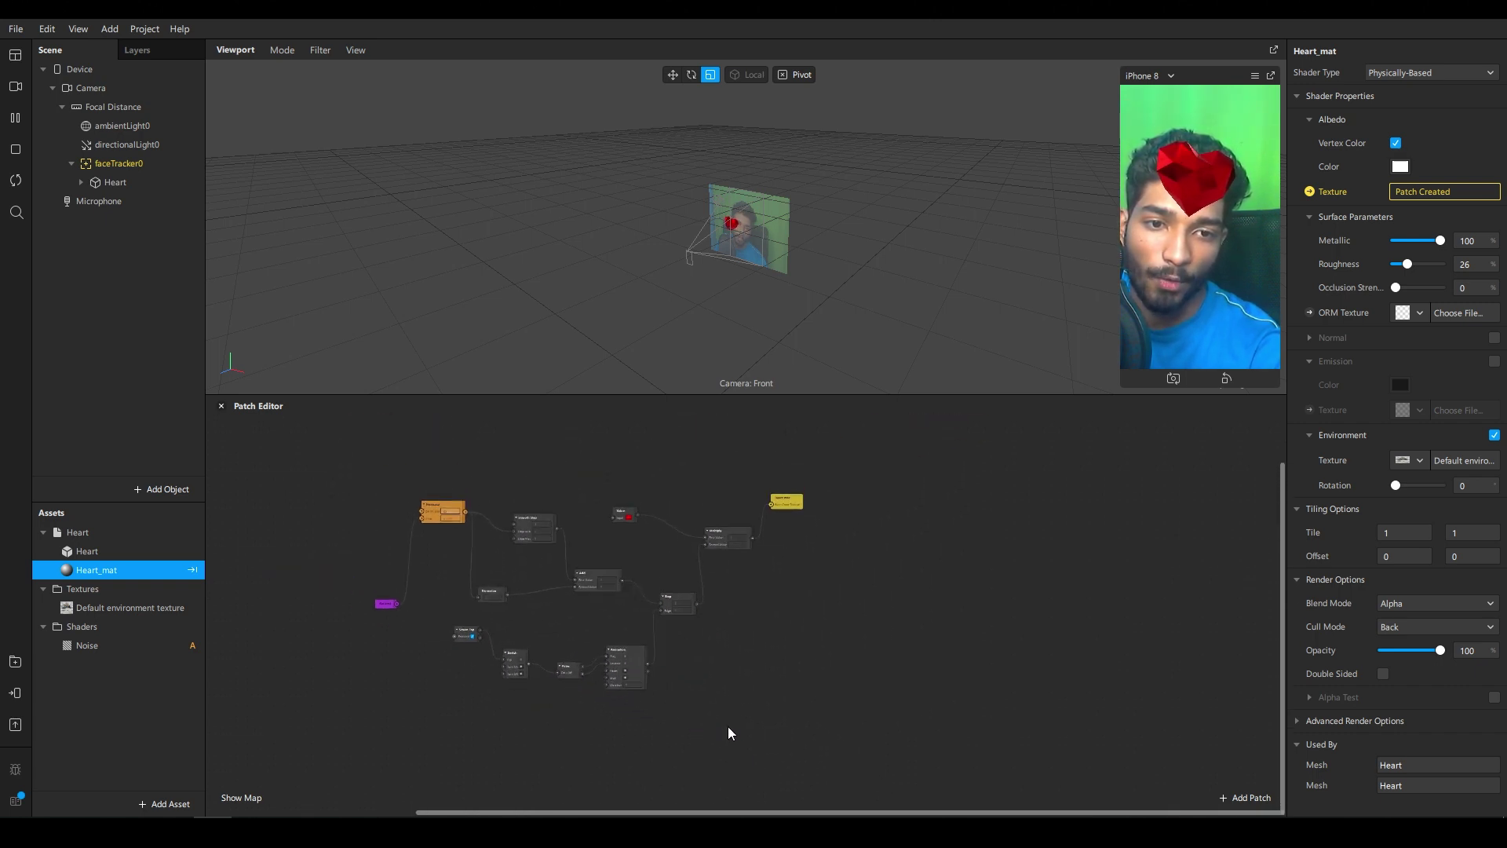
{"action": "scroll", "coordinate": [728, 726], "scroll_direction": "left", "scroll_amount": 5}
{"action": "left_click_drag", "start_coordinate": [728, 726], "coordinate": [649, 511]}
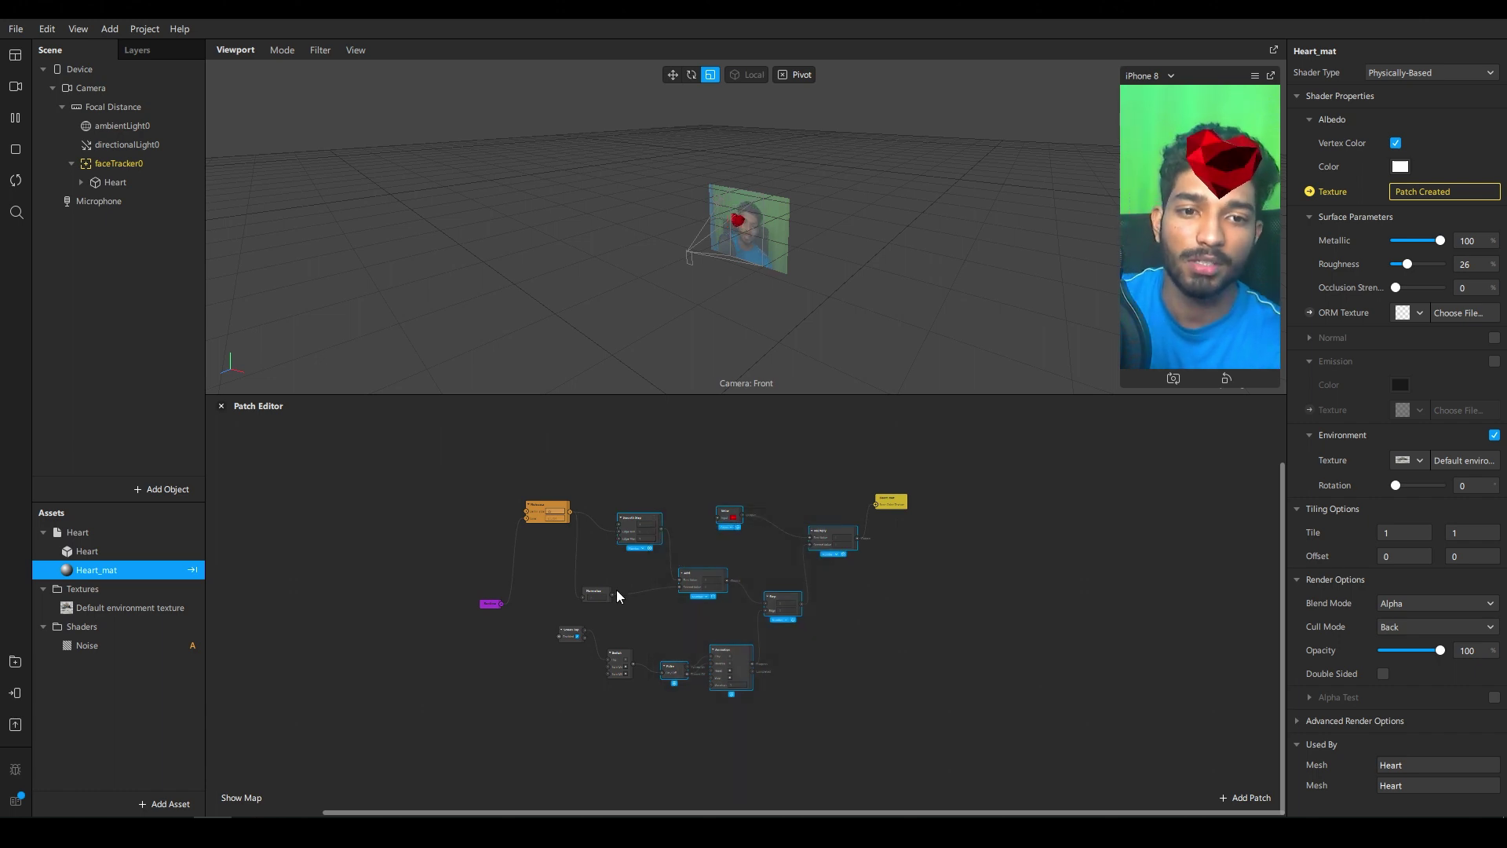
{"action": "key", "text": "Delete"}
{"action": "left_click", "coordinate": [598, 595]}
{"action": "key", "text": "Delete"}
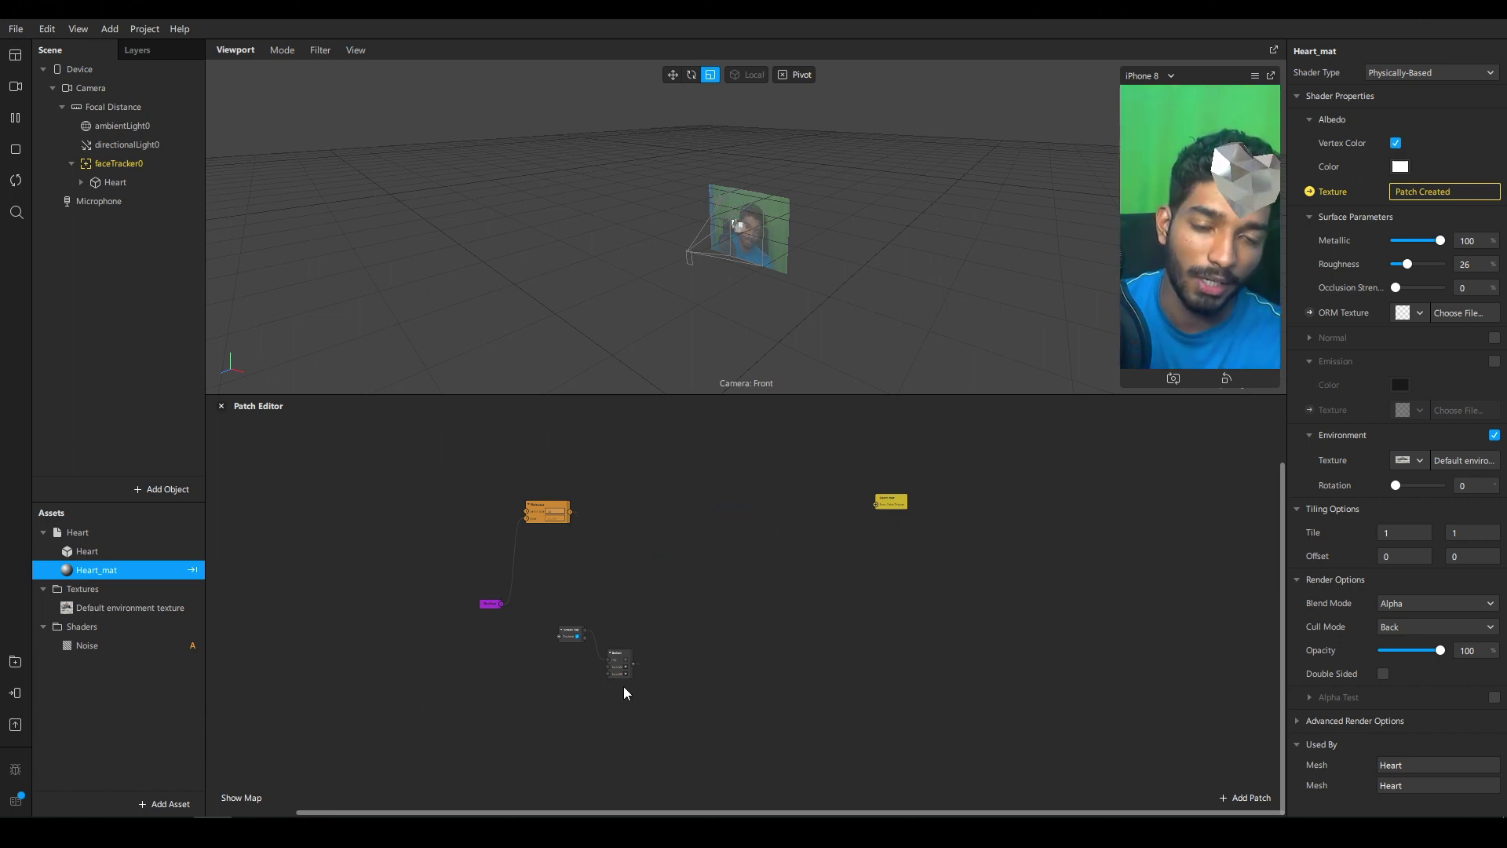
{"action": "key", "text": "ctrl+z"}
{"action": "key", "text": "ctrl+z"}
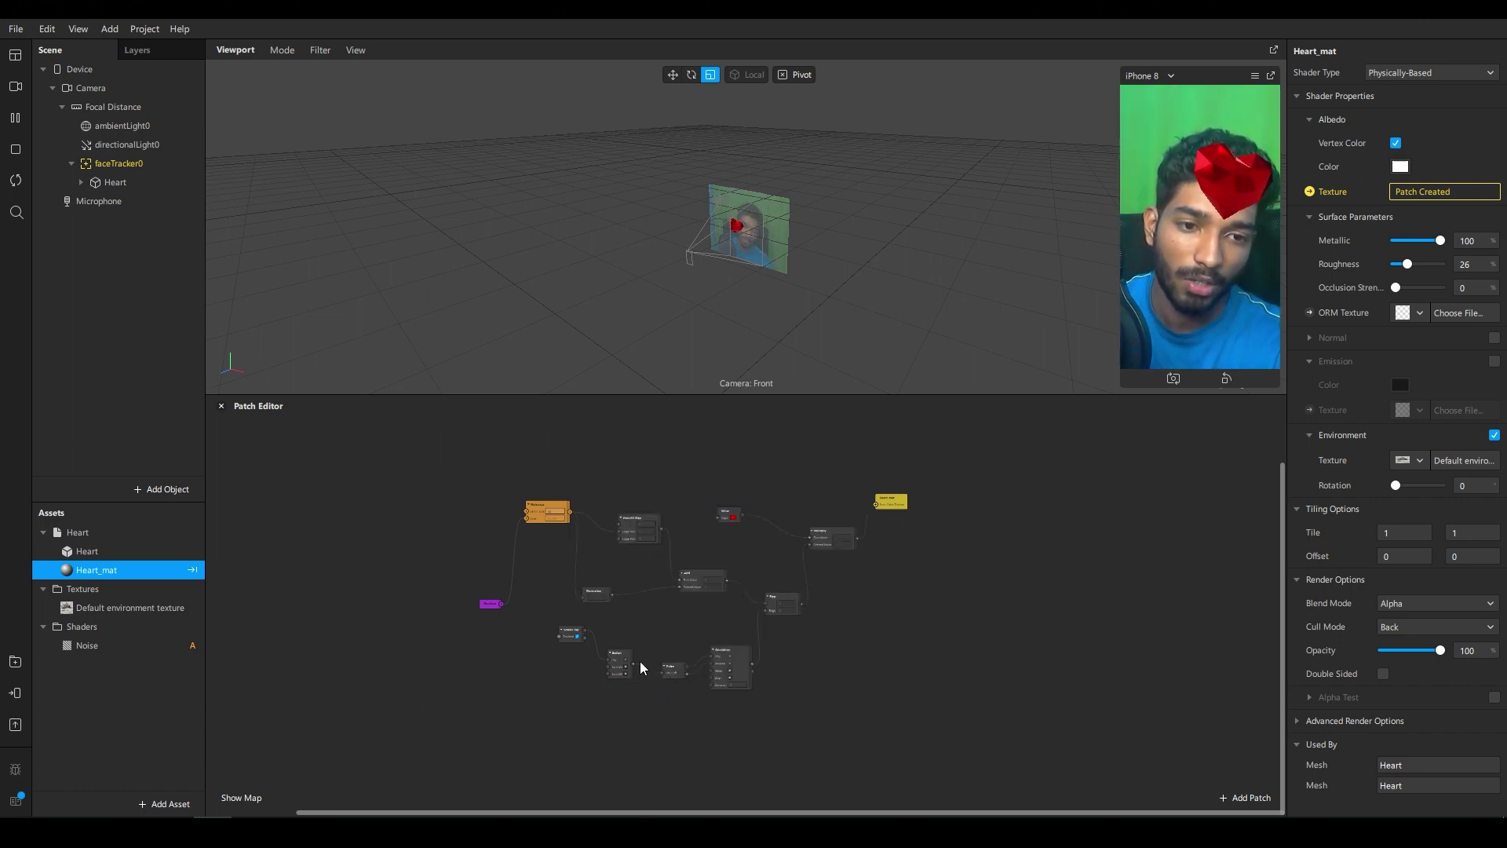
Move the Screen Tap, Switch and Pulse patches away from the Animation patch to separate the tap-control chain
{"action": "scroll", "coordinate": [581, 667], "scroll_direction": "up", "scroll_amount": 2}
{"action": "left_click_drag", "start_coordinate": [675, 714], "coordinate": [553, 624]}
{"action": "left_click_drag", "start_coordinate": [628, 656], "coordinate": [543, 694]}
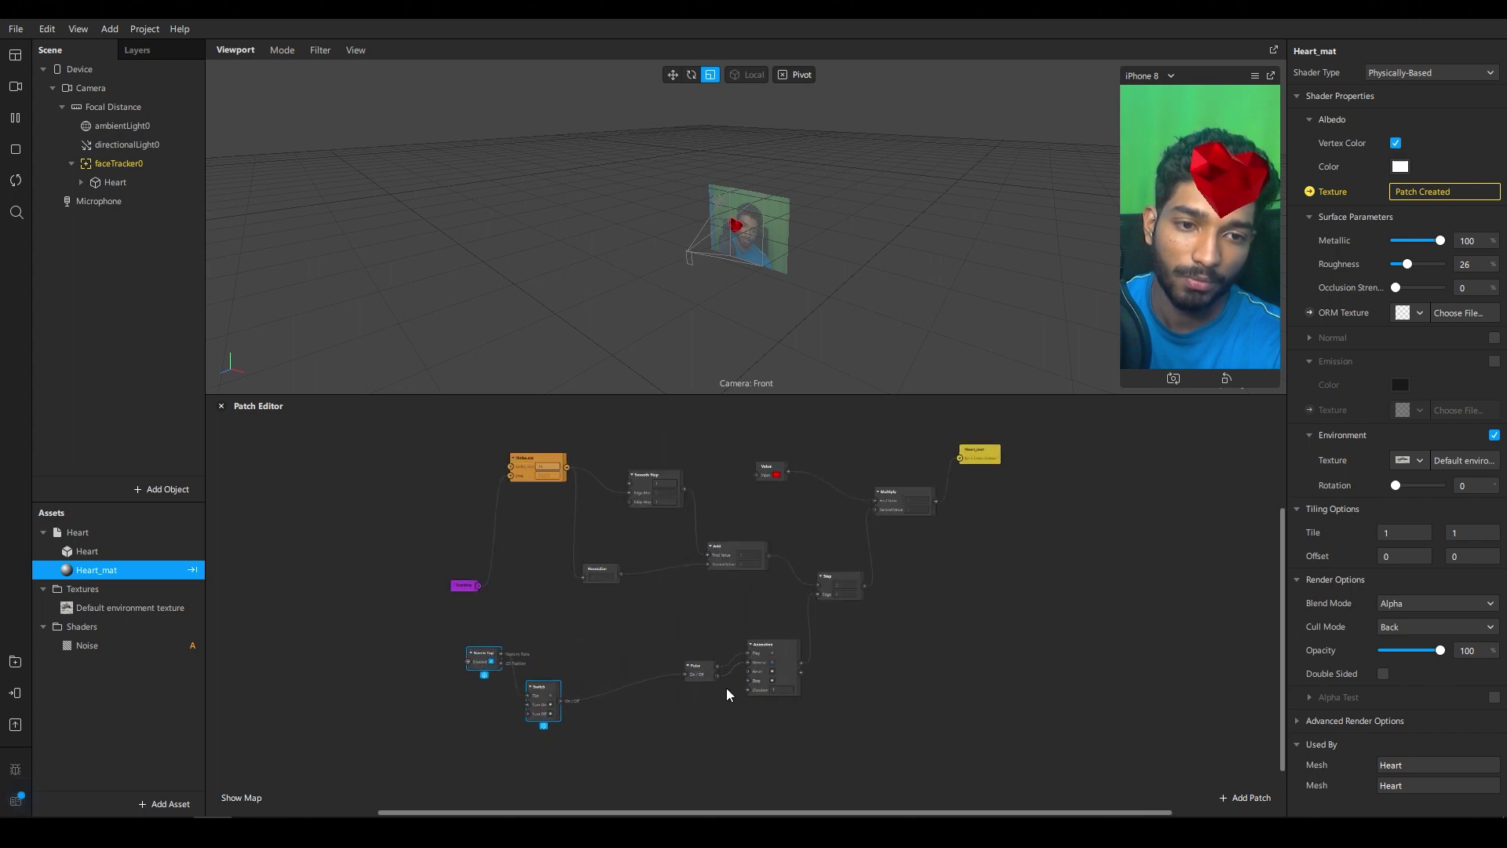
{"action": "left_click_drag", "start_coordinate": [708, 673], "coordinate": [637, 701]}
Delete all patches between the Noise shader and Heart_mat, including Value, Multiply, Step and Animation, keeping the Screen Tap, Switch and Pulse chain
{"action": "left_click", "coordinate": [854, 756]}
{"action": "left_click_drag", "start_coordinate": [920, 722], "coordinate": [685, 444]}
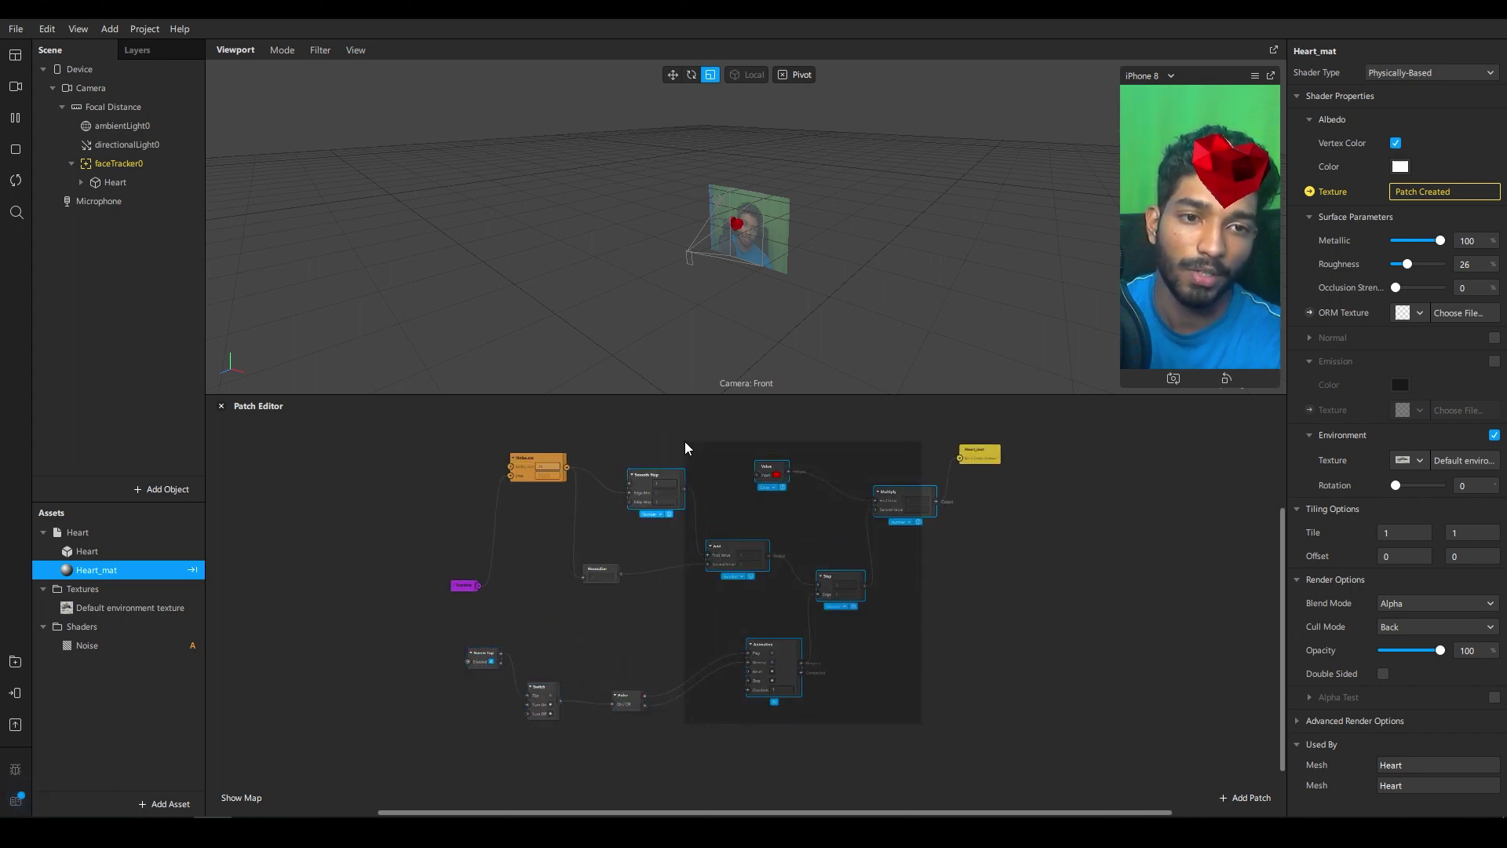
{"action": "key", "text": "Delete"}
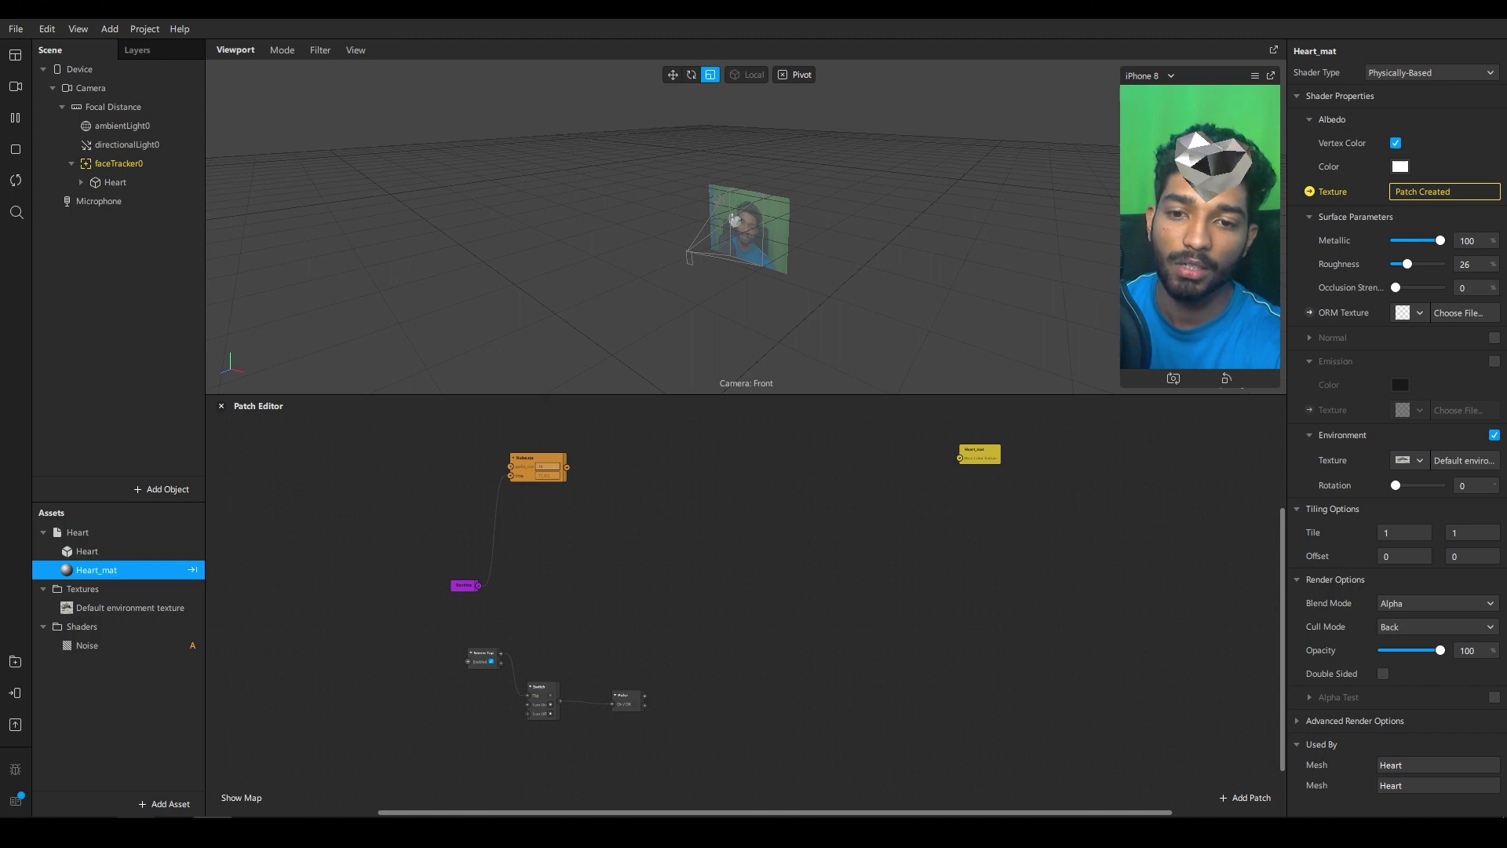
Import the Materialize patch asset from the desktop and place it in the patch graph
{"action": "left_click", "coordinate": [157, 808]}
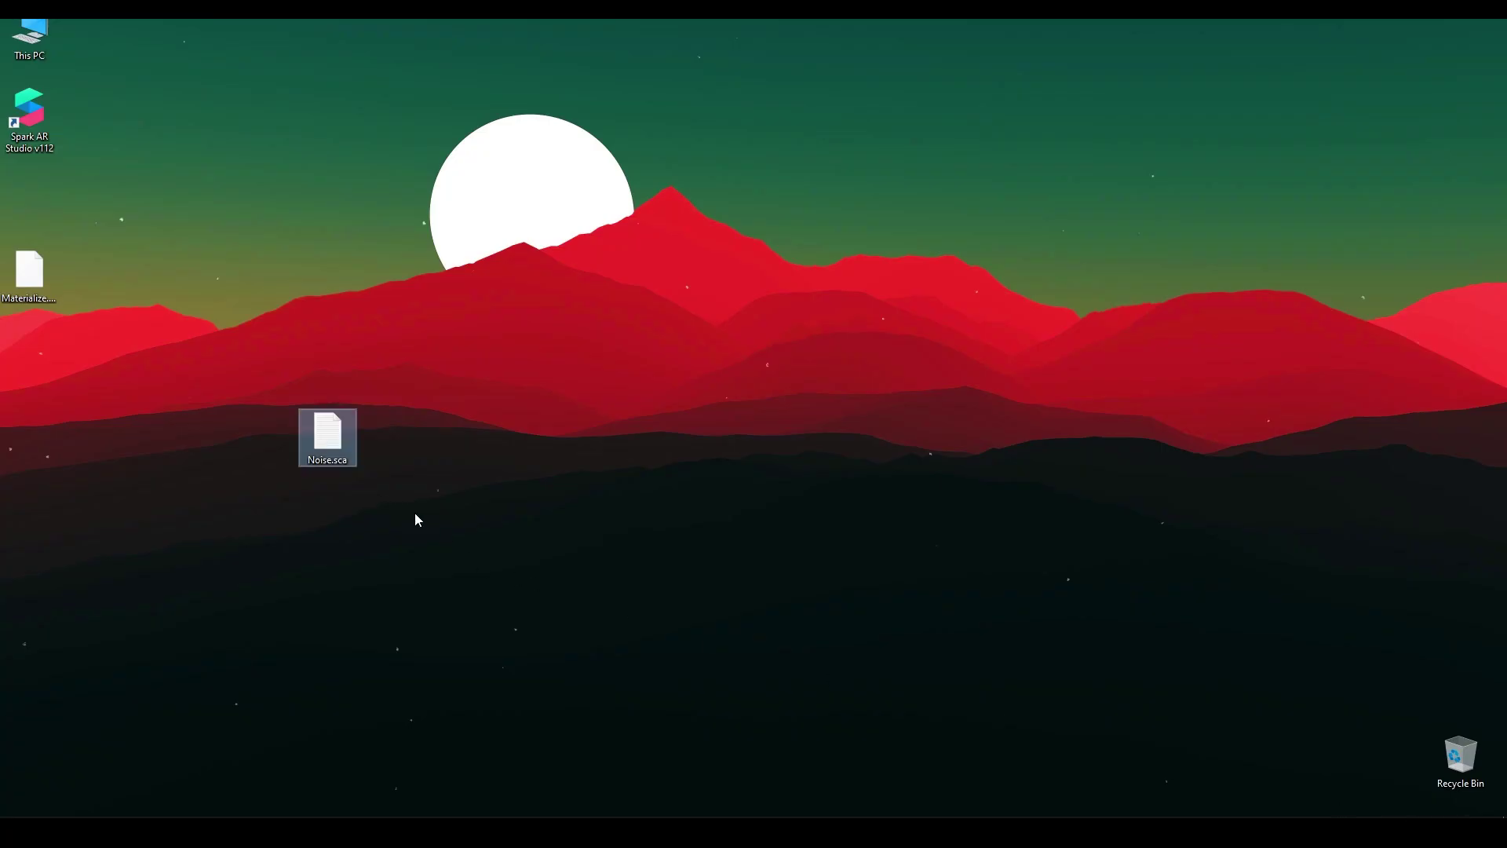
{"action": "left_click_drag", "start_coordinate": [29, 271], "coordinate": [756, 562]}
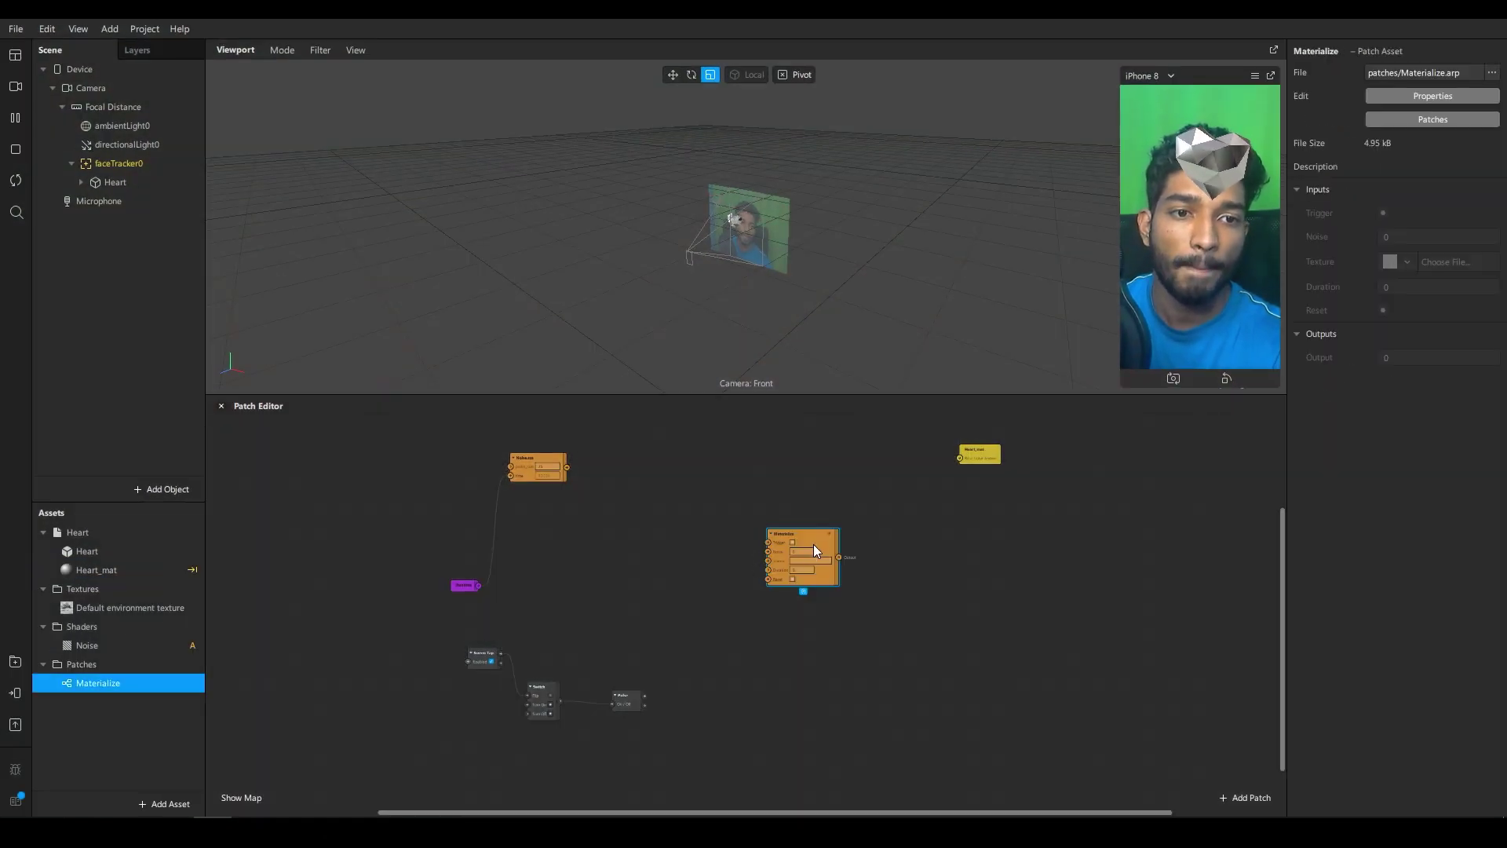
Connect the Noise.sca shader's output to Materialize's Noise input and move the Noise.sca patch closer to Materialize
{"action": "scroll", "coordinate": [799, 526], "scroll_direction": "up", "scroll_amount": 2}
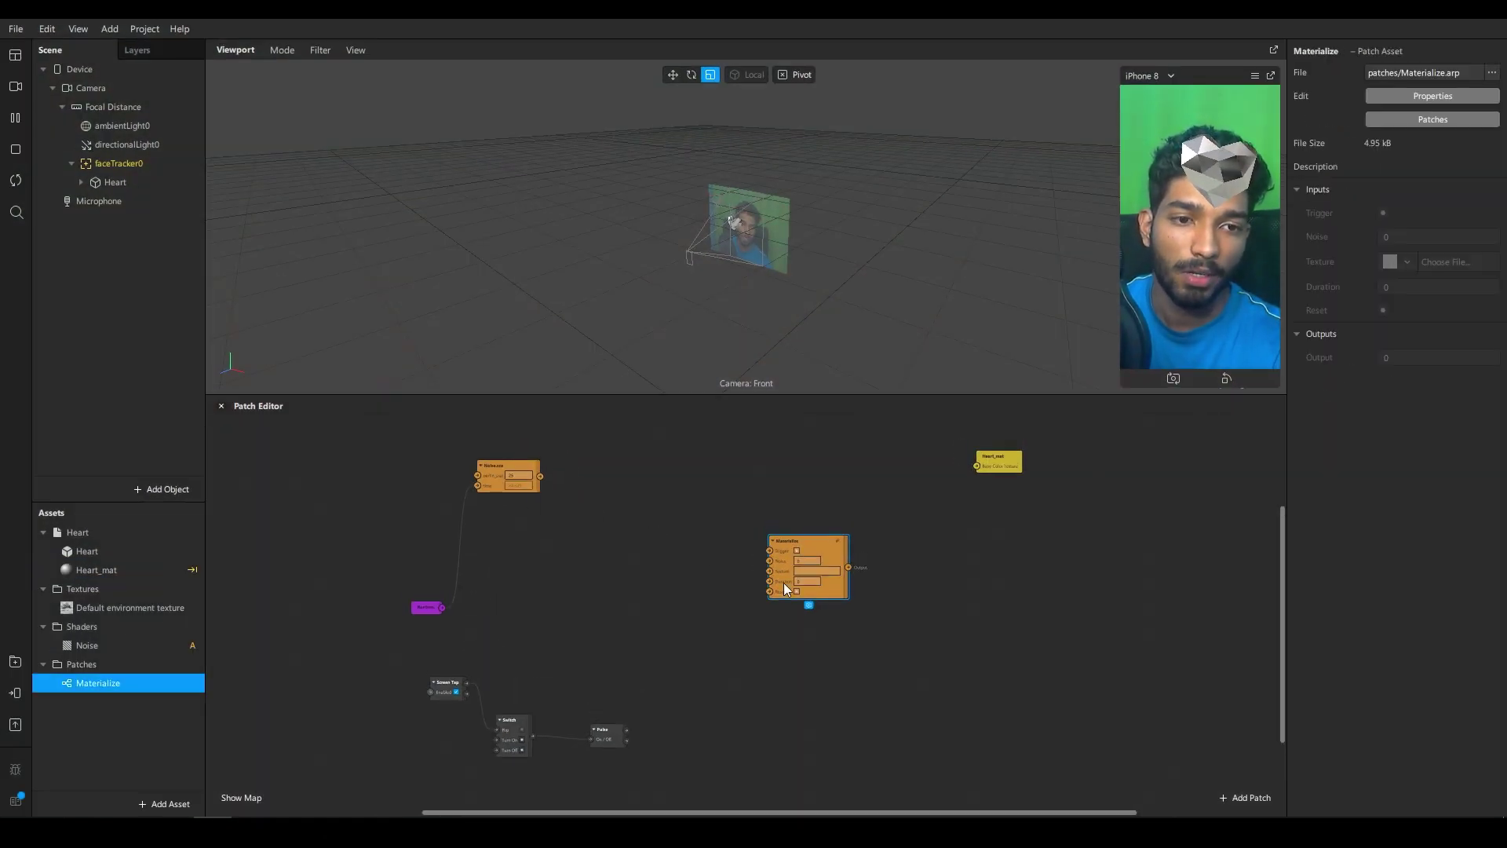
{"action": "scroll", "coordinate": [783, 582], "scroll_direction": "up", "scroll_amount": 4}
{"action": "scroll", "coordinate": [814, 554], "scroll_direction": "down", "scroll_amount": 2}
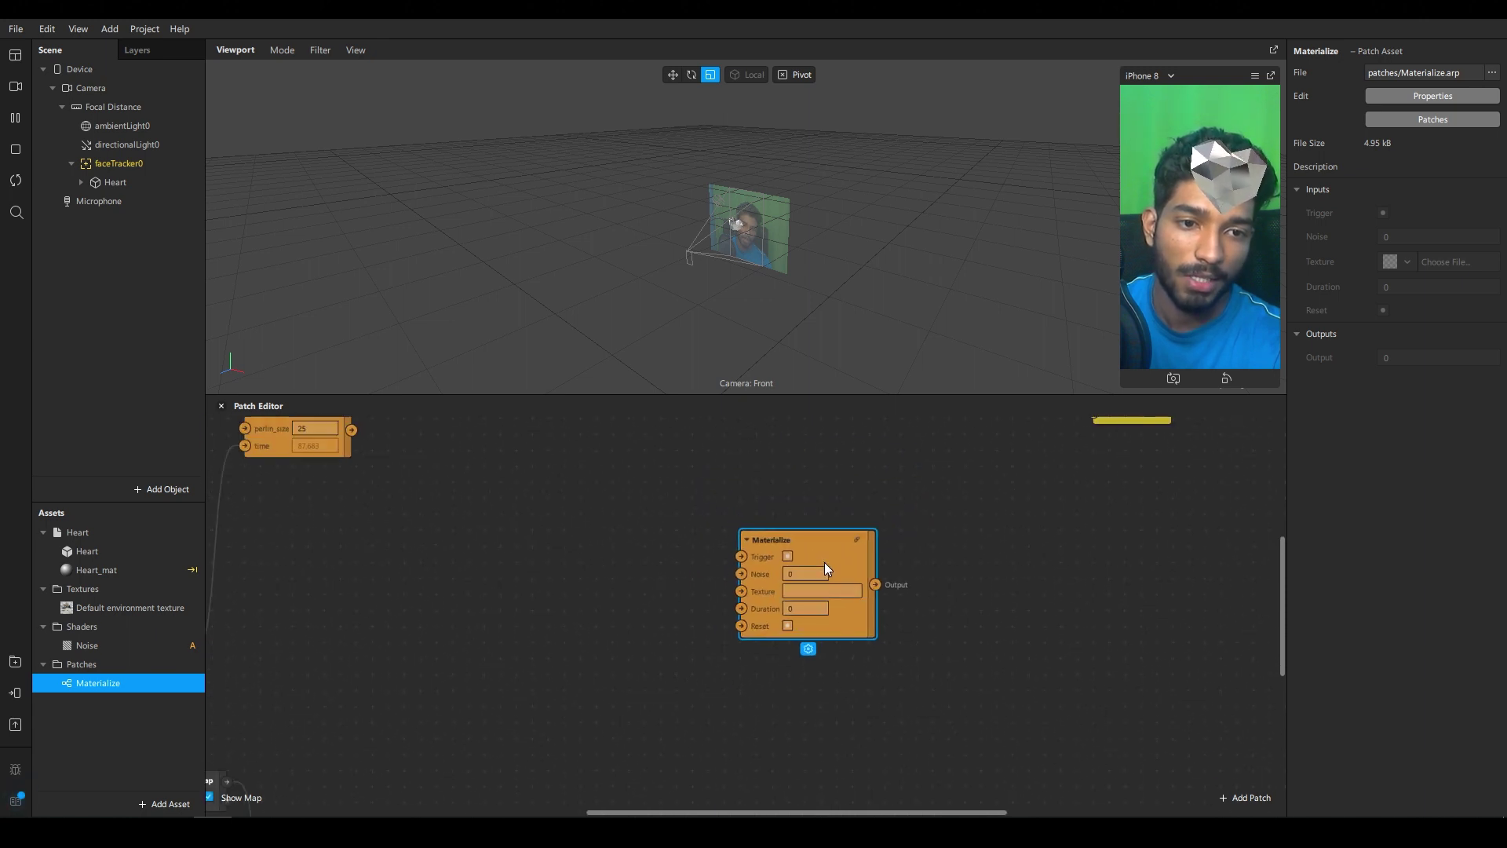
{"action": "left_click_drag", "start_coordinate": [311, 439], "coordinate": [742, 573]}
{"action": "mouse_move", "coordinate": [357, 500]}
{"action": "left_mouse_down"}
{"action": "mouse_move", "coordinate": [358, 564]}
{"action": "mouse_move", "coordinate": [372, 516]}
{"action": "left_mouse_up"}
Connect Pulse's first output to Materialize's Trigger input and Pulse's second output to its Reset input
{"action": "left_click", "coordinate": [742, 556]}
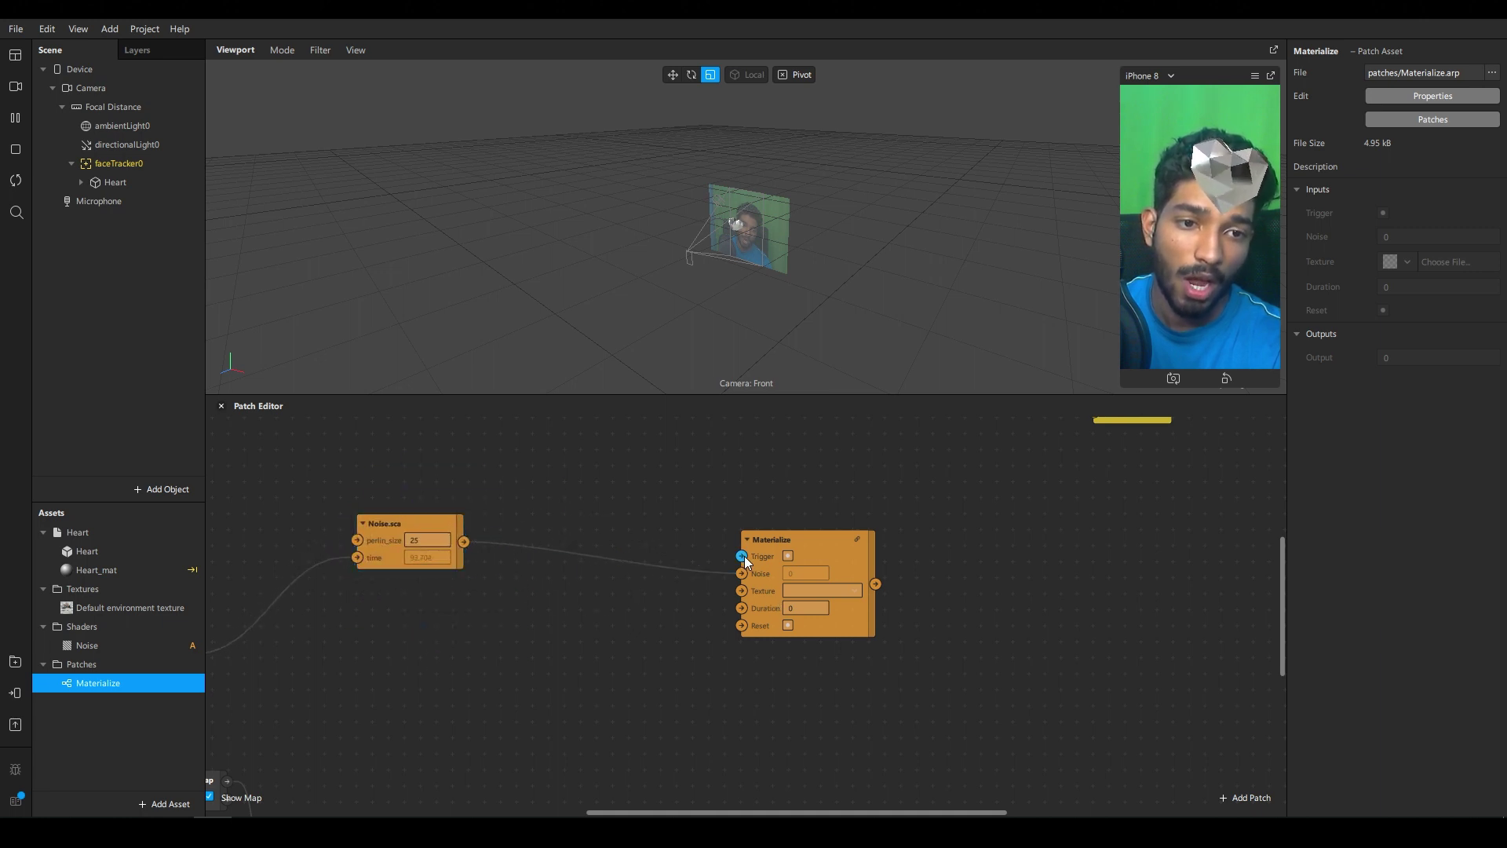
{"action": "scroll", "coordinate": [744, 556], "scroll_direction": "down", "scroll_amount": 2}
{"action": "scroll", "coordinate": [726, 562], "scroll_direction": "down", "scroll_amount": 3, "text": "ctrl"}
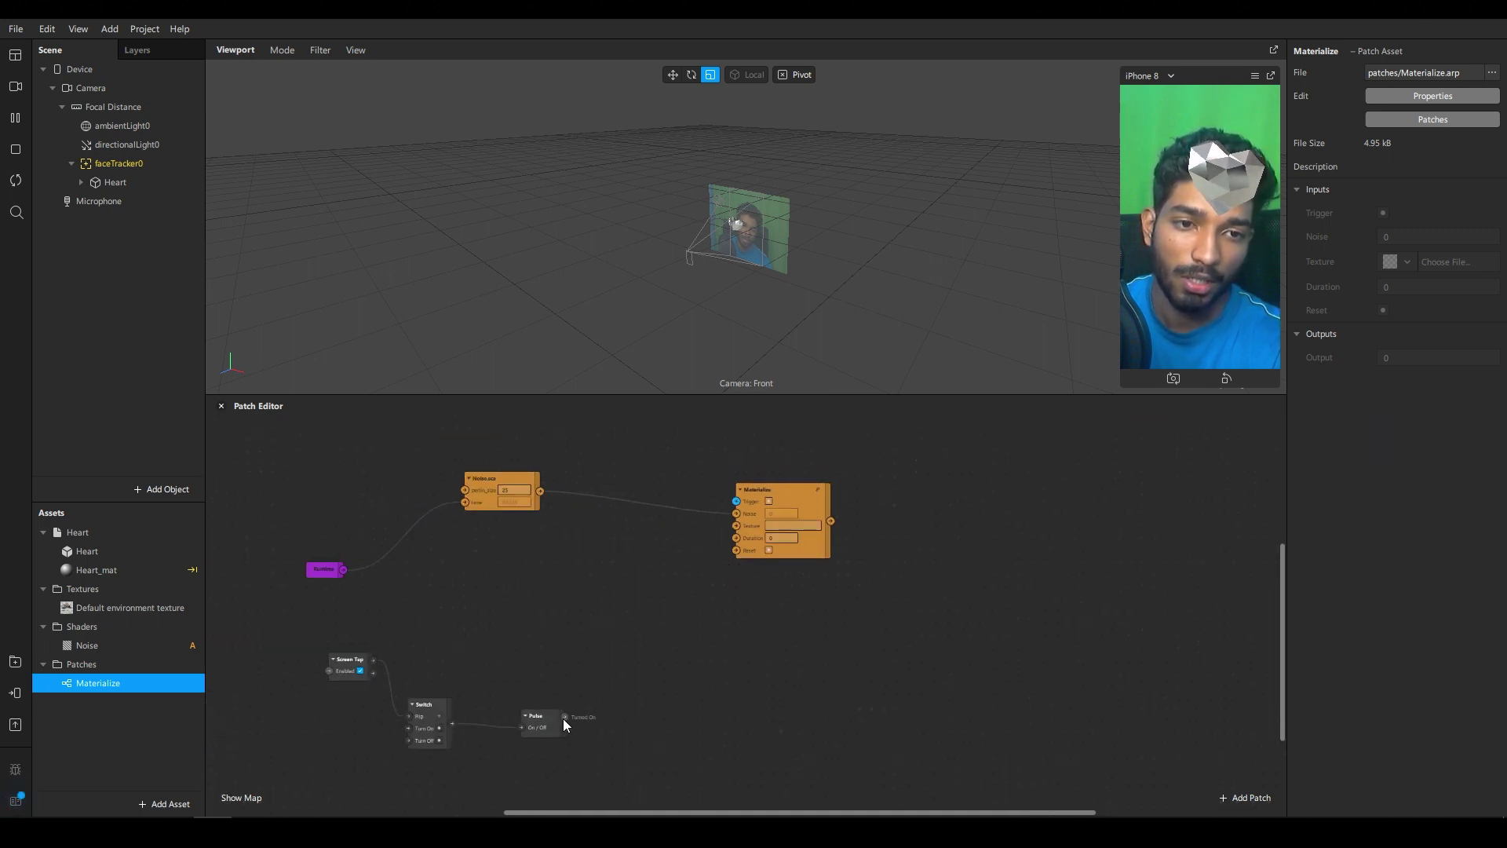
{"action": "left_click_drag", "start_coordinate": [563, 717], "coordinate": [736, 502]}
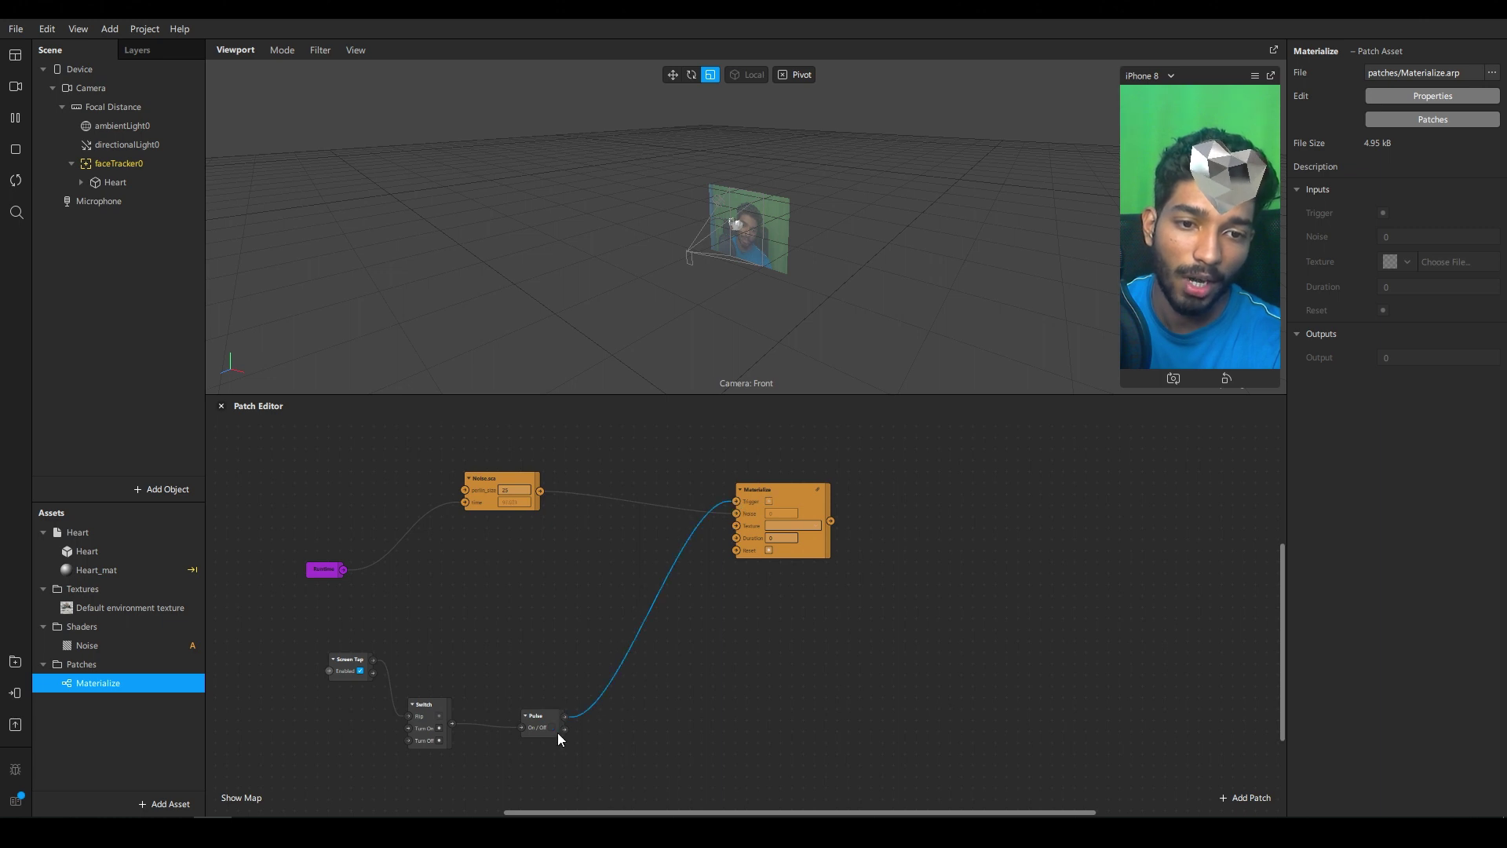
{"action": "left_click_drag", "start_coordinate": [565, 728], "coordinate": [698, 637]}
{"action": "left_click_drag", "start_coordinate": [737, 555], "coordinate": [737, 550]}
Add a Value patch in the space between the Noise.sca and Materialize patches
{"action": "scroll", "coordinate": [776, 568], "scroll_direction": "up", "scroll_amount": 3, "text": "ctrl"}
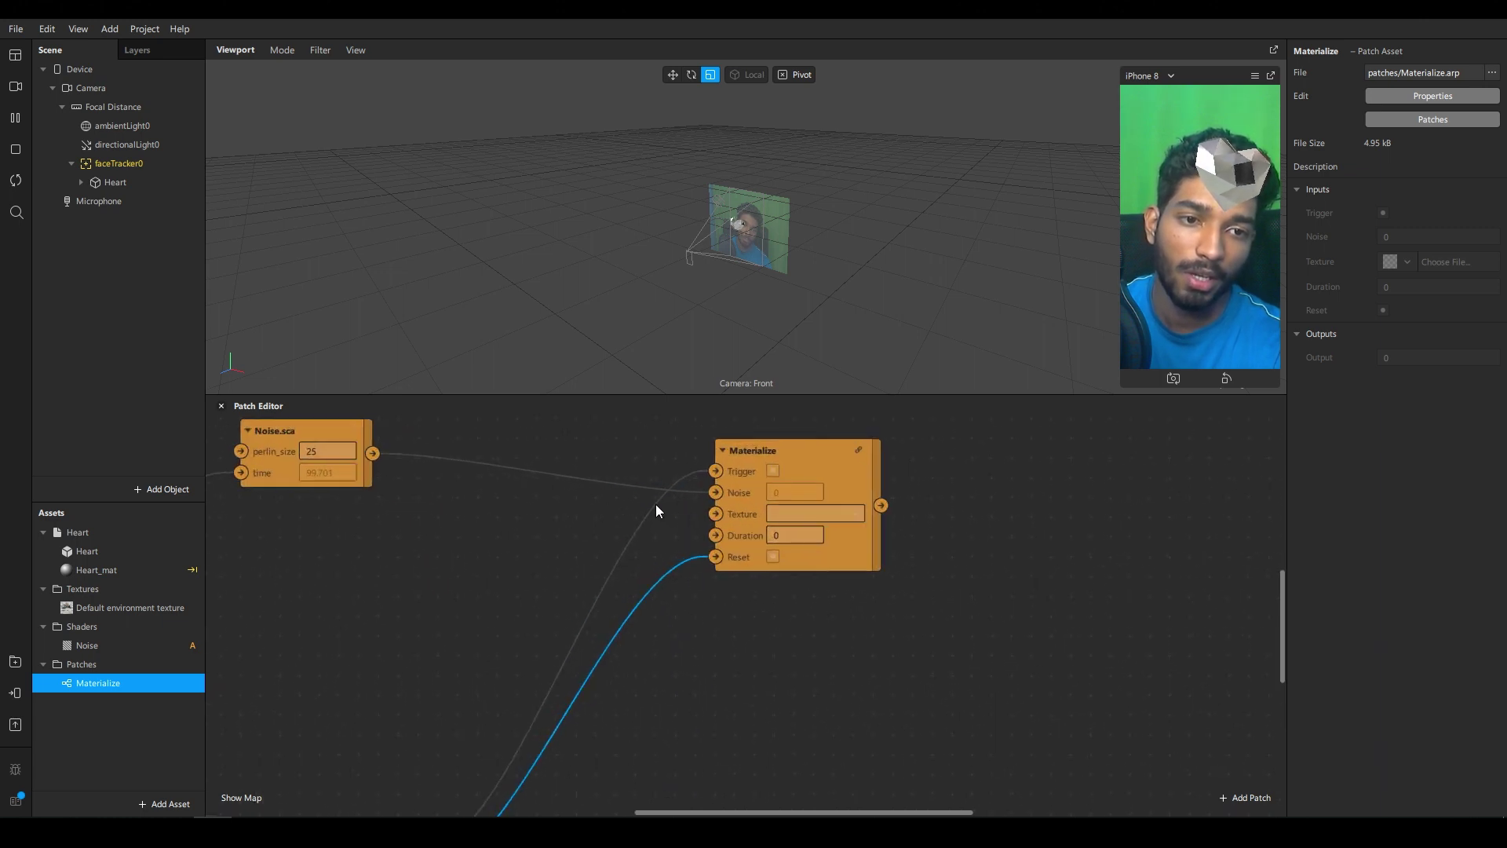
{"action": "scroll", "coordinate": [751, 540], "scroll_direction": "up", "scroll_amount": 1}
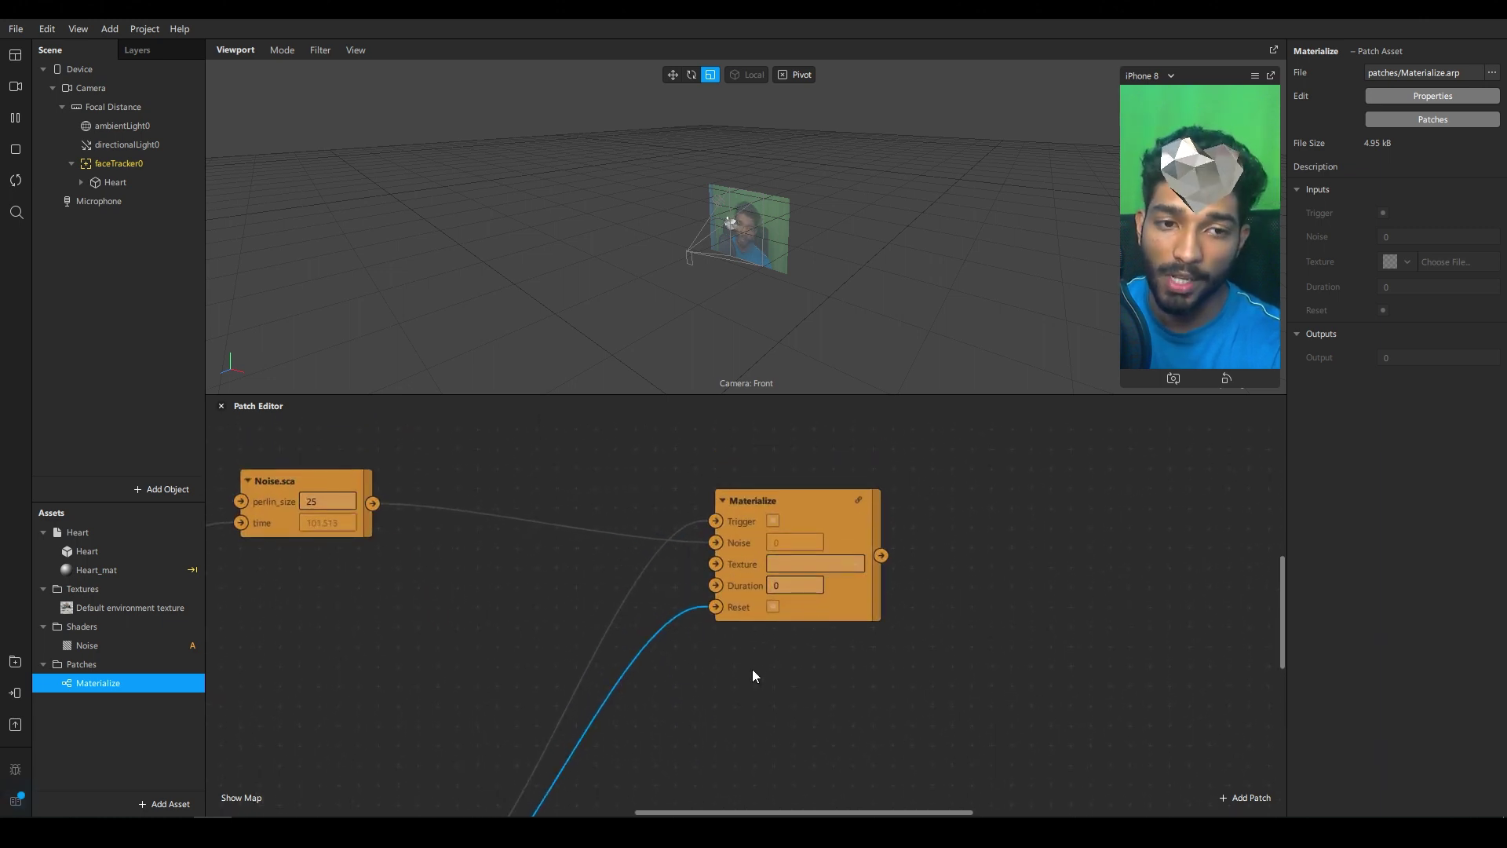
{"action": "scroll", "coordinate": [716, 575], "scroll_direction": "down", "scroll_amount": 4, "text": "ctrl"}
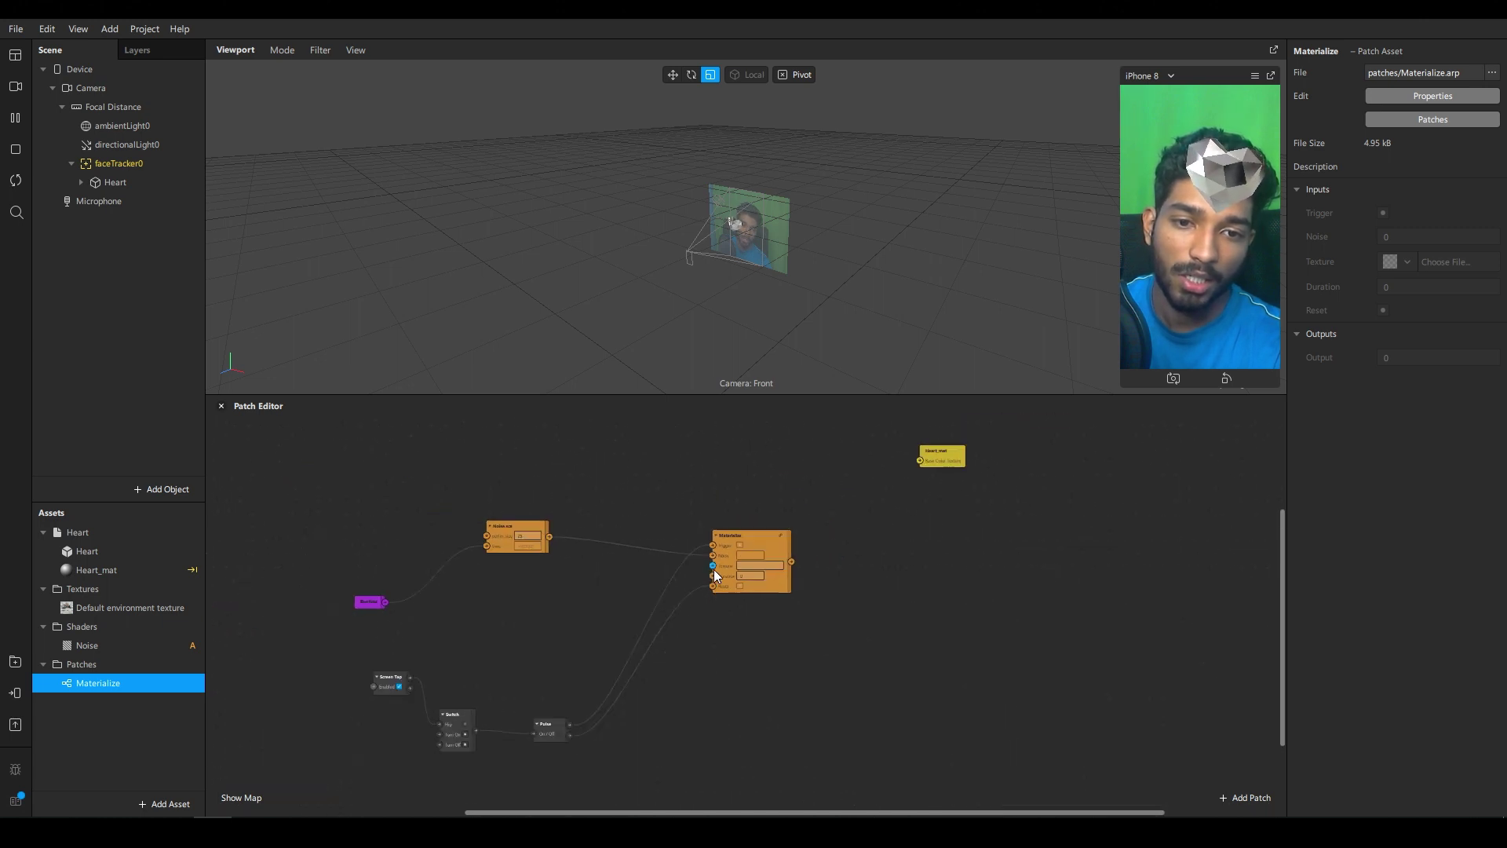
{"action": "scroll", "coordinate": [619, 601], "scroll_direction": "up", "scroll_amount": 1}
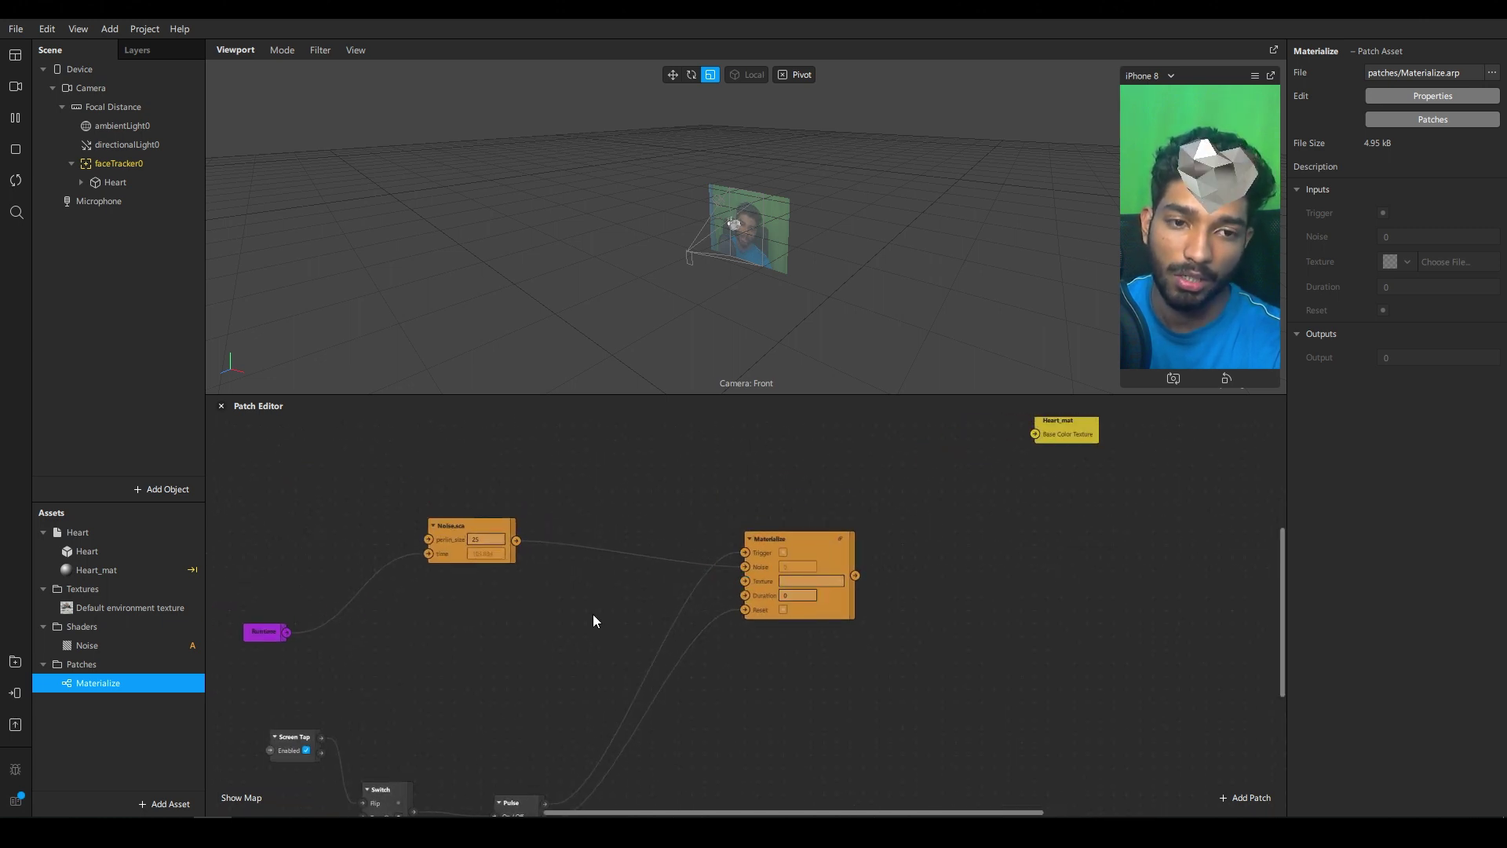
{"action": "scroll", "coordinate": [592, 614], "scroll_direction": "up", "scroll_amount": 2, "text": "ctrl"}
{"action": "double_click", "coordinate": [592, 613]}
{"action": "type", "text": "c"}
{"action": "key", "text": "BackSpace"}
{"action": "type", "text": "value"}
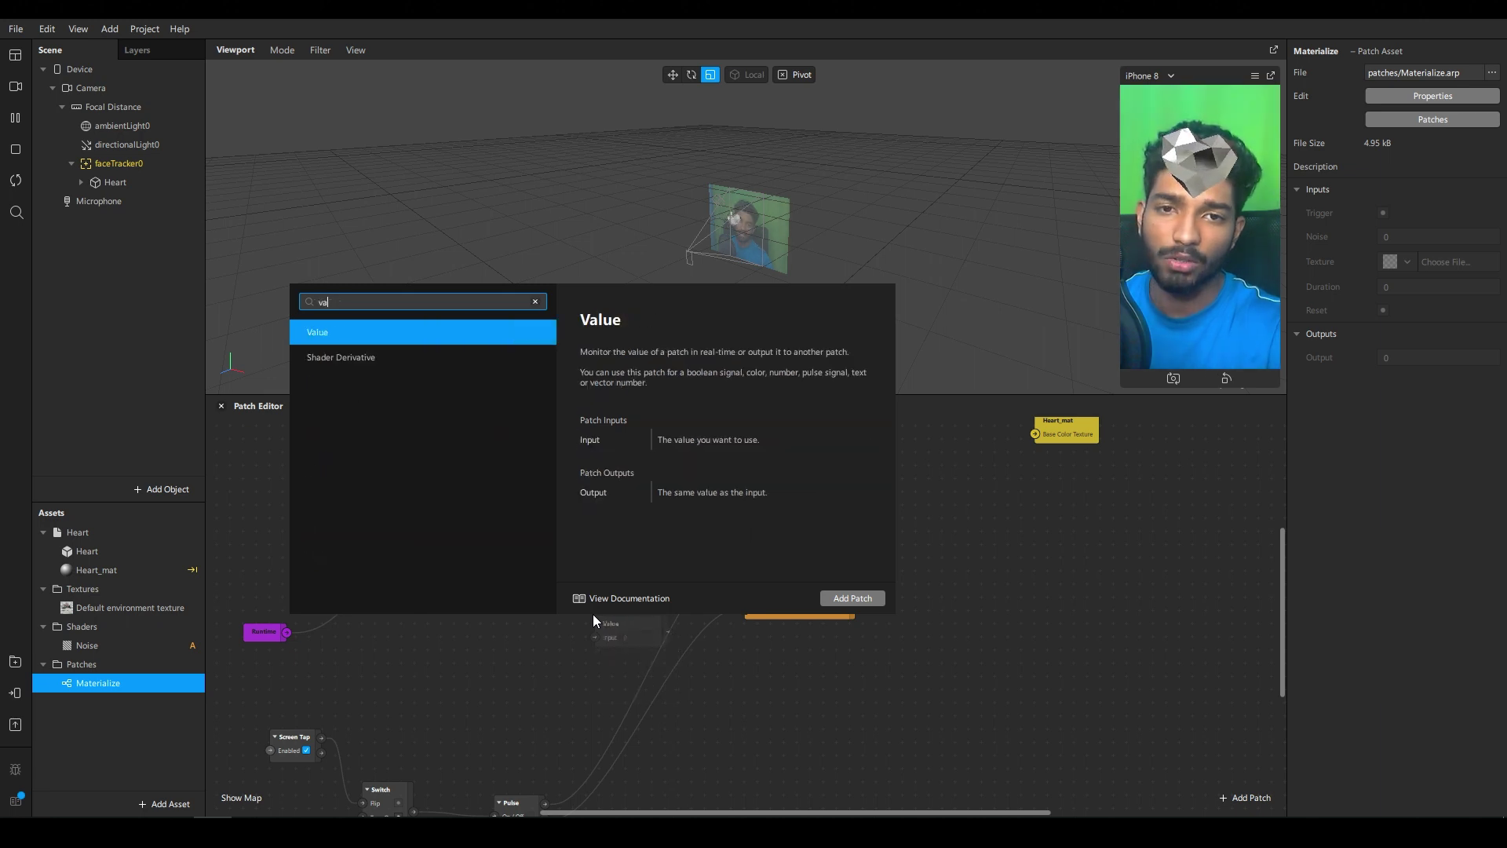
{"action": "key", "text": "Return"}
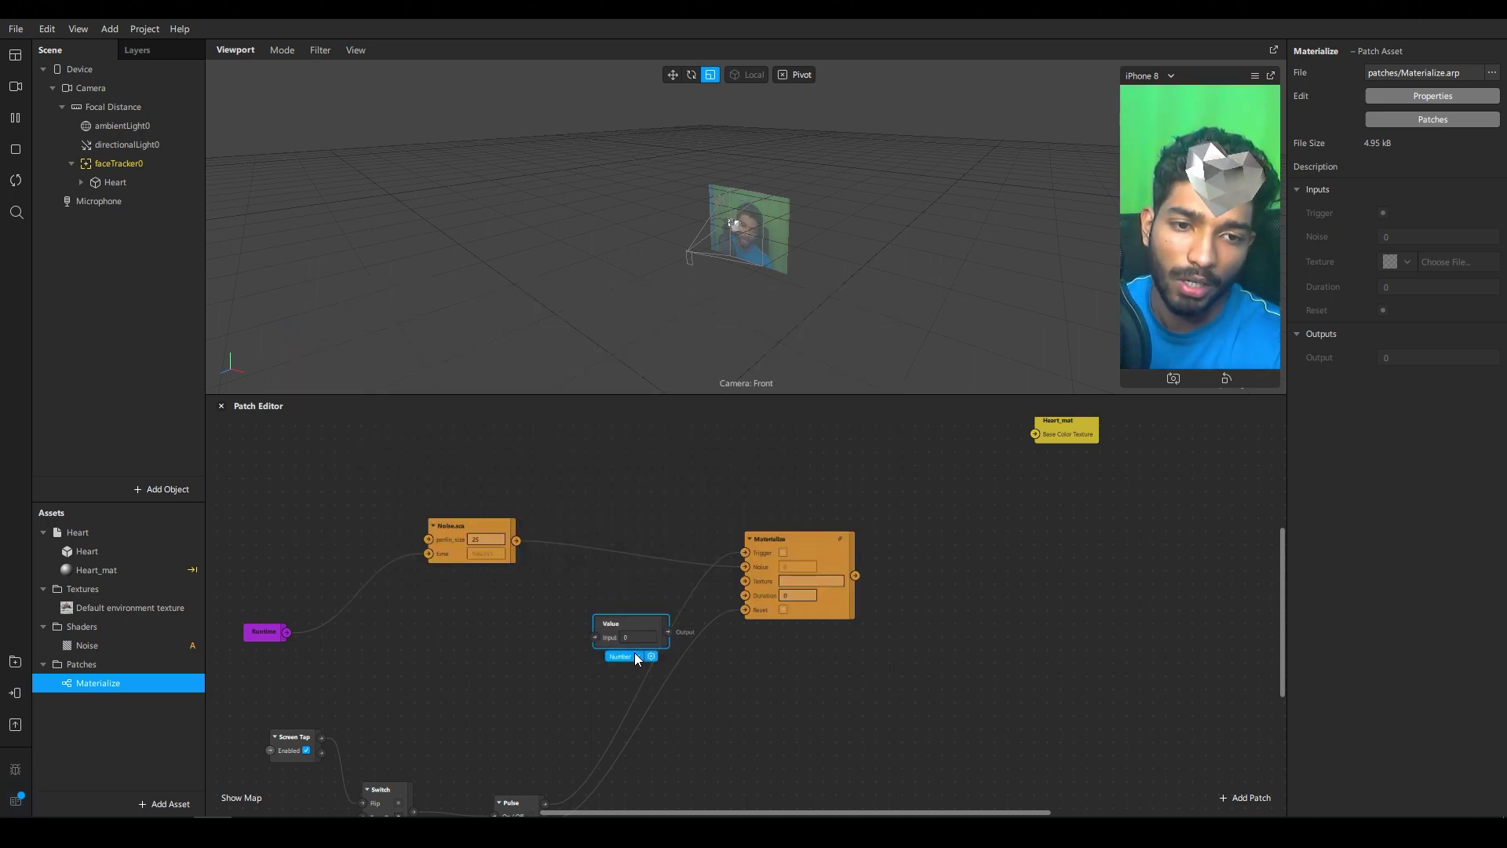
Change the Value patch to a color type, set it to red, and connect it to Materialize's Texture input
{"action": "left_click", "coordinate": [634, 653]}
{"action": "left_click", "coordinate": [650, 671]}
{"action": "left_click", "coordinate": [629, 632]}
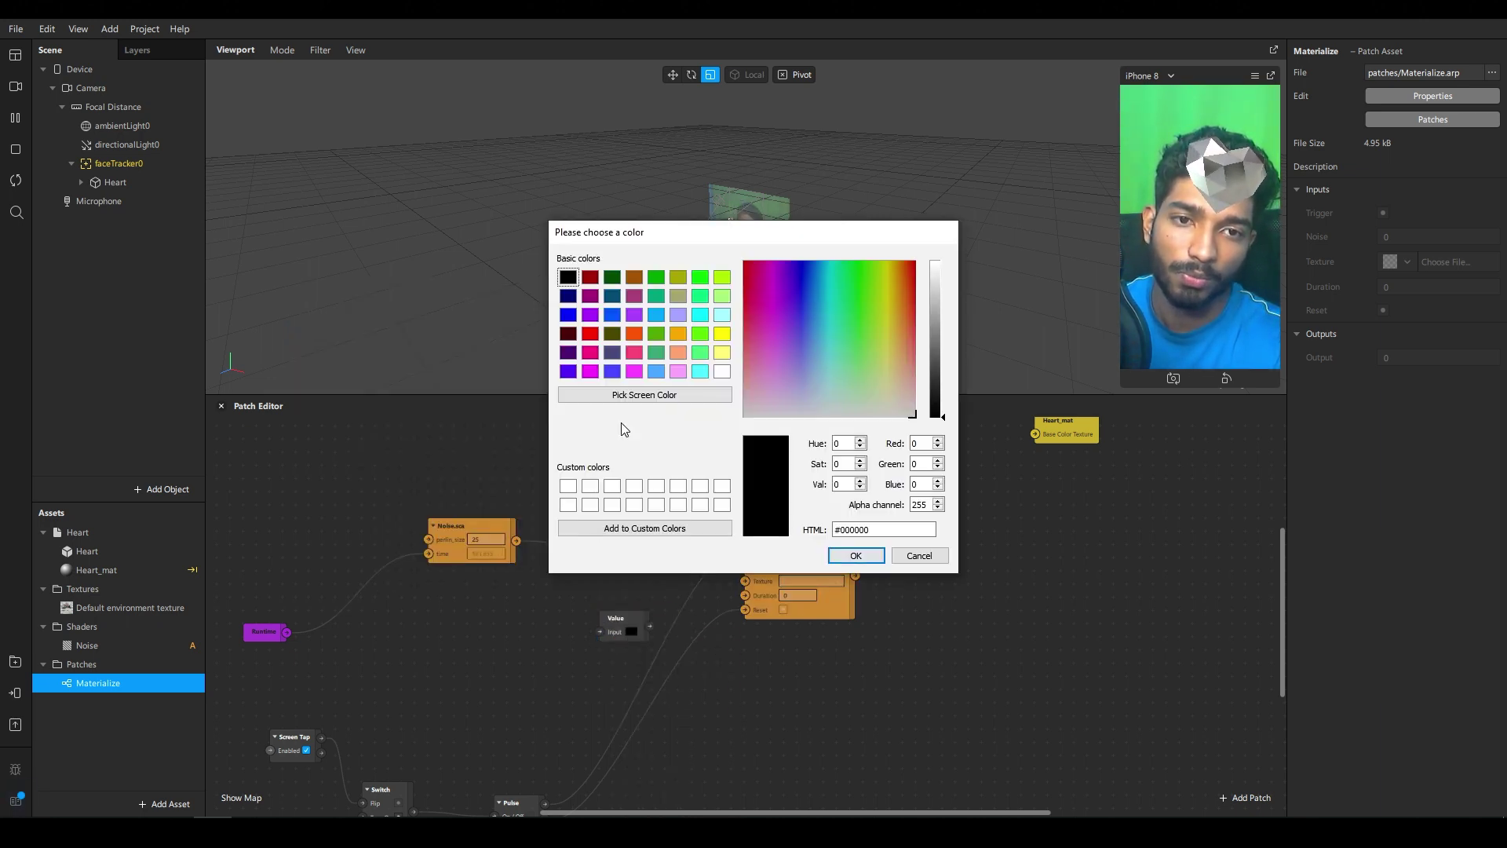
{"action": "left_click", "coordinate": [590, 333]}
{"action": "left_click", "coordinate": [856, 556]}
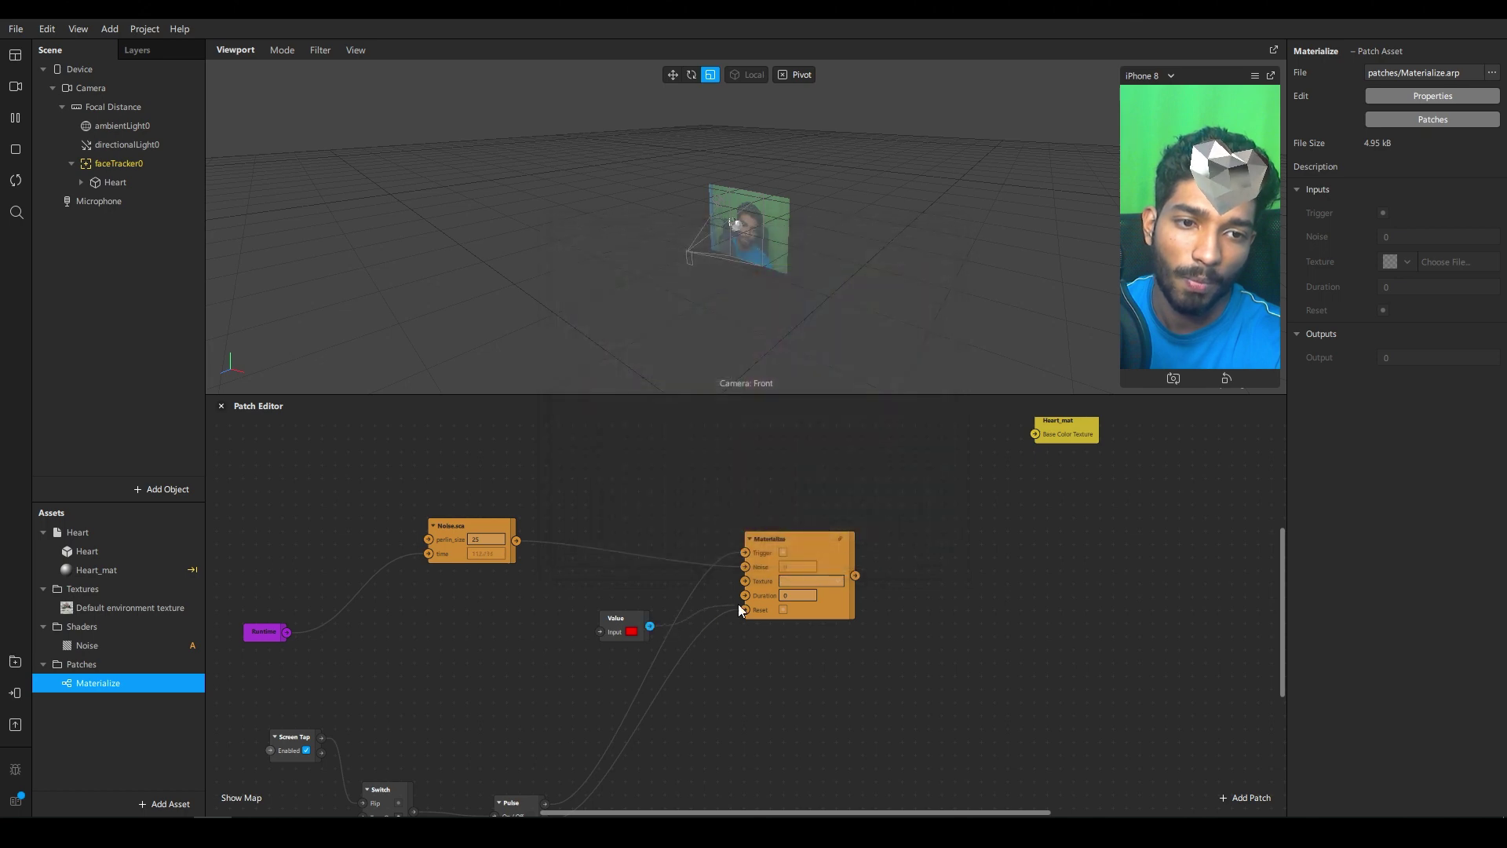
{"action": "left_click_drag", "start_coordinate": [748, 593], "coordinate": [748, 583]}
Set Materialize's Duration to 1 and connect its Output to Heart_mat's Base Color Texture
{"action": "left_click", "coordinate": [796, 595]}
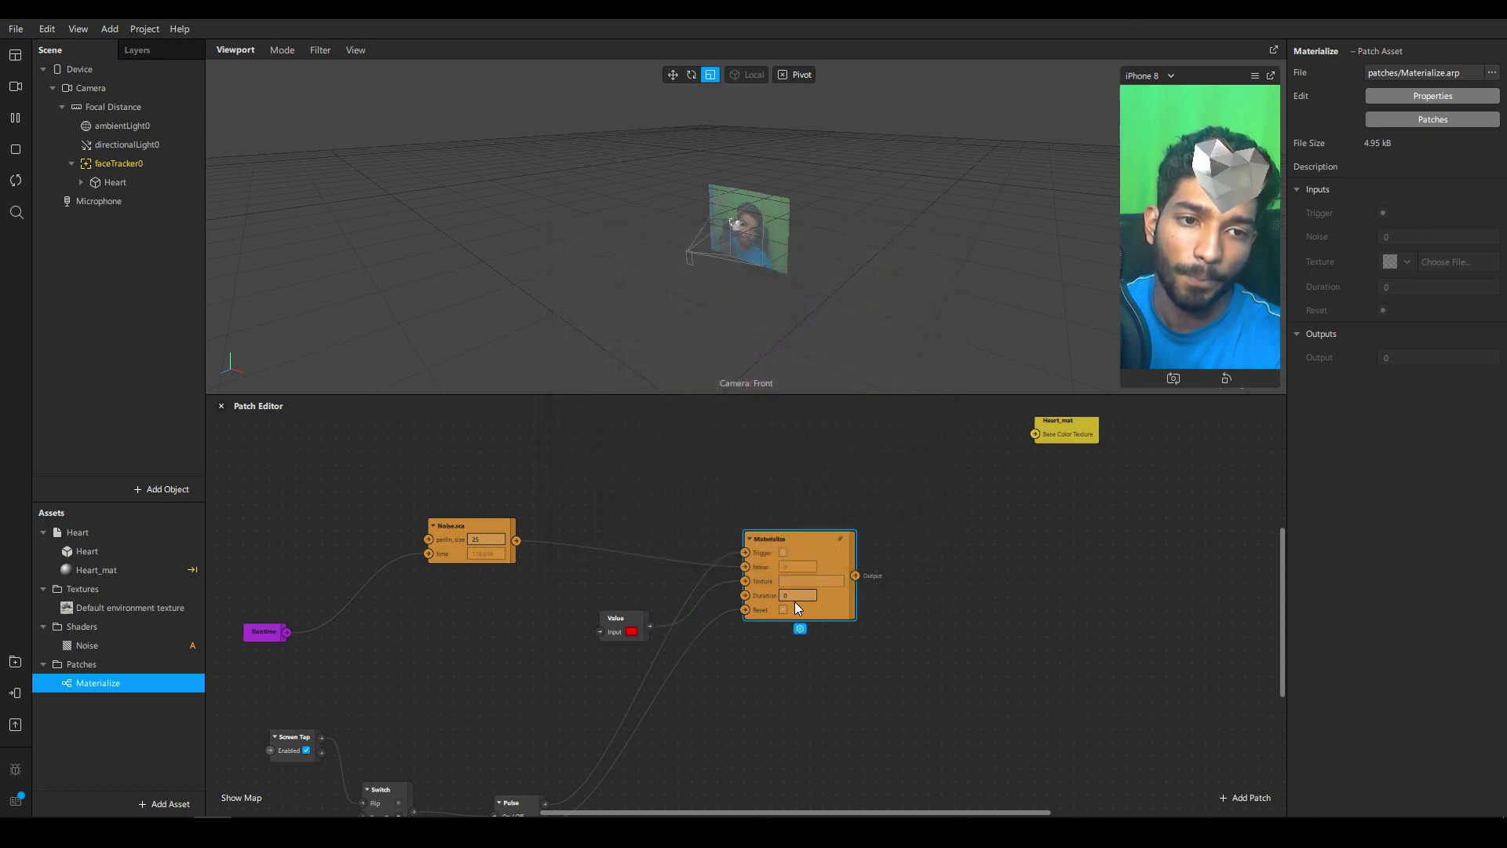
{"action": "type", "text": "1"}
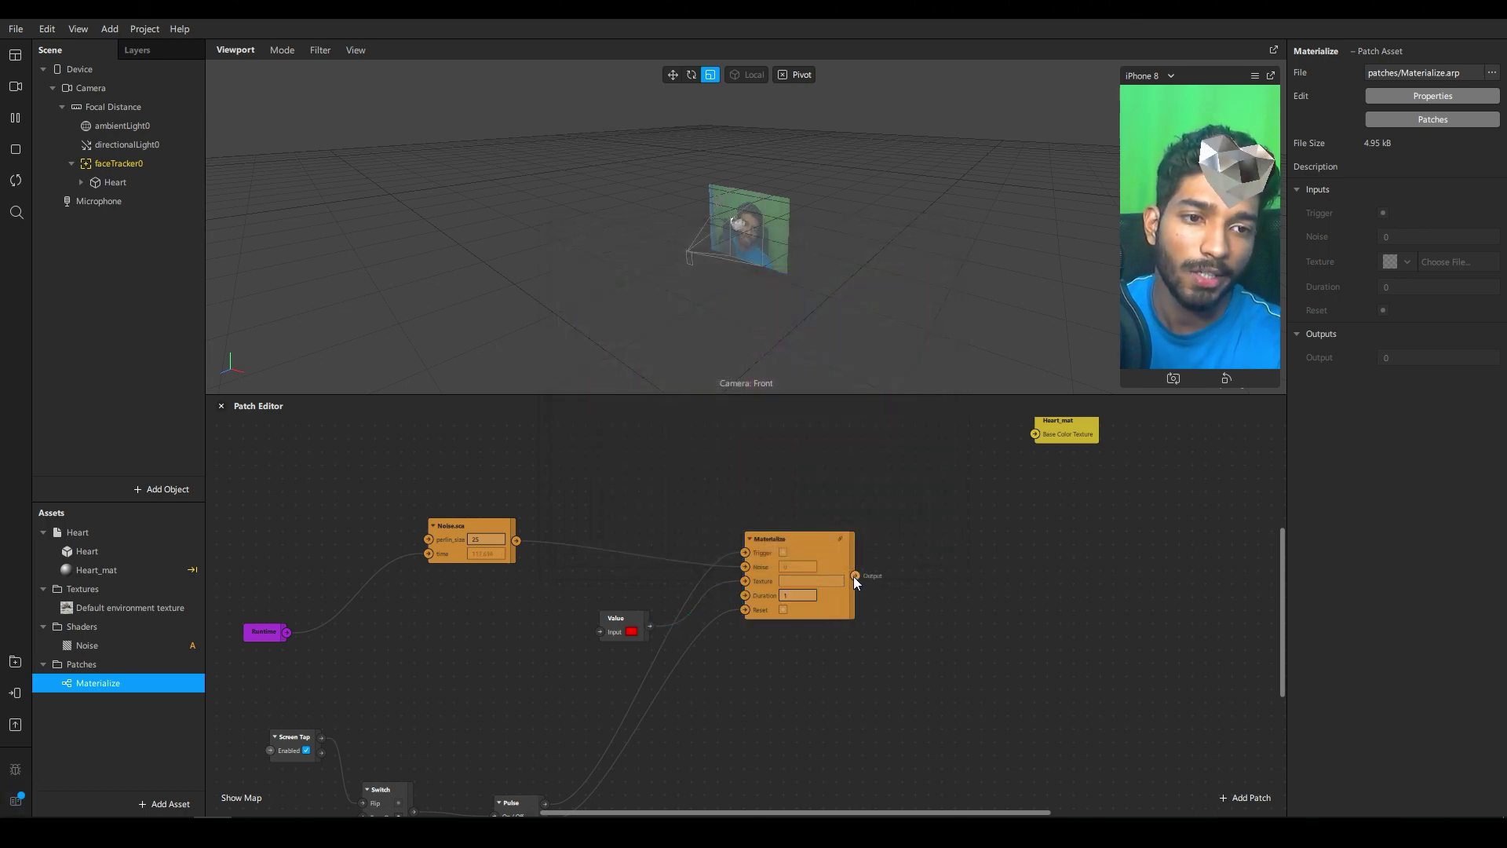
{"action": "left_click_drag", "start_coordinate": [854, 576], "coordinate": [1010, 564]}
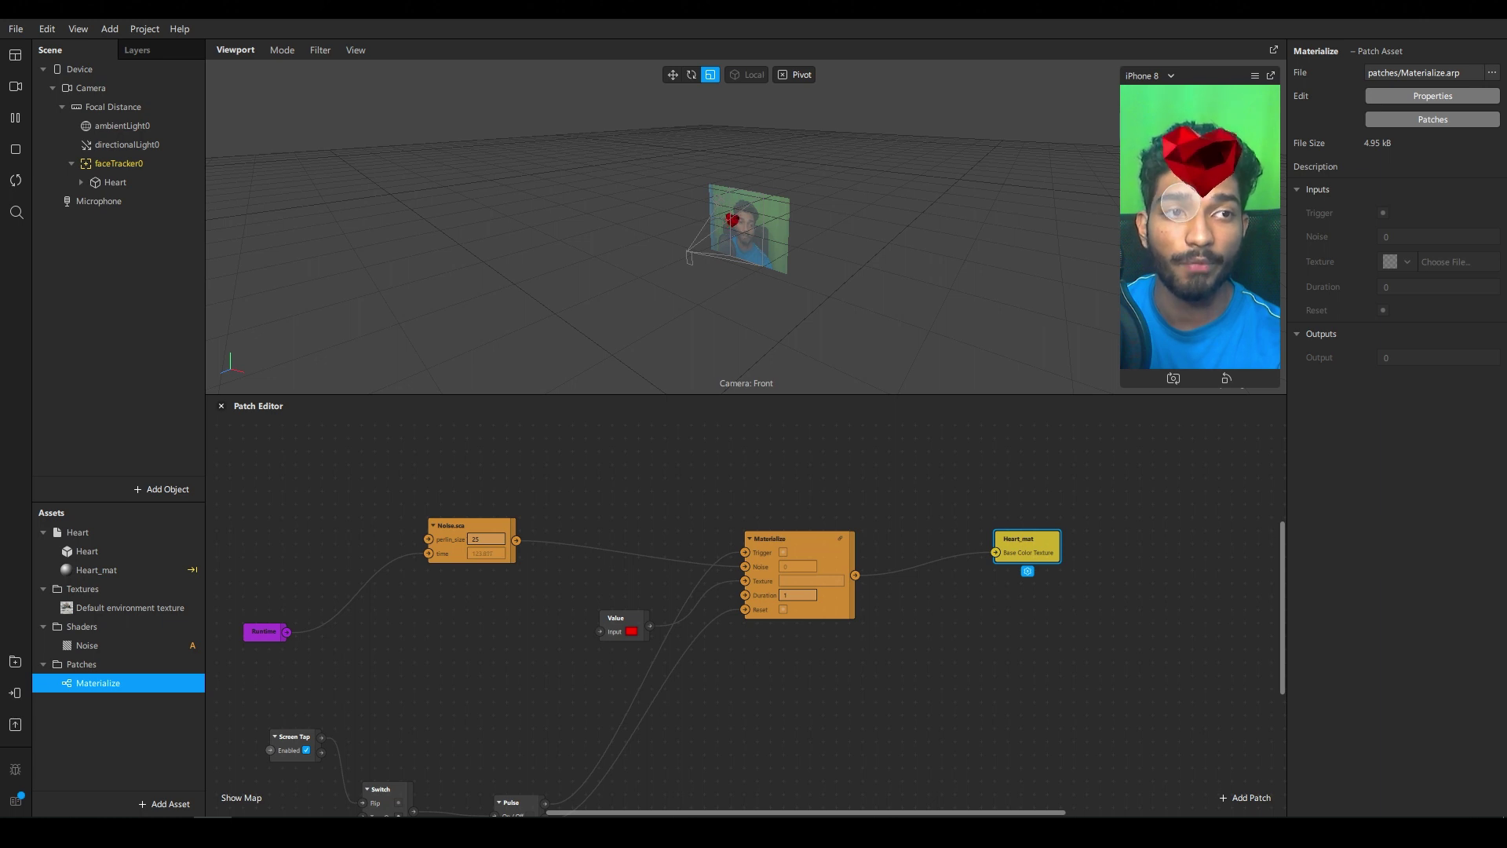
{"action": "mouse_move", "coordinate": [813, 548]}
{"action": "left_mouse_down"}
{"action": "mouse_move", "coordinate": [775, 590]}
{"action": "mouse_move", "coordinate": [821, 527]}
{"action": "left_mouse_up"}
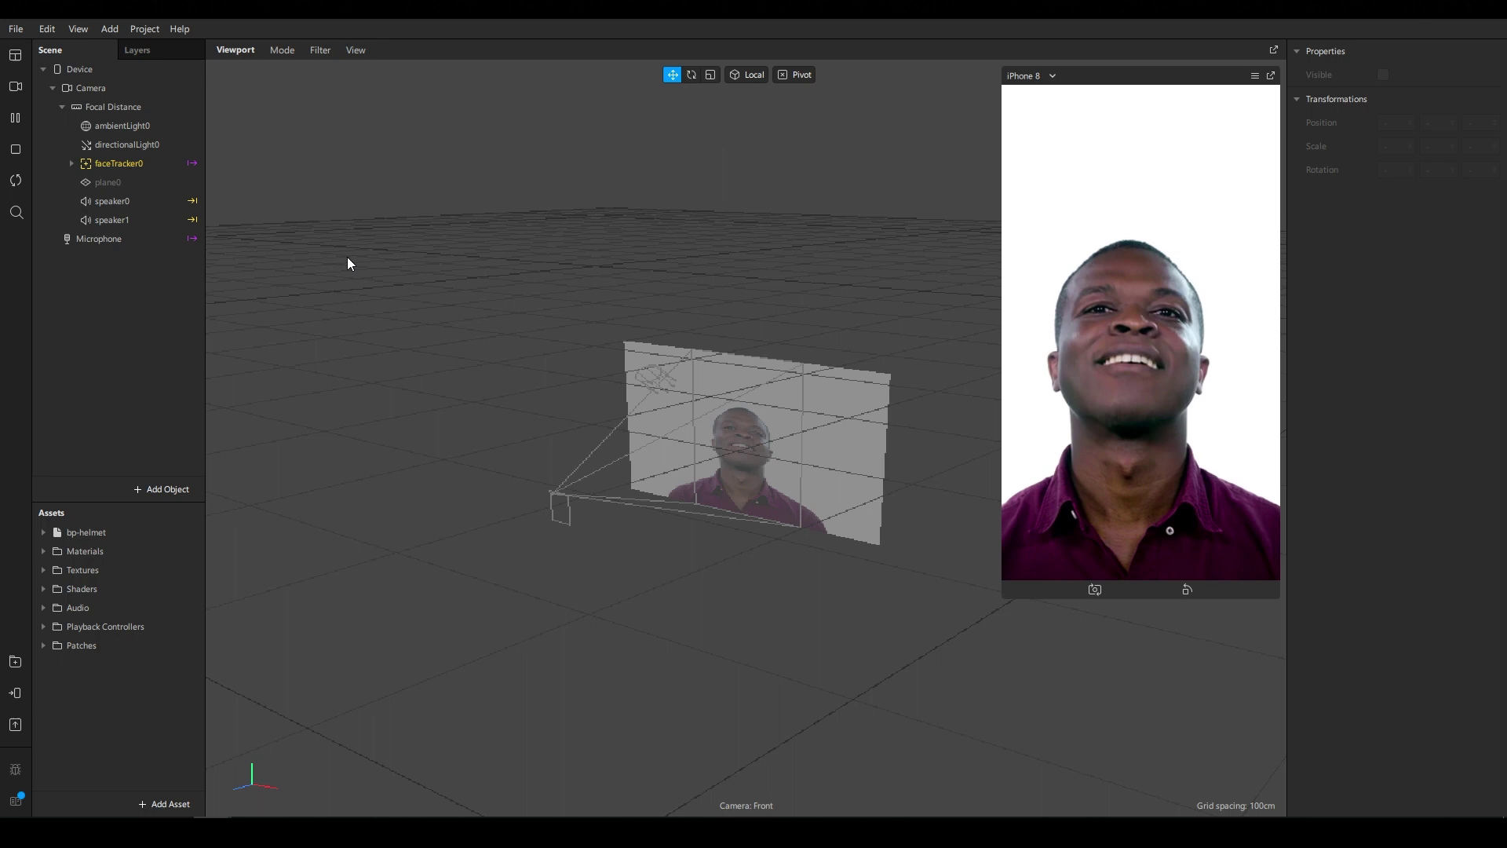
Switch the bp-helmet project's preview from the simulation video to the live webcam and resume playback
{"action": "left_click", "coordinate": [21, 120]}
{"action": "left_click", "coordinate": [16, 88]}
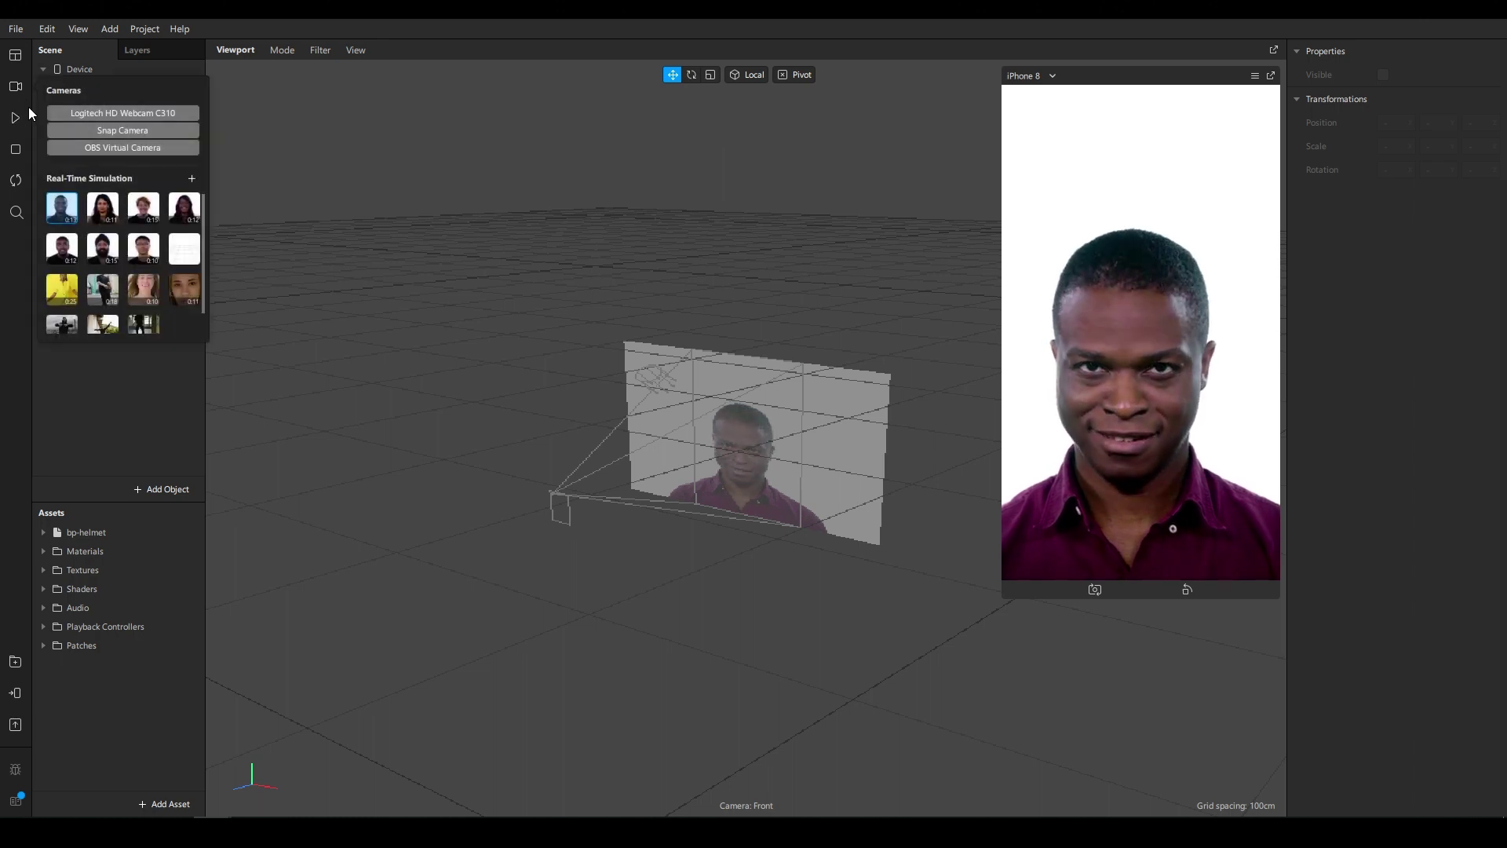
{"action": "left_click", "coordinate": [19, 117]}
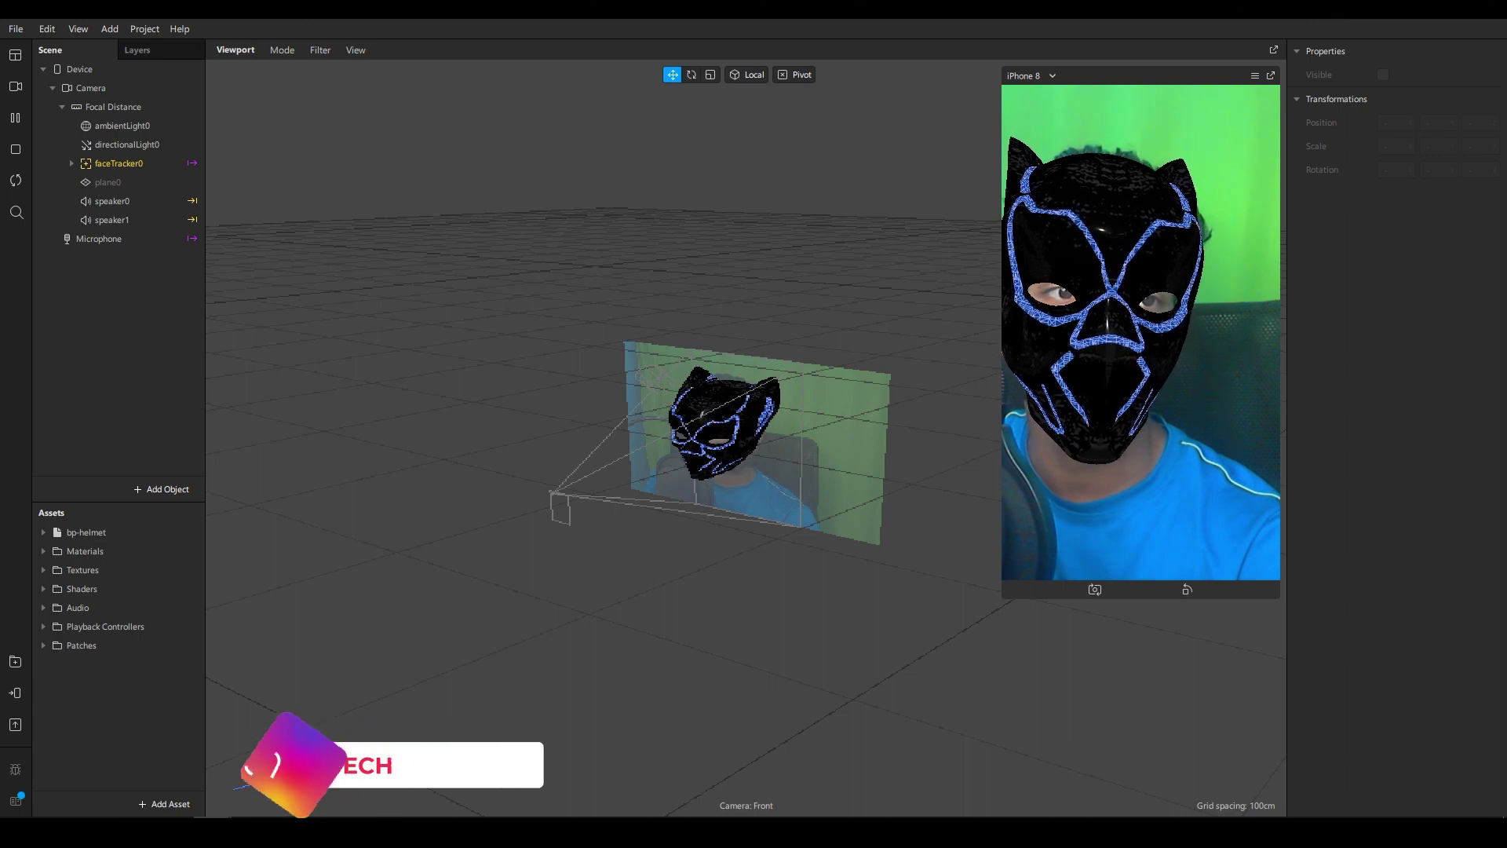
Close the bp-helmet project
{"action": "left_click", "coordinate": [1489, 9]}
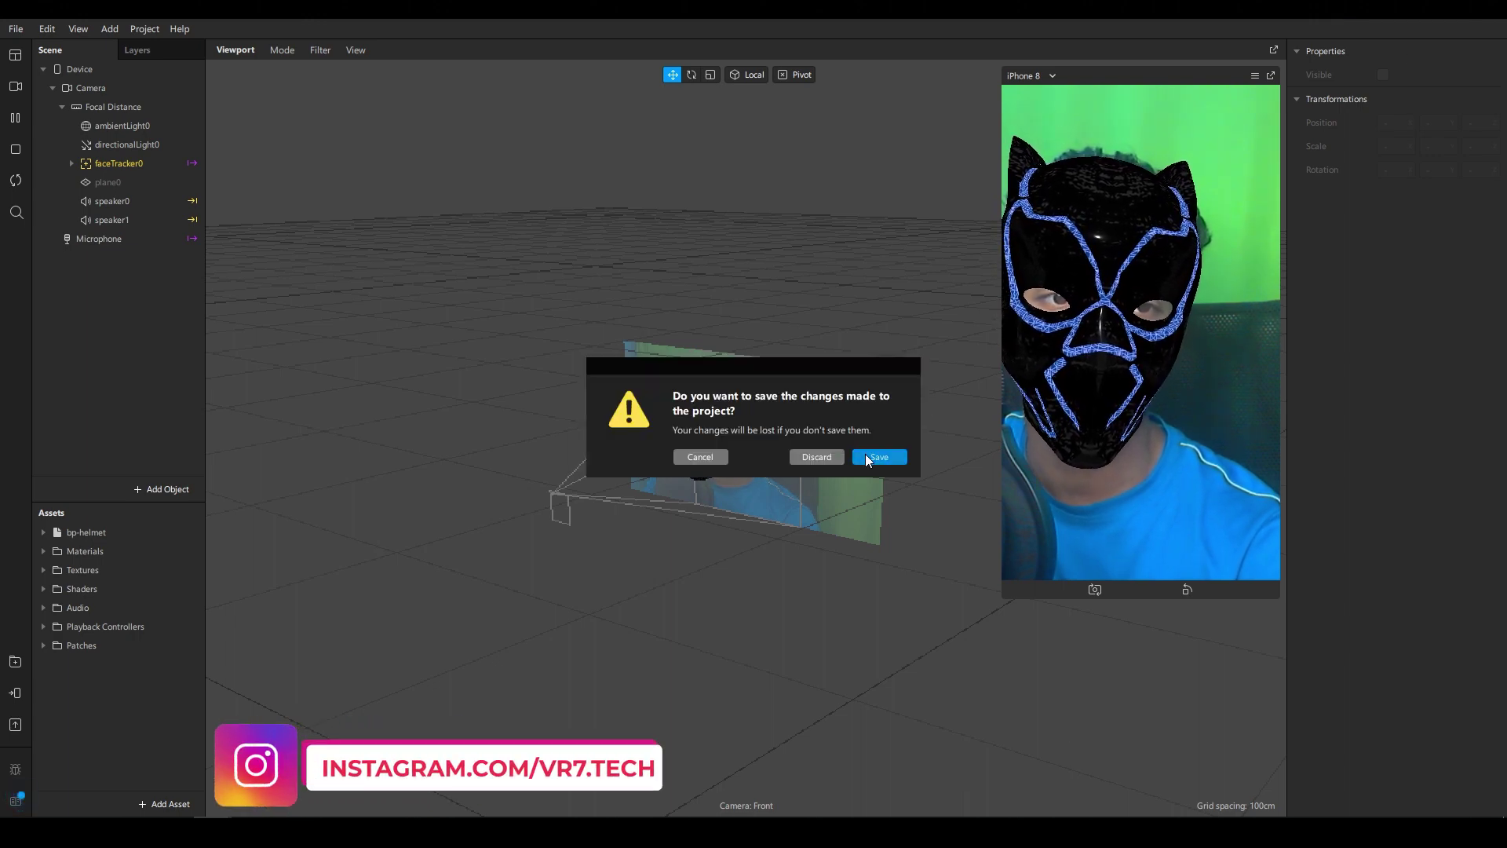